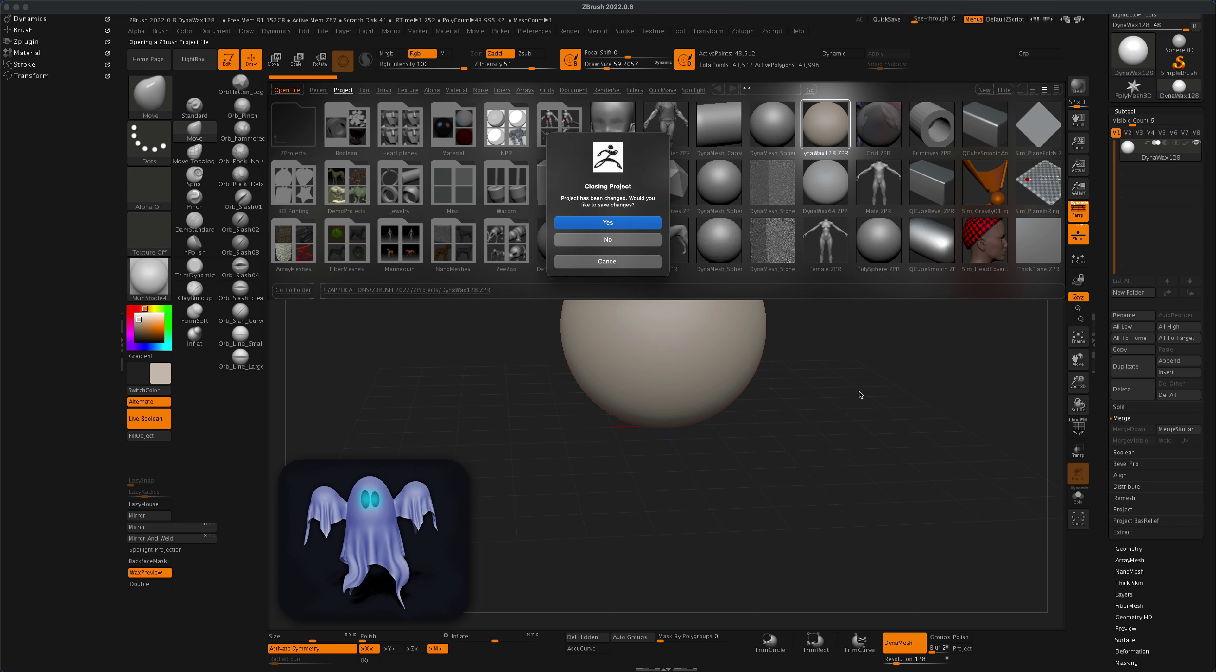
# Load the DynaWax128 sphere project and frame the sphere above the floor grid.
pyautogui.click(598, 226)
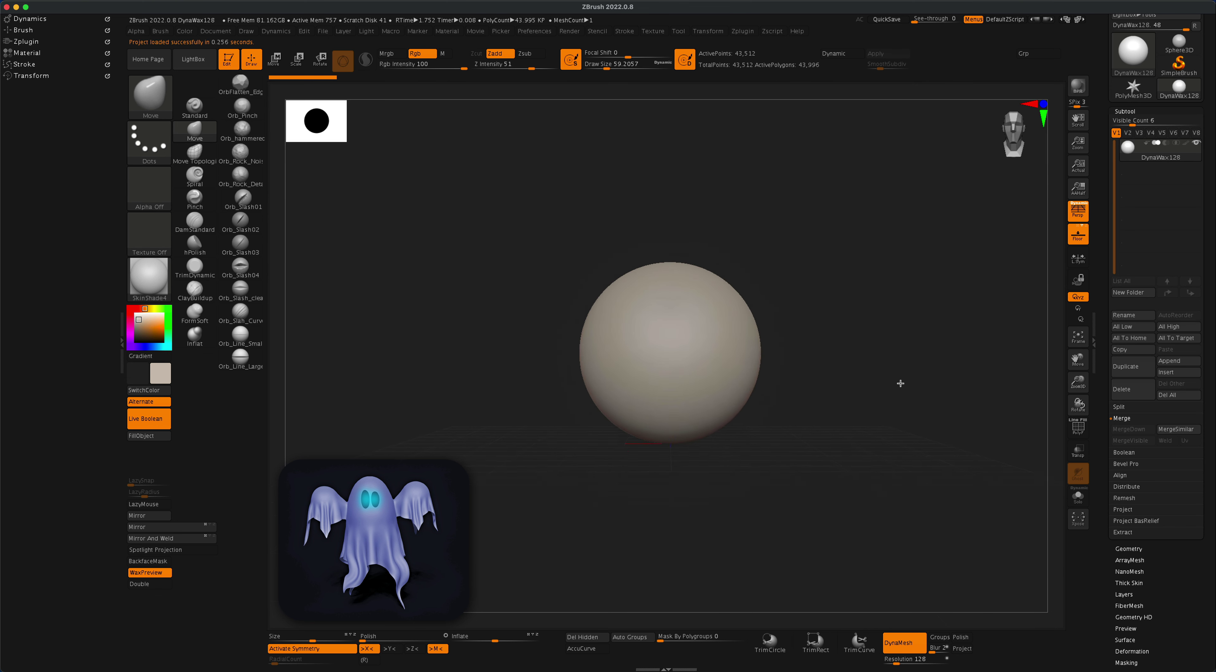
pyautogui.keyDown('alt'); pyautogui.moveTo(860, 393); pyautogui.dragTo(859, 399); pyautogui.keyUp('alt')
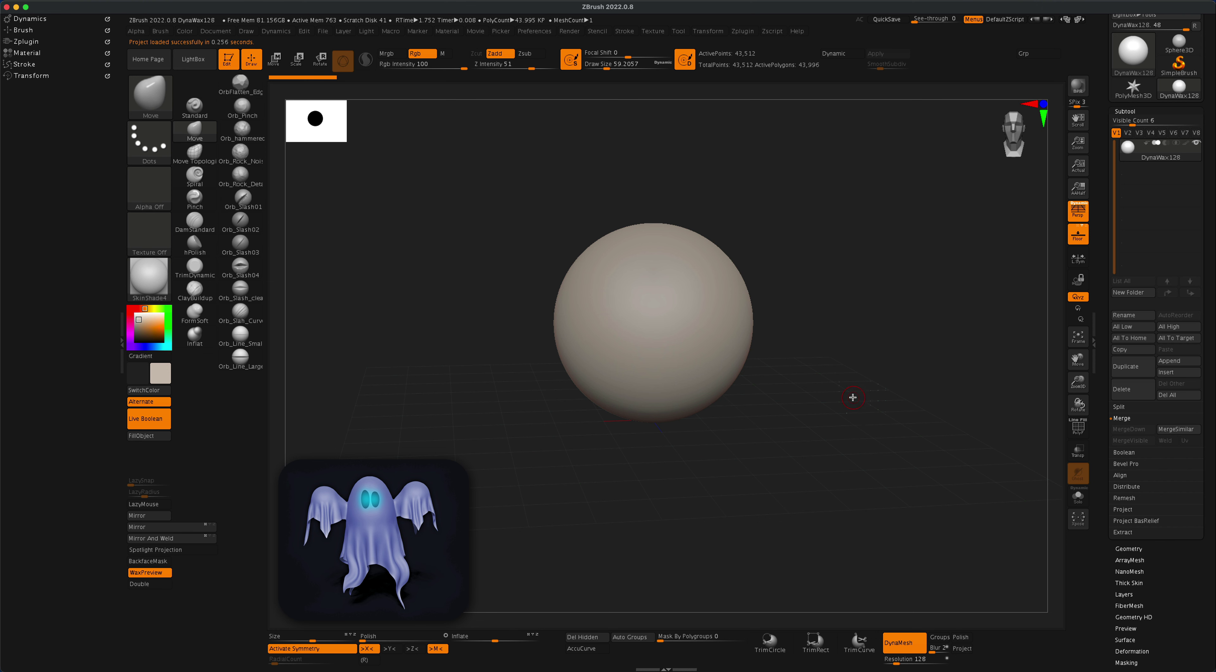
pyautogui.keyDown('alt'); pyautogui.moveTo(523, 223); pyautogui.dragTo(508, 250, button='right'); pyautogui.keyUp('alt')
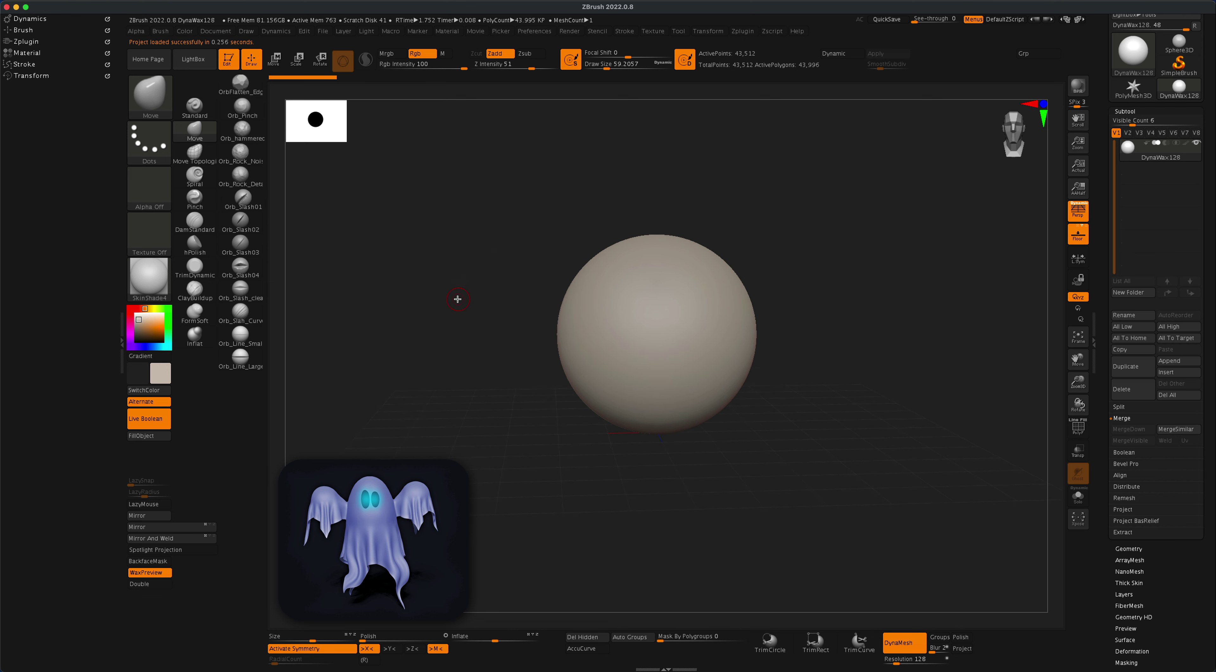
pyautogui.keyDown('ctrl'); pyautogui.moveTo(812, 395); pyautogui.dragTo(810, 371, button='right'); pyautogui.keyUp('ctrl')
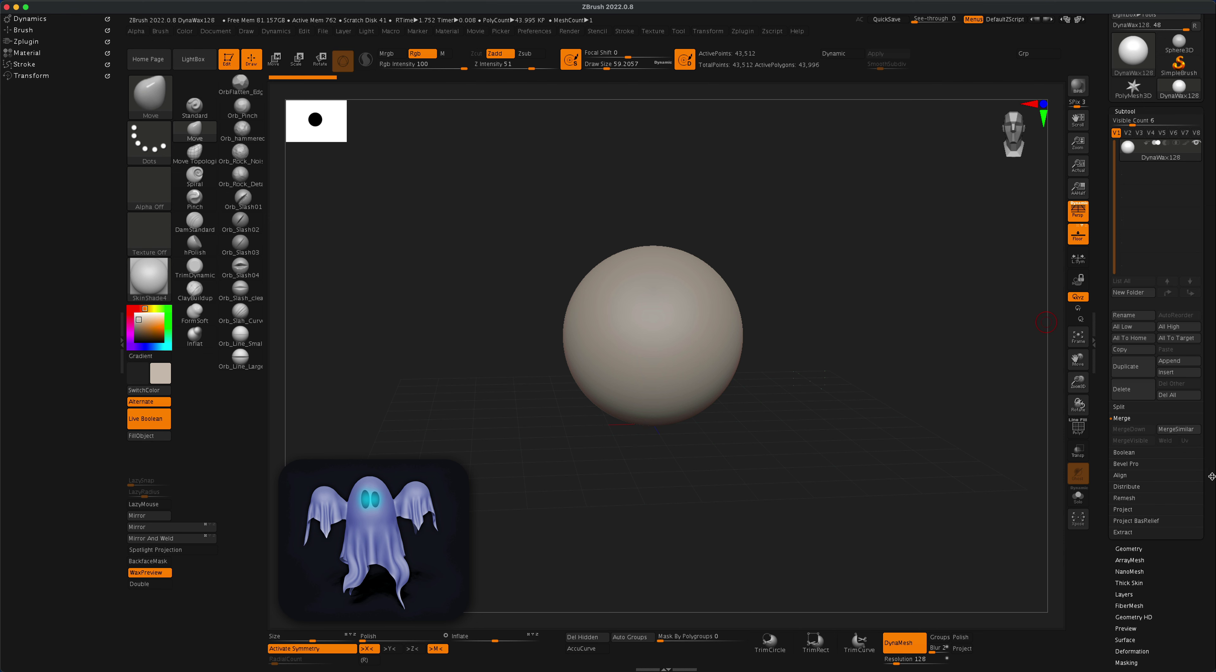
# Display the polyframe and remesh the sphere with ZRemesher using a Target Polygons Count of 1.
pyautogui.moveTo(1211, 477); pyautogui.dragTo(1207, 433)
pyautogui.click(1122, 479)
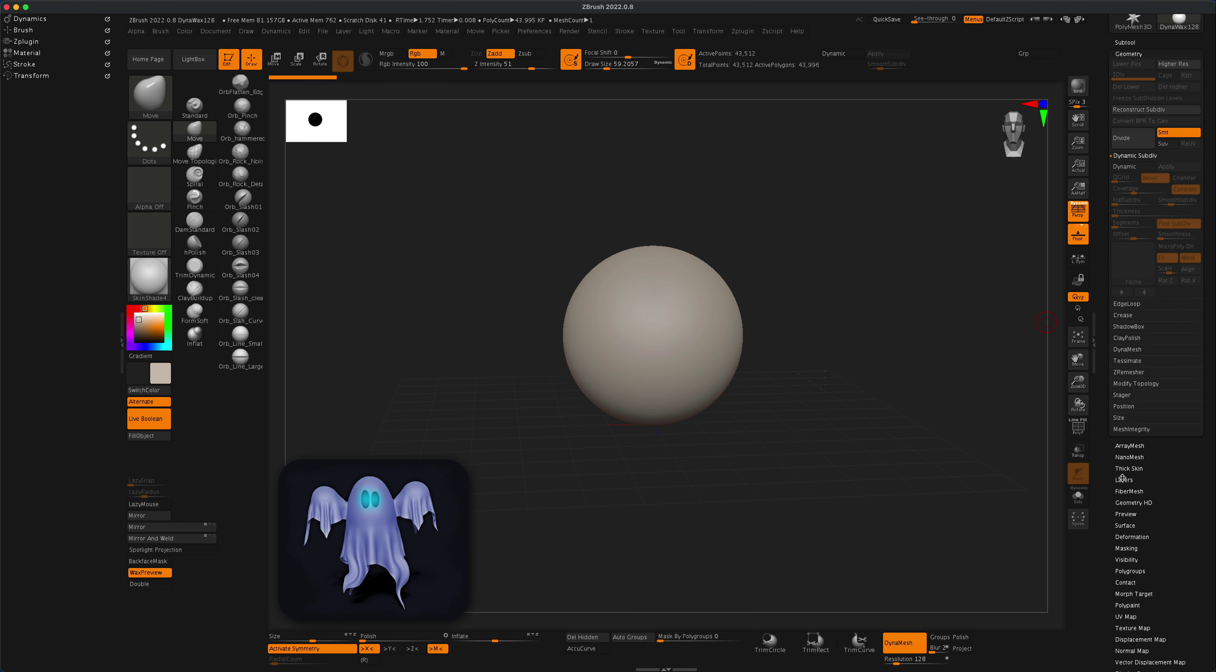
pyautogui.click(1133, 377)
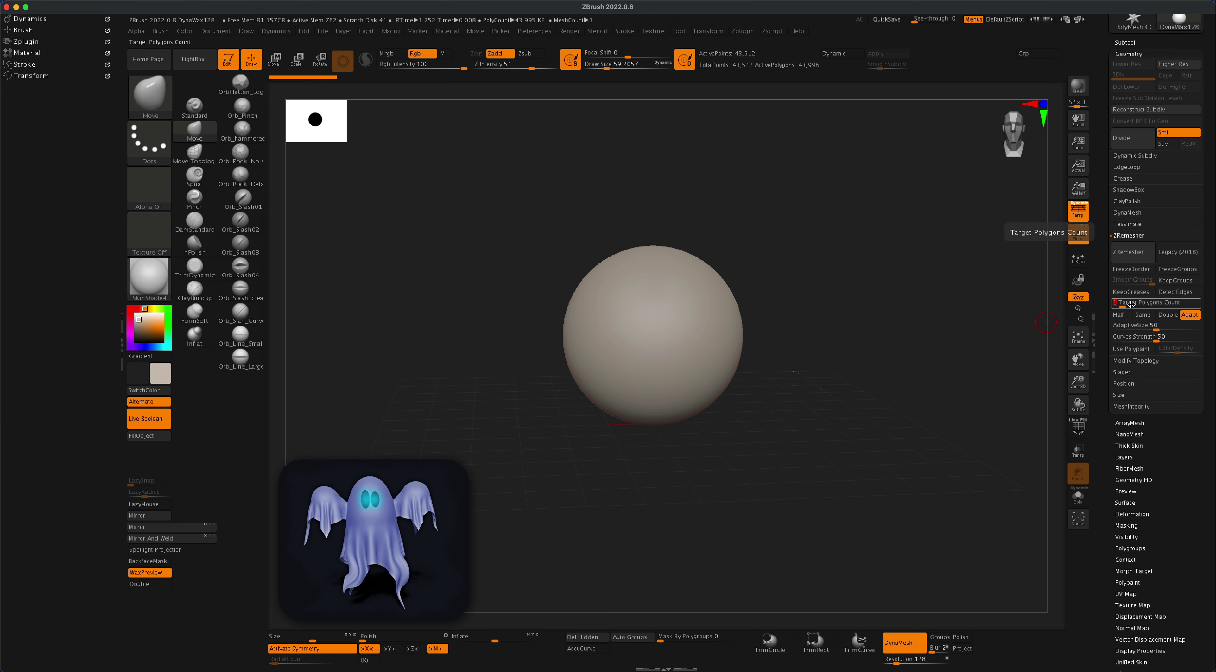
pyautogui.click(1079, 432)
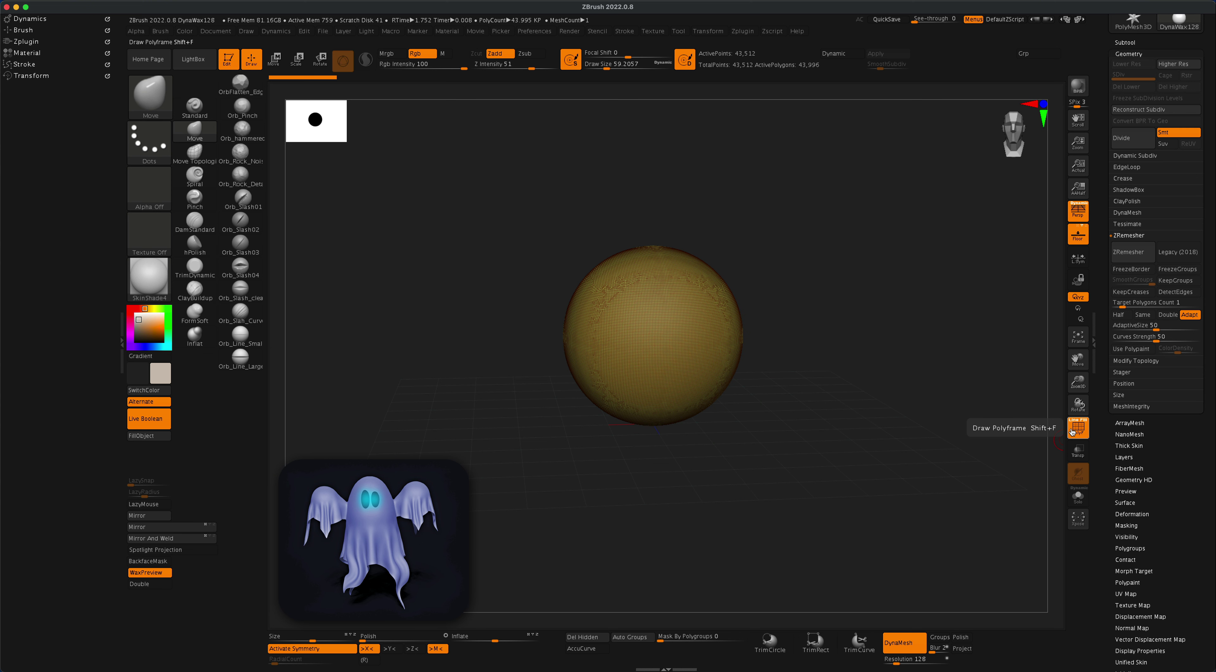
pyautogui.click(1133, 252)
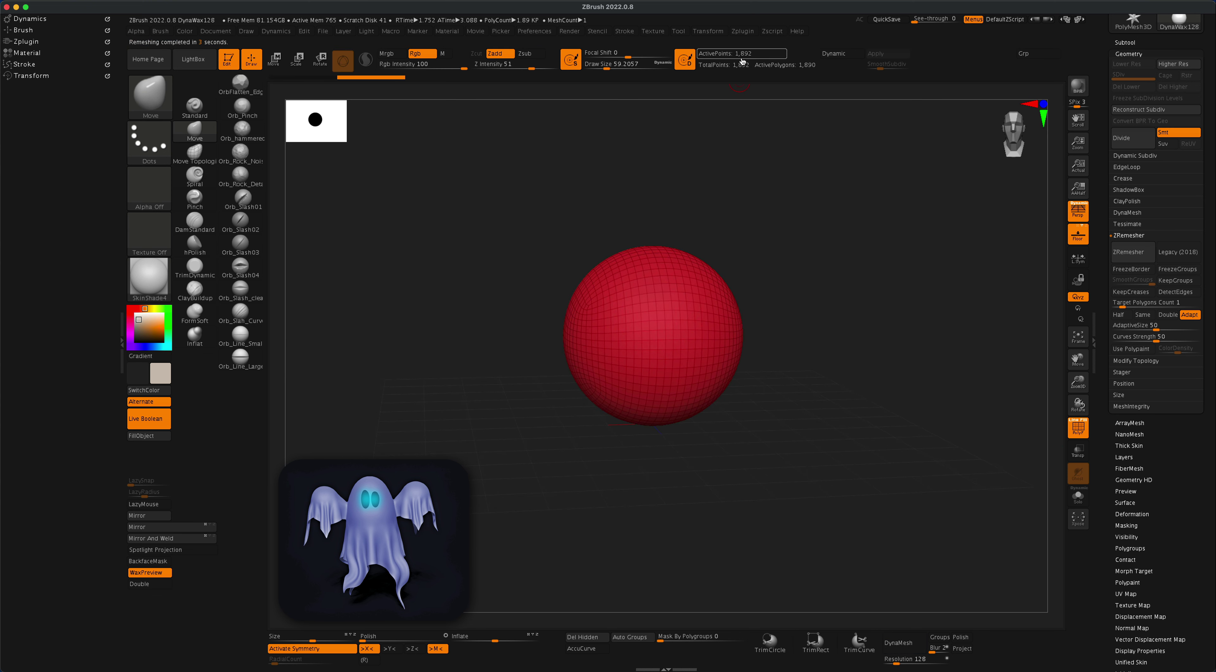
# Remesh the sphere again with ZRemesher set to Half, and hide the polyframe.
pyautogui.keyDown('alt'); pyautogui.moveTo(803, 298); pyautogui.dragTo(824, 333); pyautogui.keyUp('alt')
pyautogui.keyDown('alt'); pyautogui.moveTo(824, 333); pyautogui.dragTo(805, 355); pyautogui.keyUp('alt')
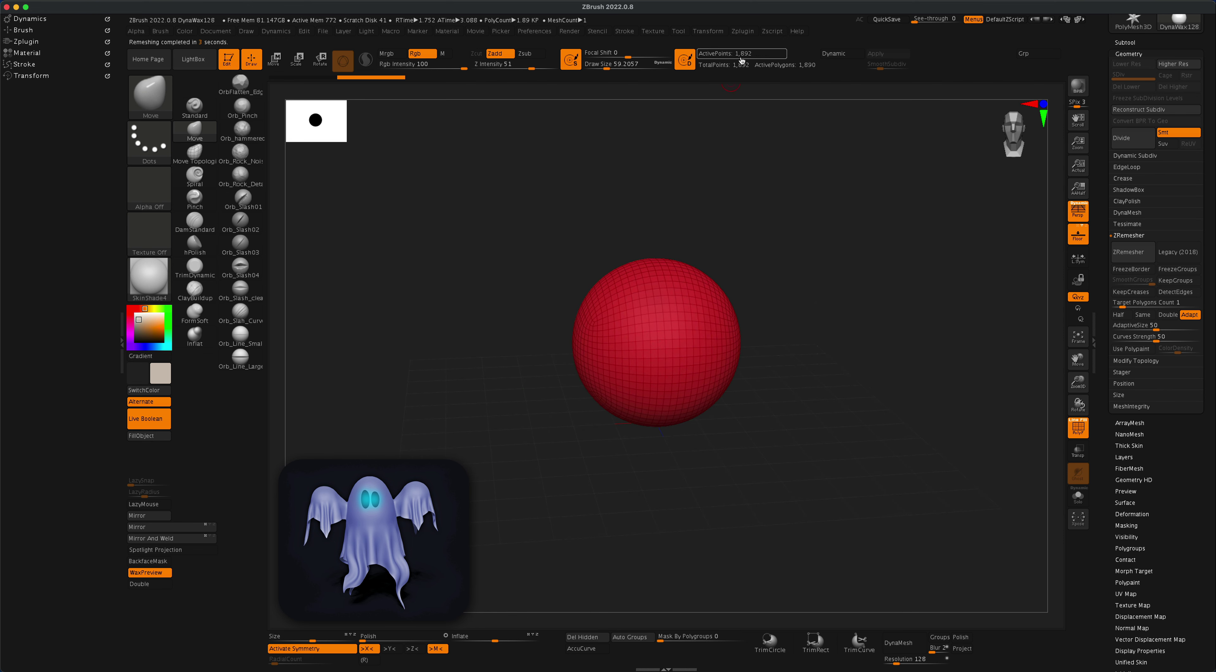
pyautogui.click(1126, 316)
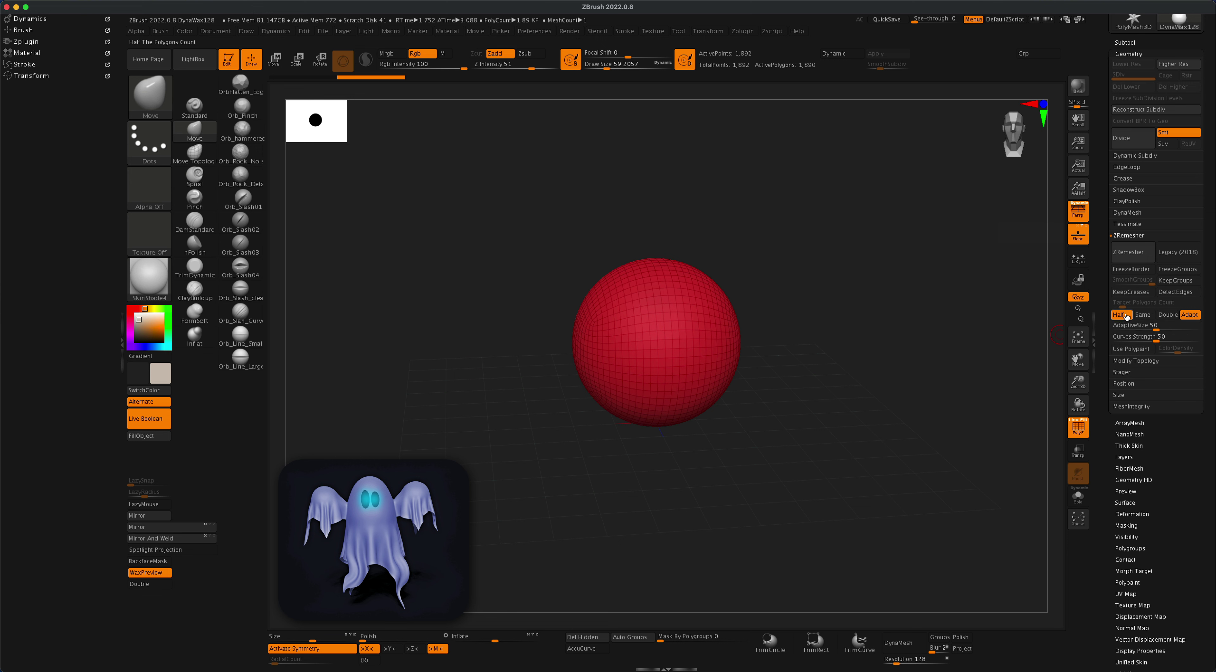
pyautogui.click(1127, 258)
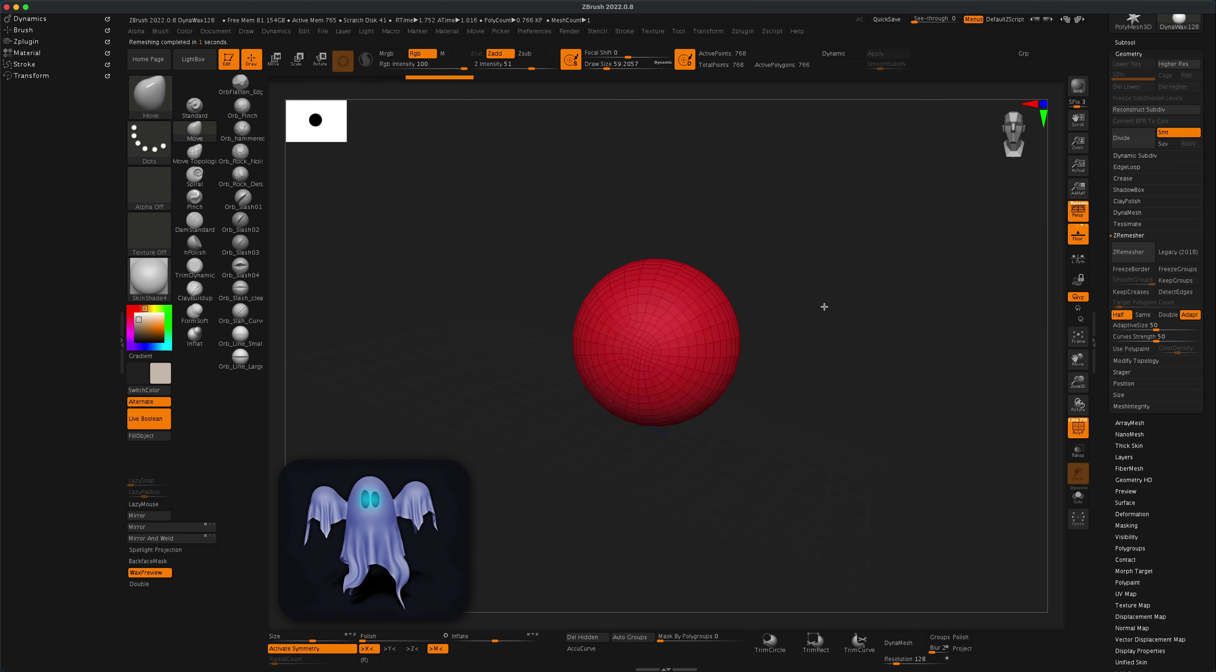
pyautogui.moveTo(824, 307); pyautogui.dragTo(786, 292)
pyautogui.moveTo(801, 334); pyautogui.dragTo(893, 336)
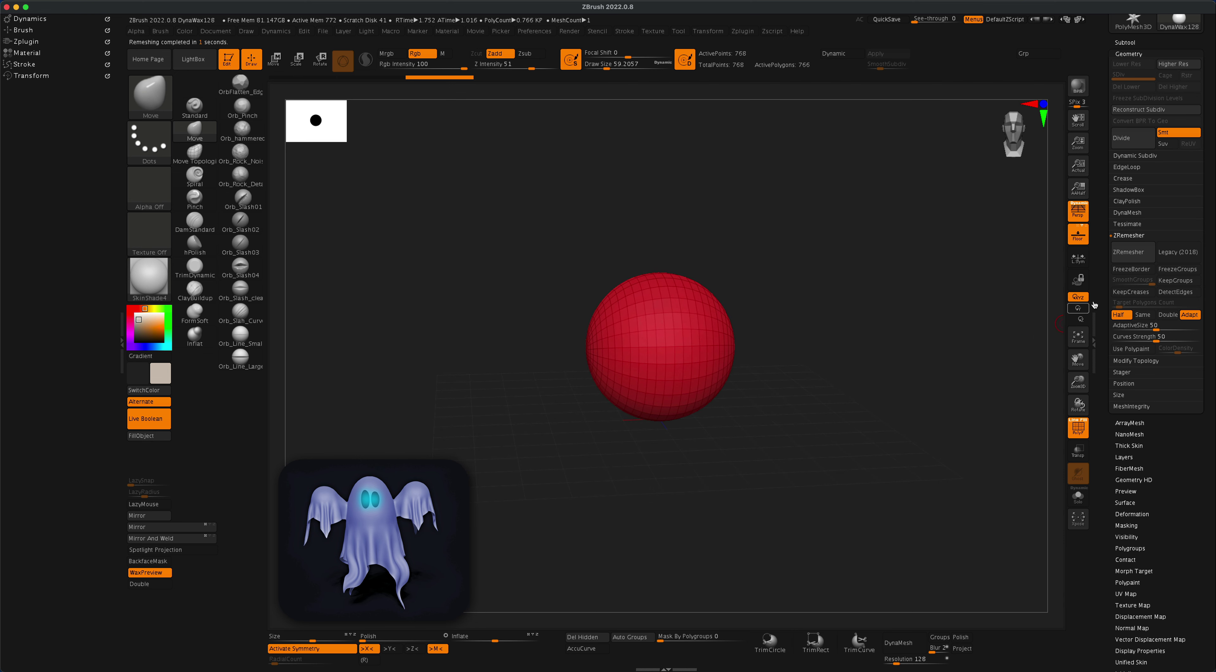
pyautogui.click(1079, 429)
# Append a Plane3D mesh as a new subtool and make it the active one.
pyautogui.moveTo(1198, 442); pyautogui.dragTo(1196, 566)
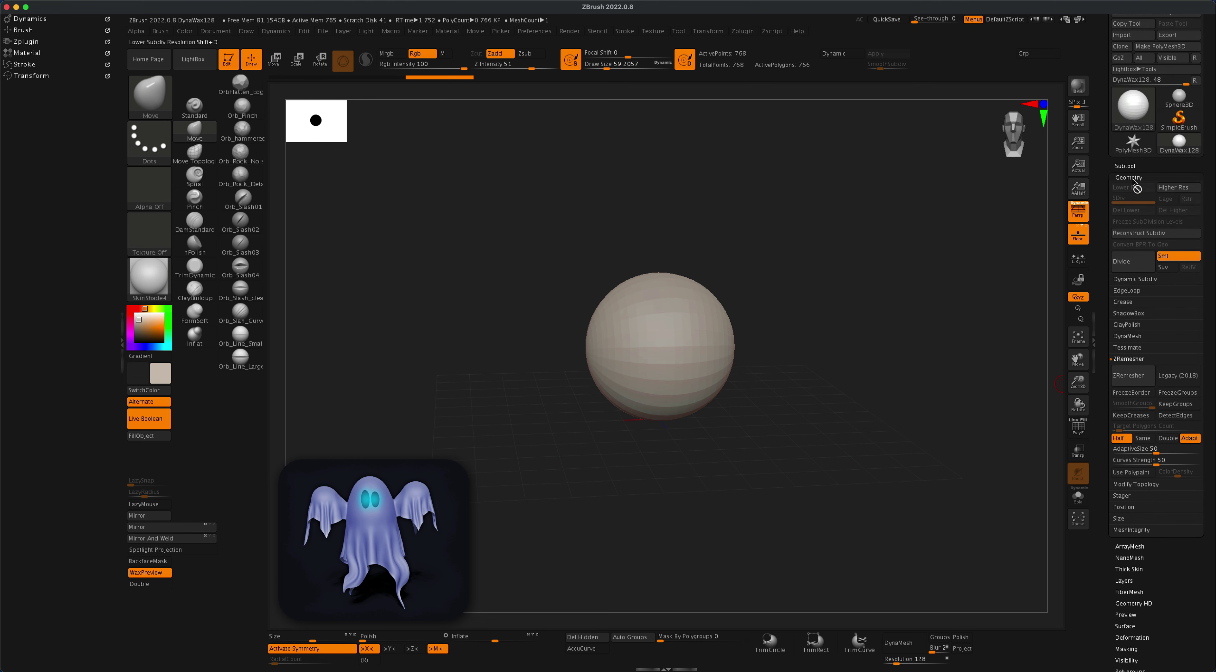
pyautogui.click(1127, 167)
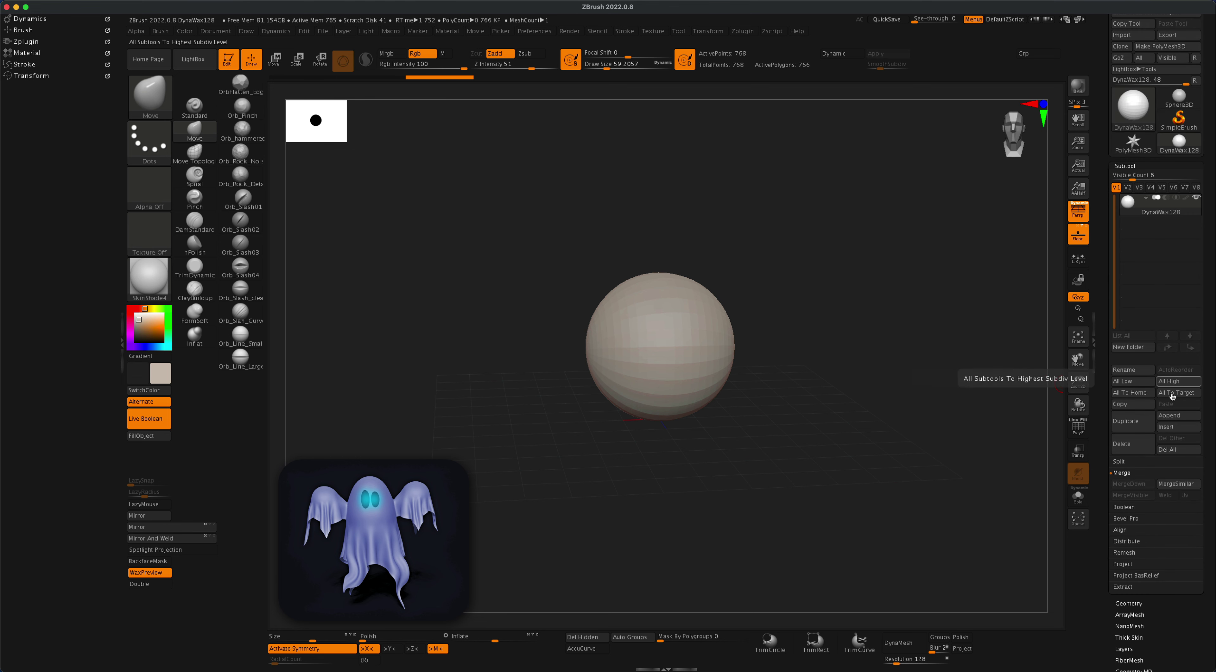
pyautogui.click(1168, 427)
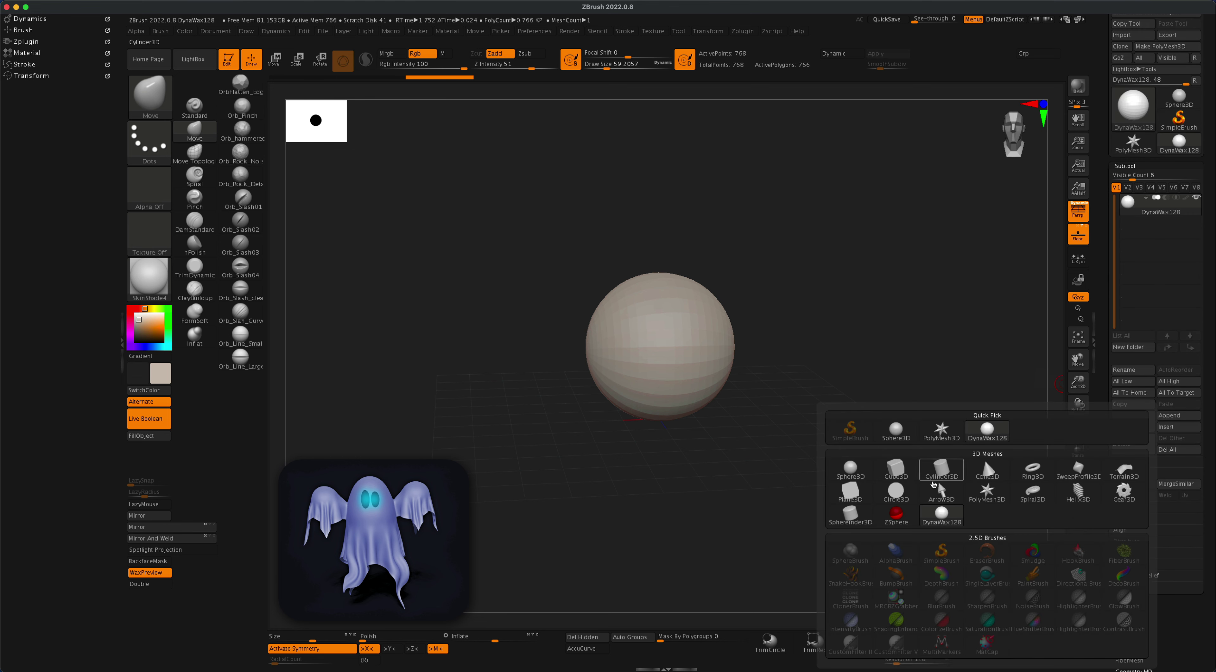
pyautogui.click(851, 491)
pyautogui.moveTo(869, 432); pyautogui.dragTo(892, 422)
pyautogui.click(797, 356)
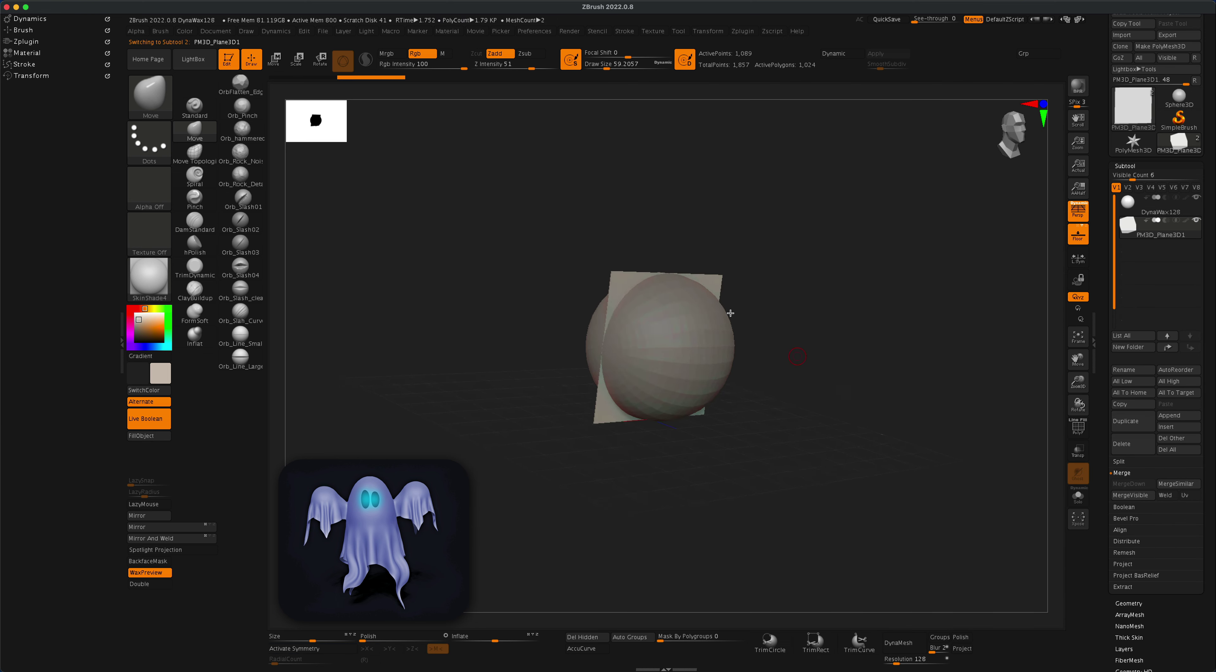
# Rotate the plane to lie horizontally and place it, enlarged well beyond the sphere's width, just above the sphere.
pyautogui.click(277, 64)
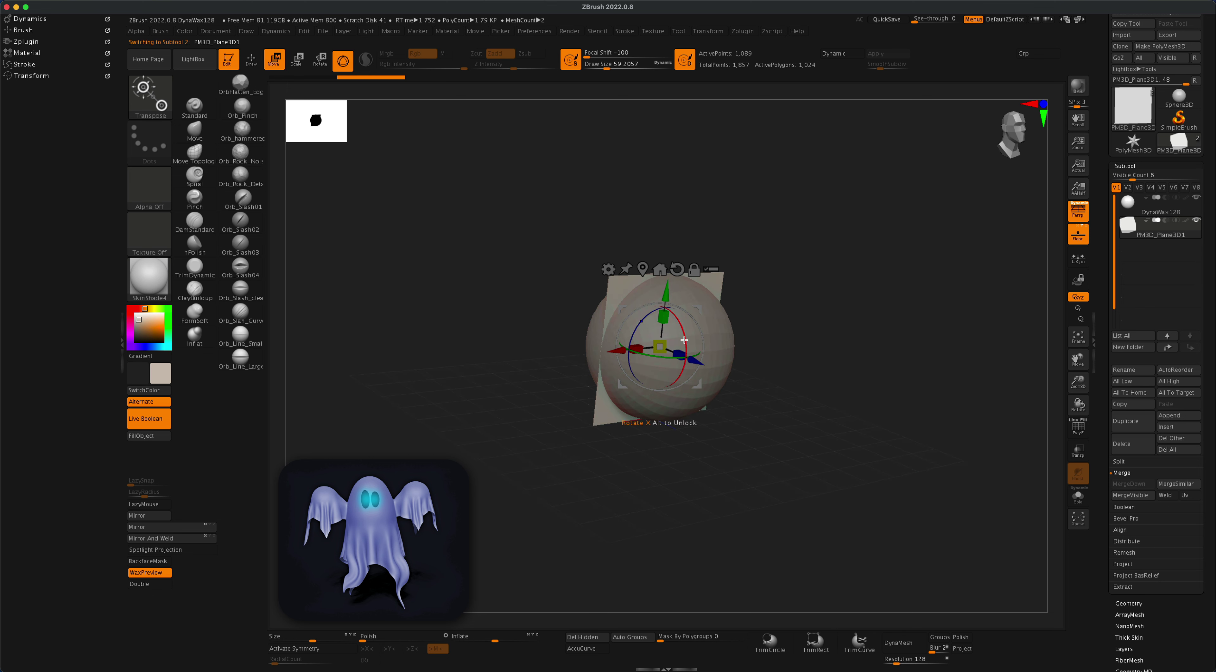
pyautogui.moveTo(684, 340); pyautogui.dragTo(540, 260)
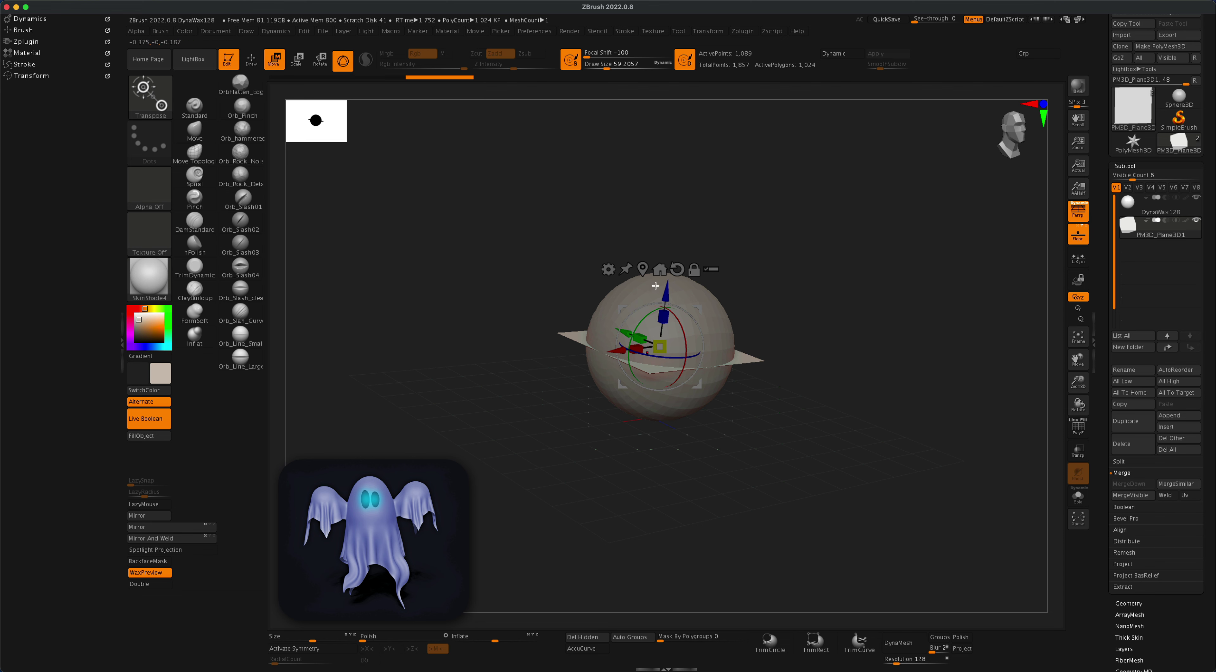
pyautogui.moveTo(663, 343); pyautogui.dragTo(747, 193)
pyautogui.moveTo(808, 356)
pyautogui.mouseDown()
pyautogui.moveTo(788, 401)
pyautogui.moveTo(804, 315)
pyautogui.moveTo(782, 364)
pyautogui.moveTo(798, 386)
pyautogui.moveTo(796, 366)
pyautogui.moveTo(803, 374)
pyautogui.mouseUp()
pyautogui.moveTo(673, 244)
pyautogui.mouseDown()
pyautogui.moveTo(587, 273)
pyautogui.moveTo(661, 235)
pyautogui.moveTo(809, 208)
pyautogui.moveTo(673, 253)
pyautogui.mouseUp()
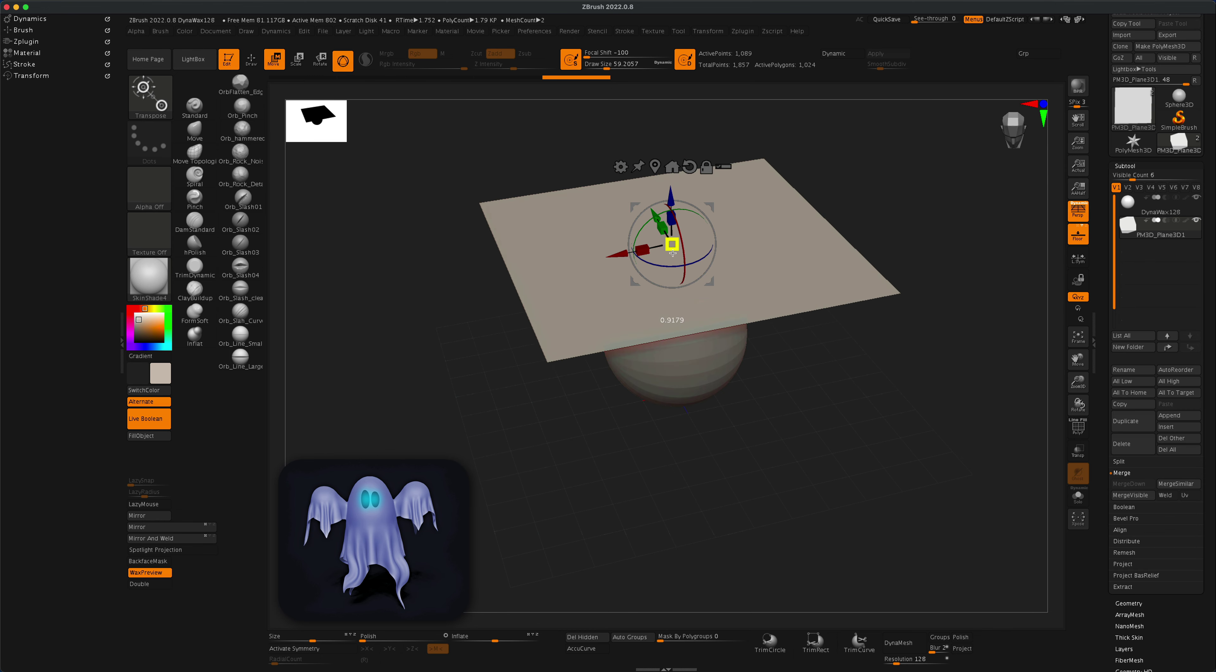
pyautogui.keyDown('shift'); pyautogui.moveTo(817, 482); pyautogui.dragTo(820, 457); pyautogui.keyUp('shift')
pyautogui.moveTo(869, 275); pyautogui.dragTo(859, 412)
# Turn on Dynamic Subdivision for the plane.
pyautogui.scroll(-2, 1133, 569)
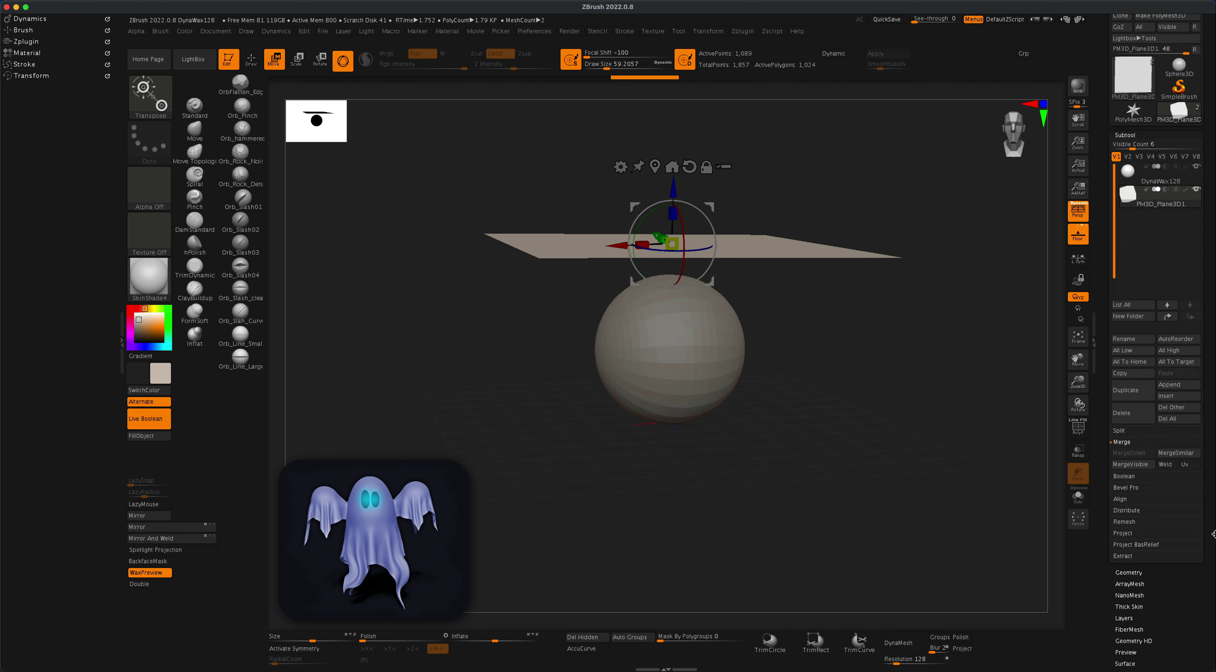
pyautogui.click(1127, 572)
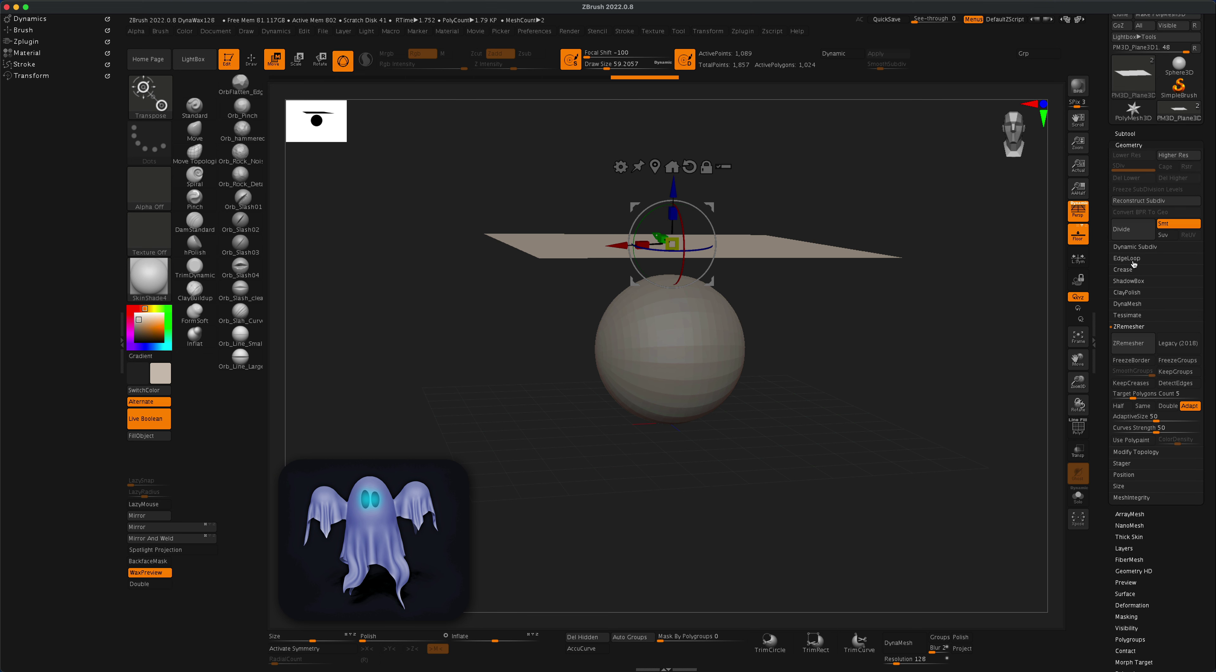
pyautogui.click(1134, 247)
pyautogui.click(1129, 258)
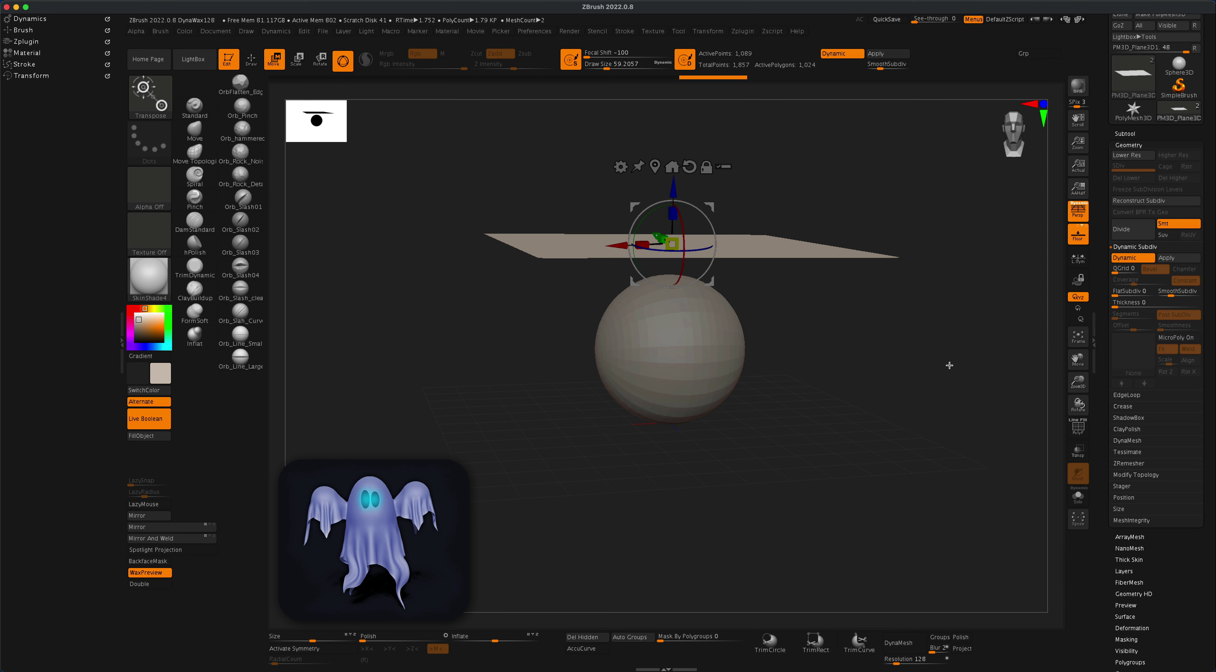
pyautogui.keyDown('ctrl'); pyautogui.moveTo(969, 345); pyautogui.dragTo(969, 379, button='right'); pyautogui.keyUp('ctrl')
pyautogui.moveTo(962, 330); pyautogui.dragTo(916, 359)
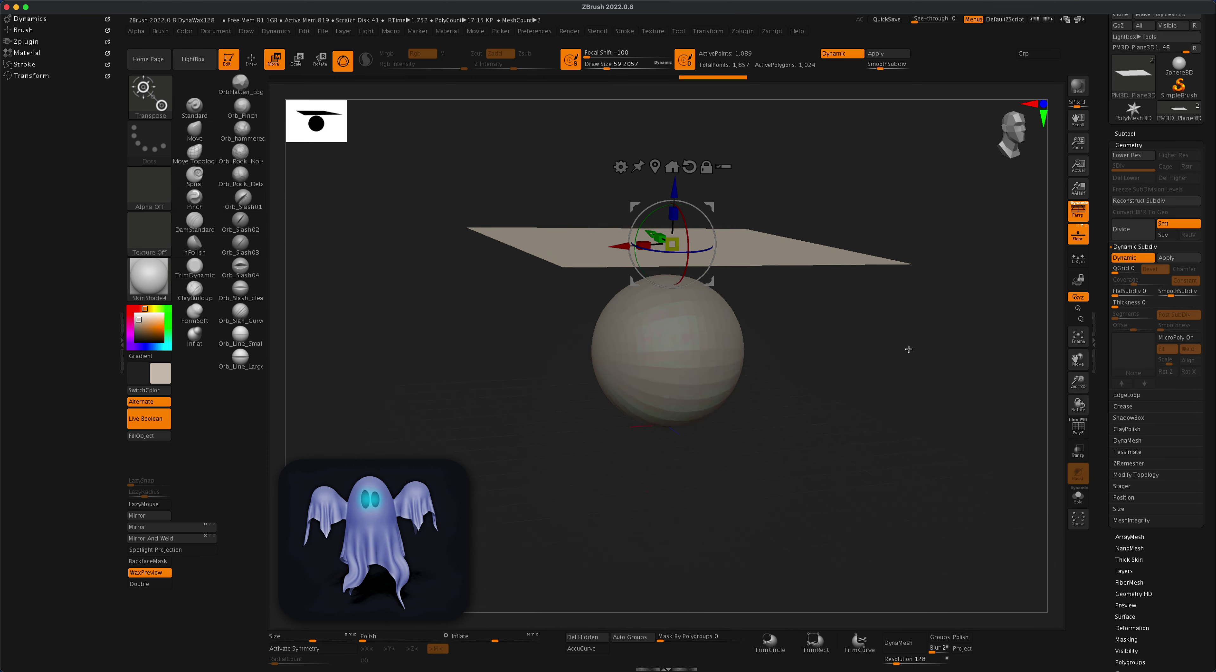
# Give the plane a dynamic thickness of about 0.016.
pyautogui.scroll(2, 902, 403)
pyautogui.scroll(-2, 902, 404)
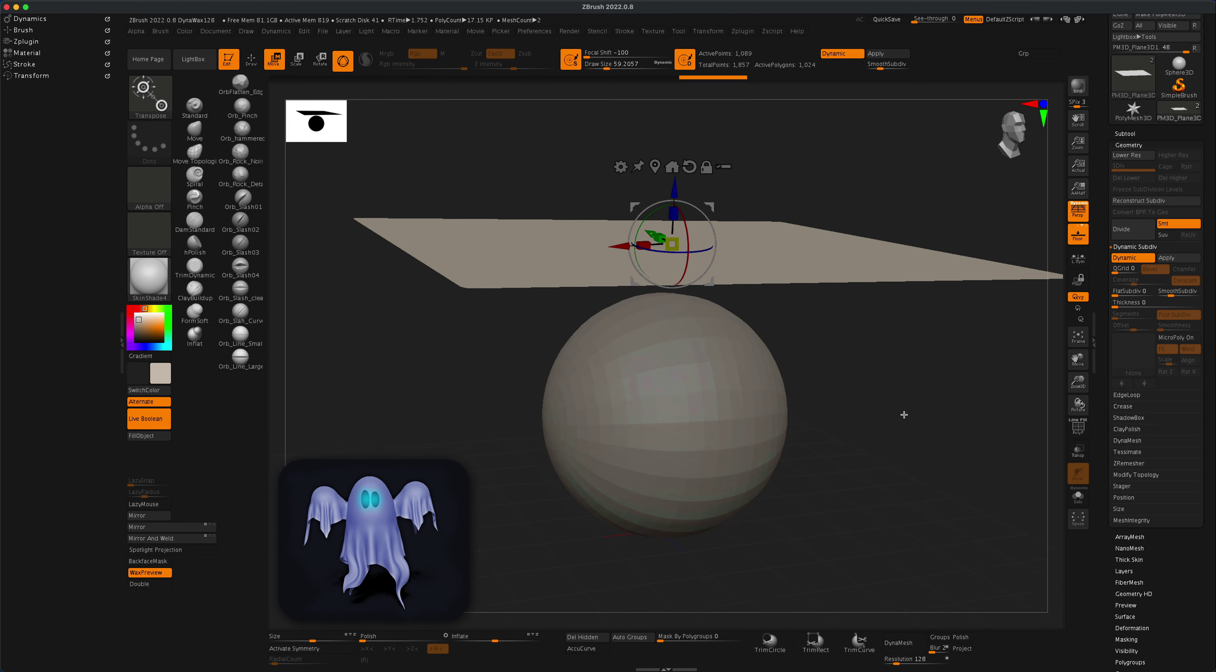
pyautogui.moveTo(864, 326)
pyautogui.mouseDown()
pyautogui.moveTo(872, 320)
pyautogui.moveTo(873, 334)
pyautogui.moveTo(872, 315)
pyautogui.moveTo(872, 336)
pyautogui.mouseUp()
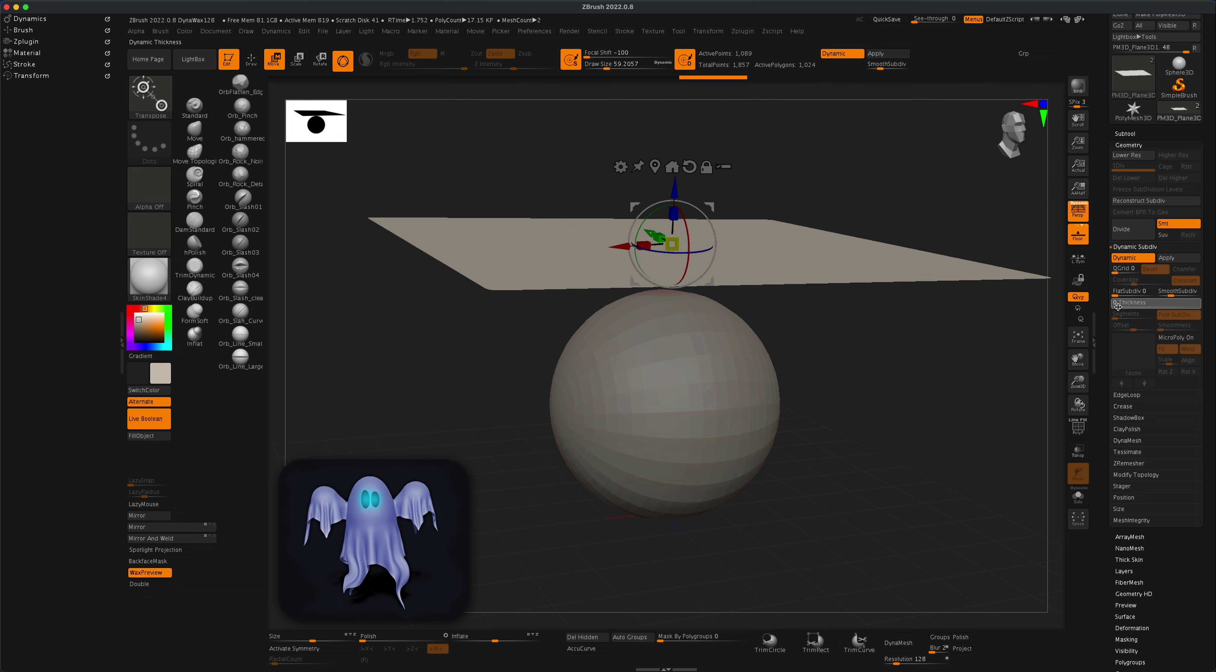
pyautogui.moveTo(1129, 307); pyautogui.dragTo(1145, 306)
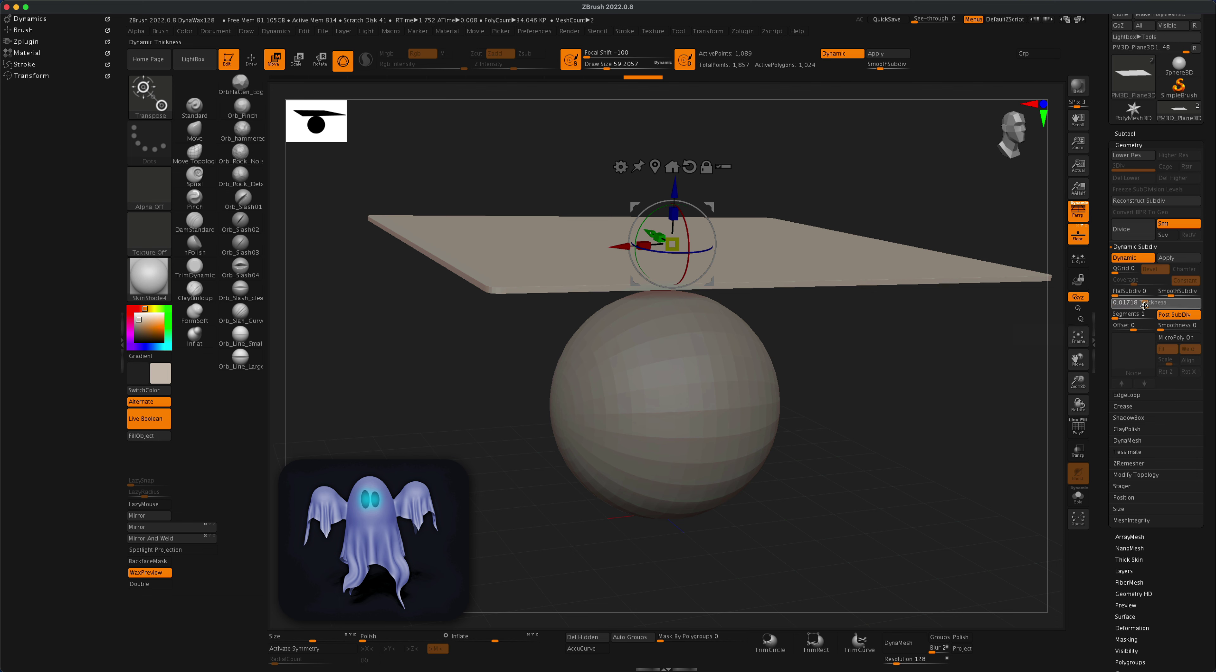
pyautogui.moveTo(950, 329); pyautogui.dragTo(918, 361)
pyautogui.moveTo(430, 377); pyautogui.dragTo(910, 434)
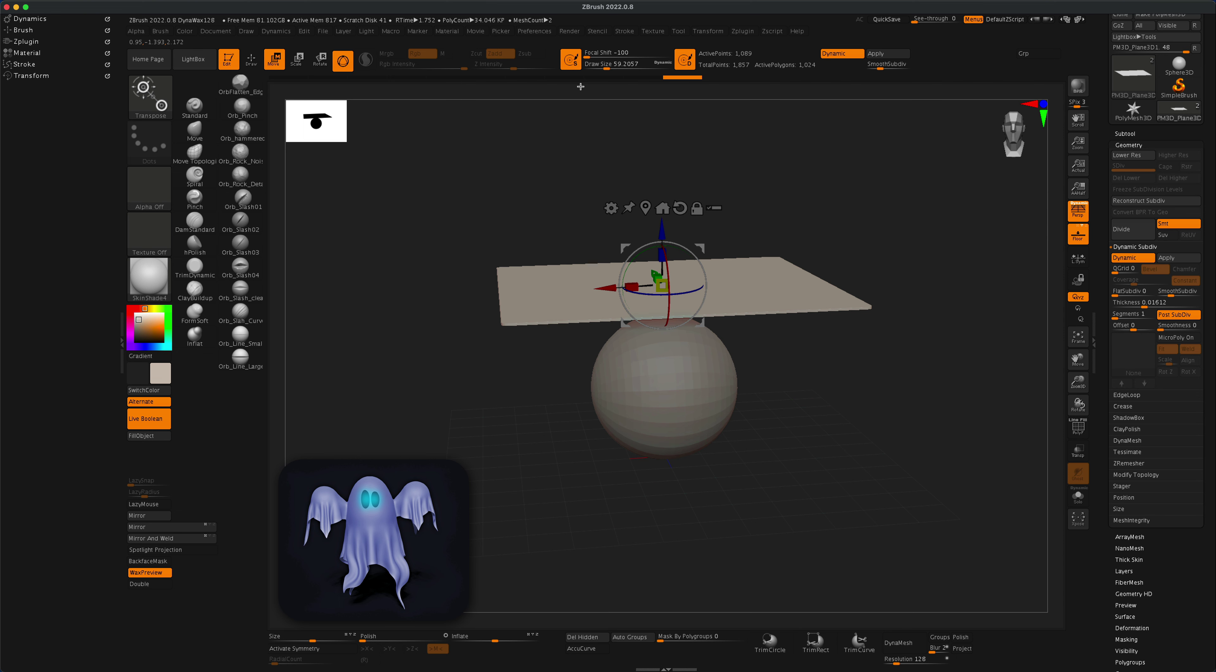
# Open the Dynamics settings and move the plane above the sphere in the subtool order.
pyautogui.click(278, 32)
pyautogui.click(30, 20)
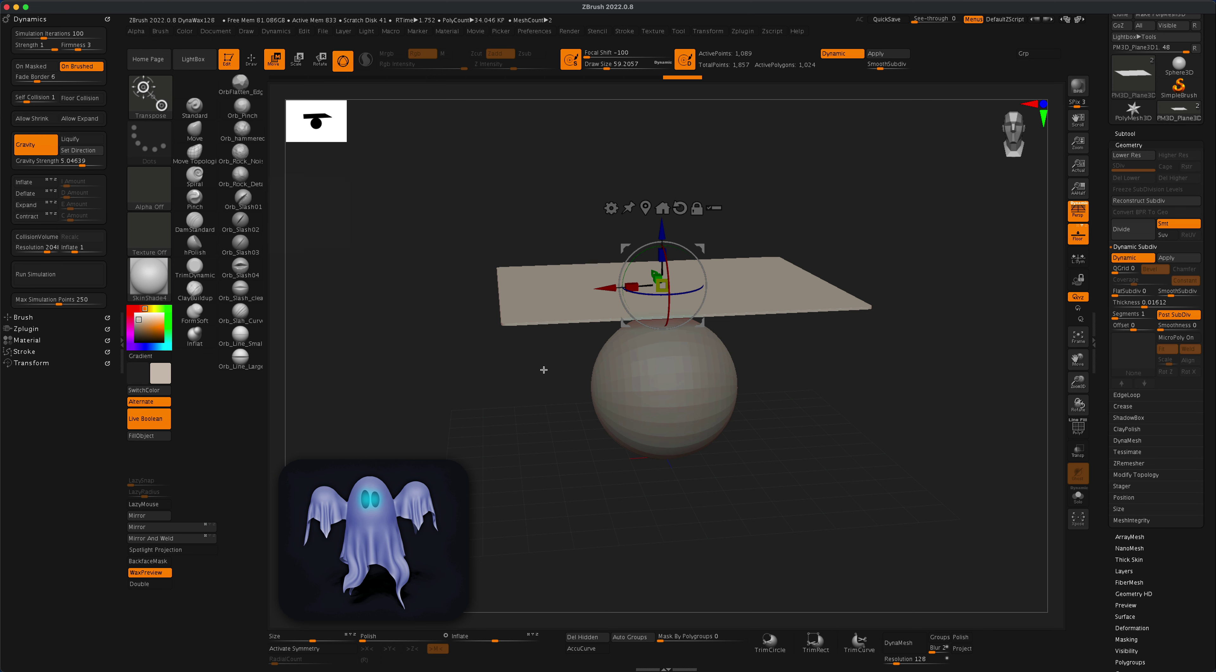
pyautogui.click(1133, 134)
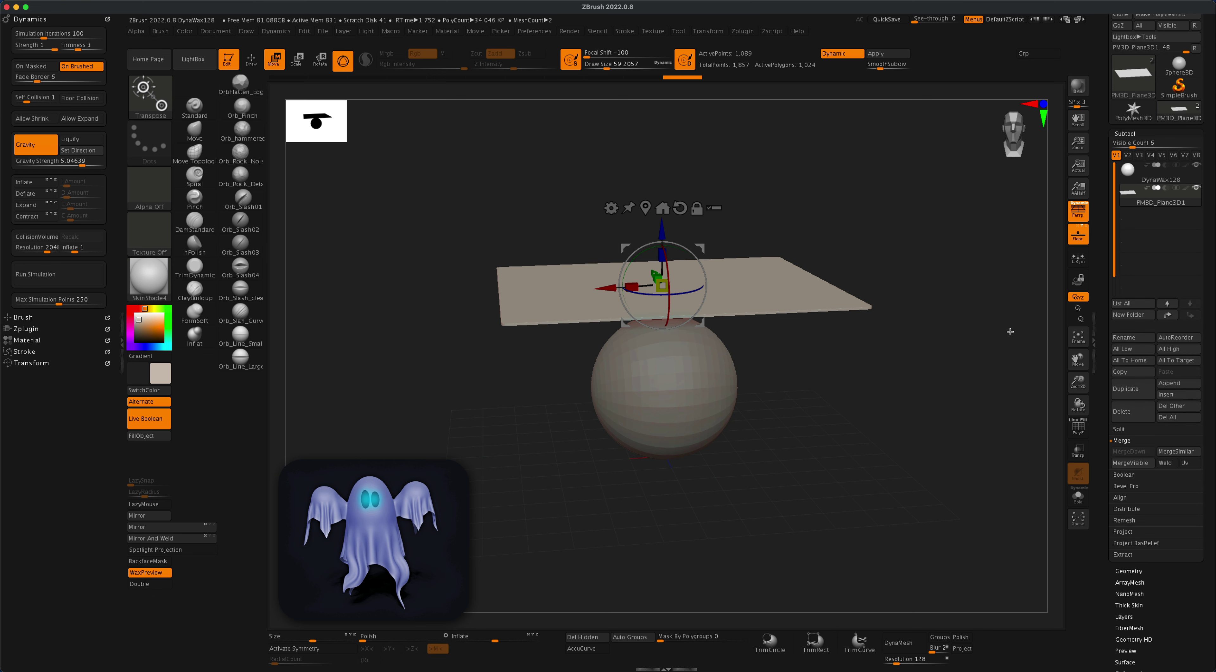
pyautogui.click(1168, 303)
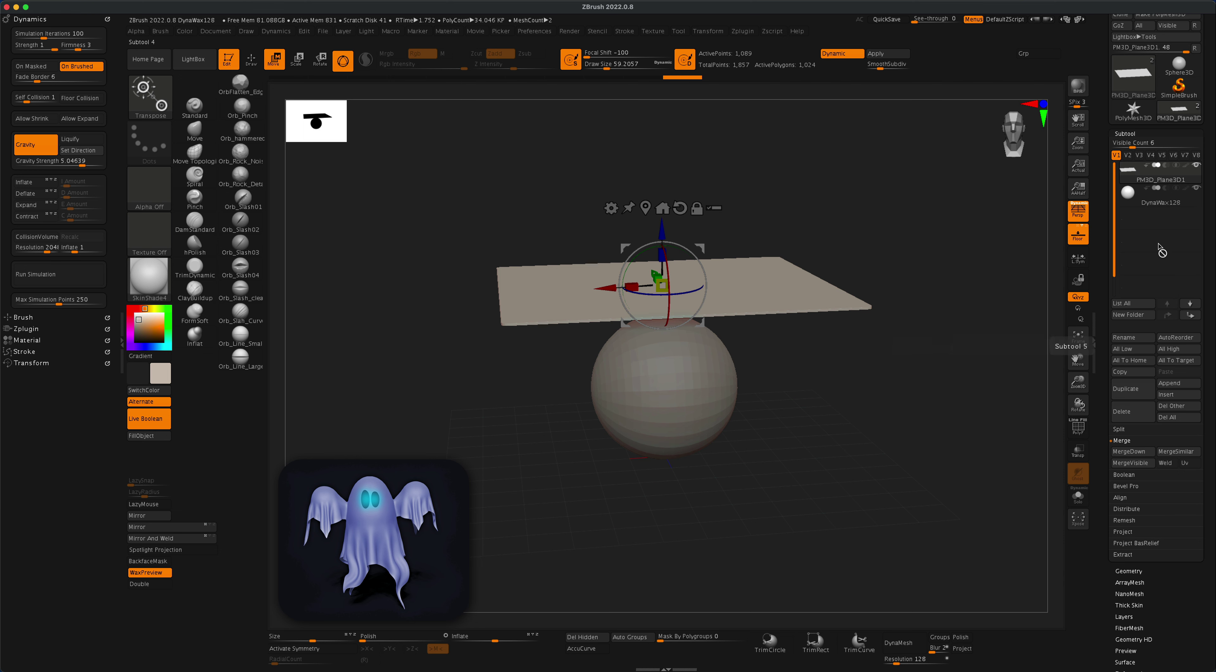
pyautogui.moveTo(1136, 182)
pyautogui.moveTo(942, 334); pyautogui.dragTo(936, 346)
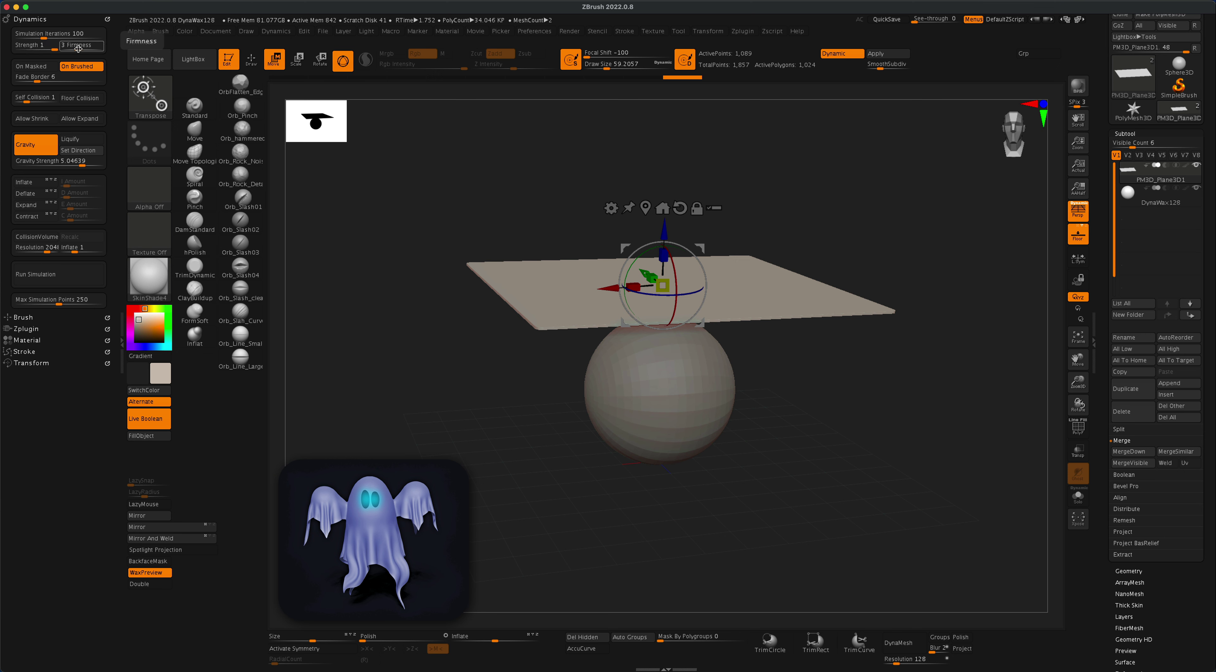
# Run the cloth simulation on the plane with Firmness 2, Gravity Strength 2 and Collision Volume enabled.
pyautogui.moveTo(78, 48); pyautogui.dragTo(64, 48)
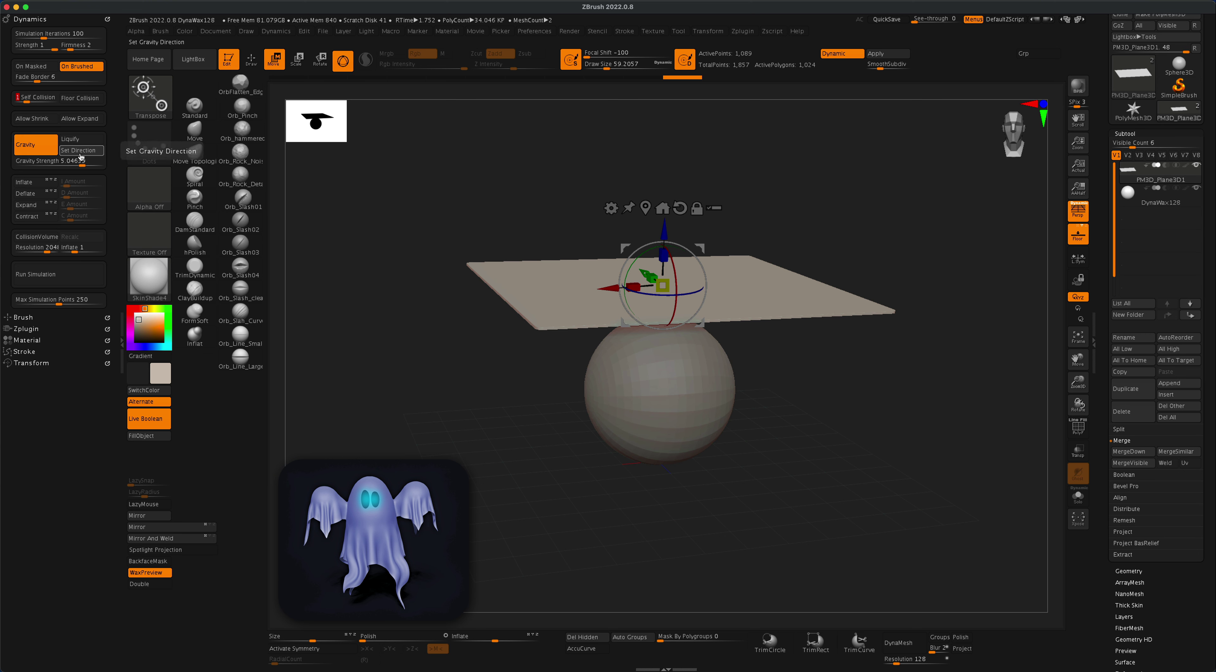
pyautogui.click(32, 161)
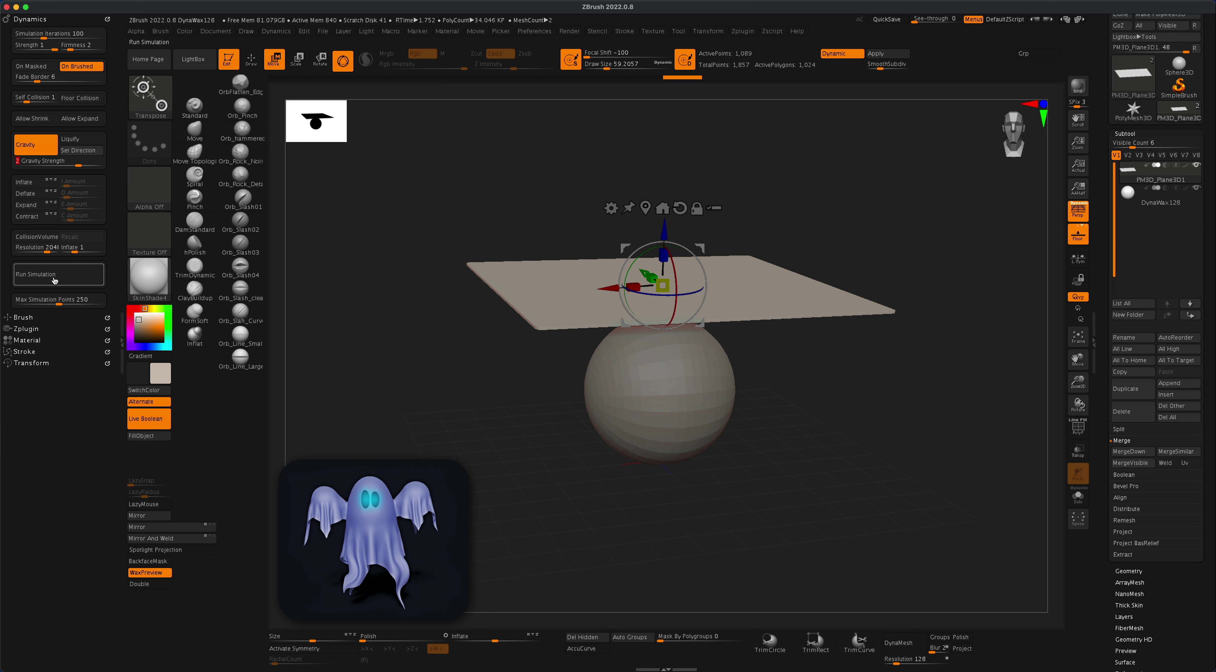
pyautogui.click(39, 241)
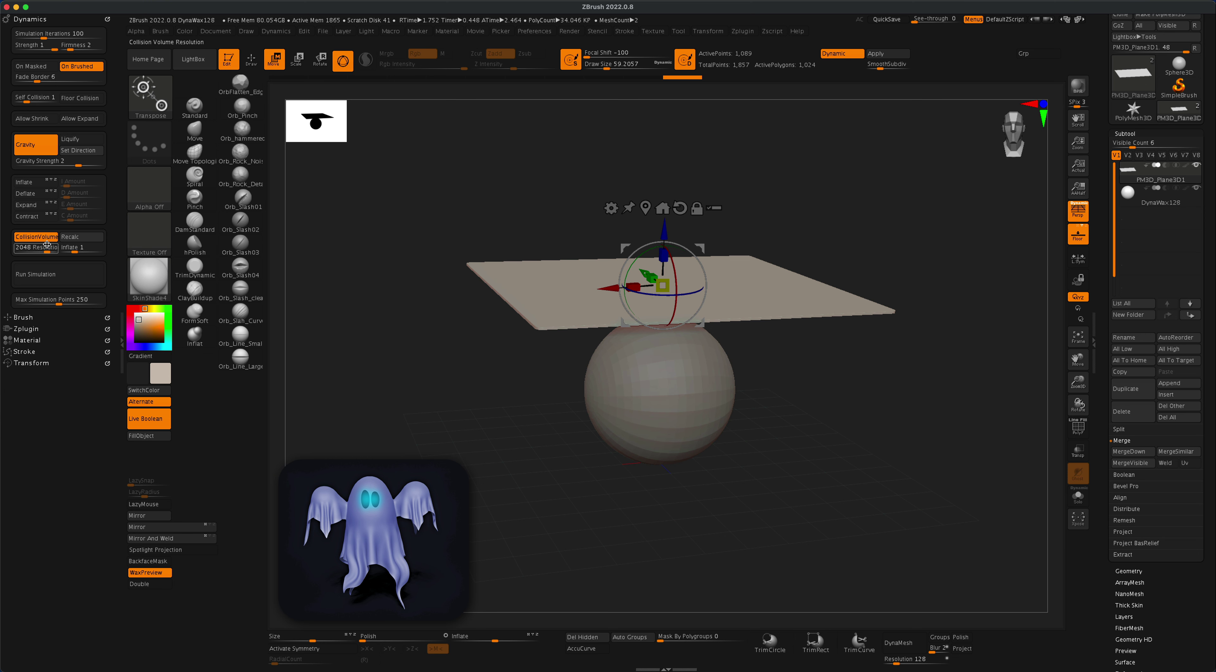
pyautogui.click(78, 277)
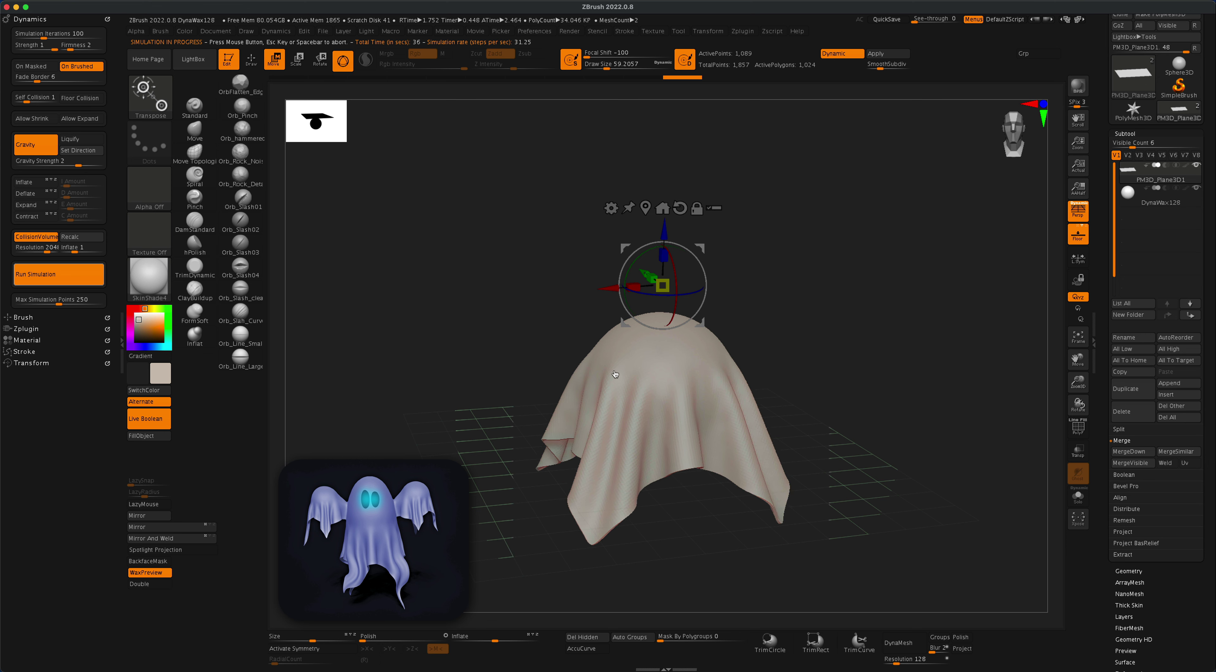
# Stop the running simulation, set Gravity Strength to 5 and run the cloth simulation on the plane again.
pyautogui.click(55, 275)
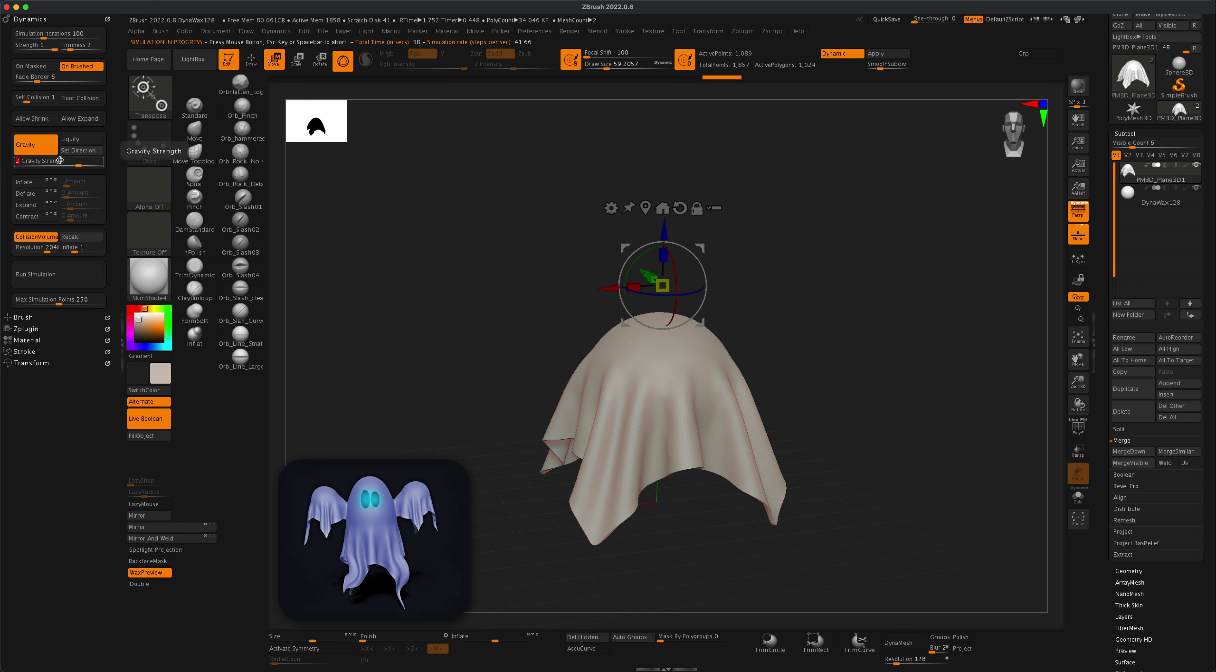
pyautogui.write('5')
pyautogui.press('Return')
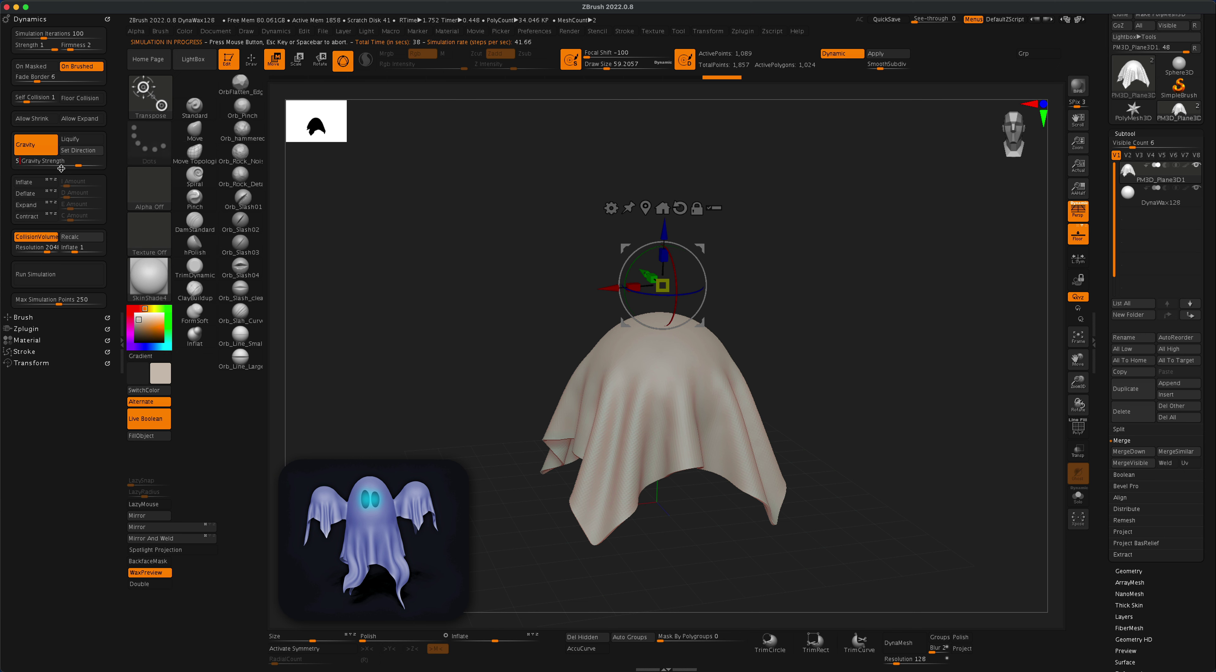
pyautogui.click(85, 277)
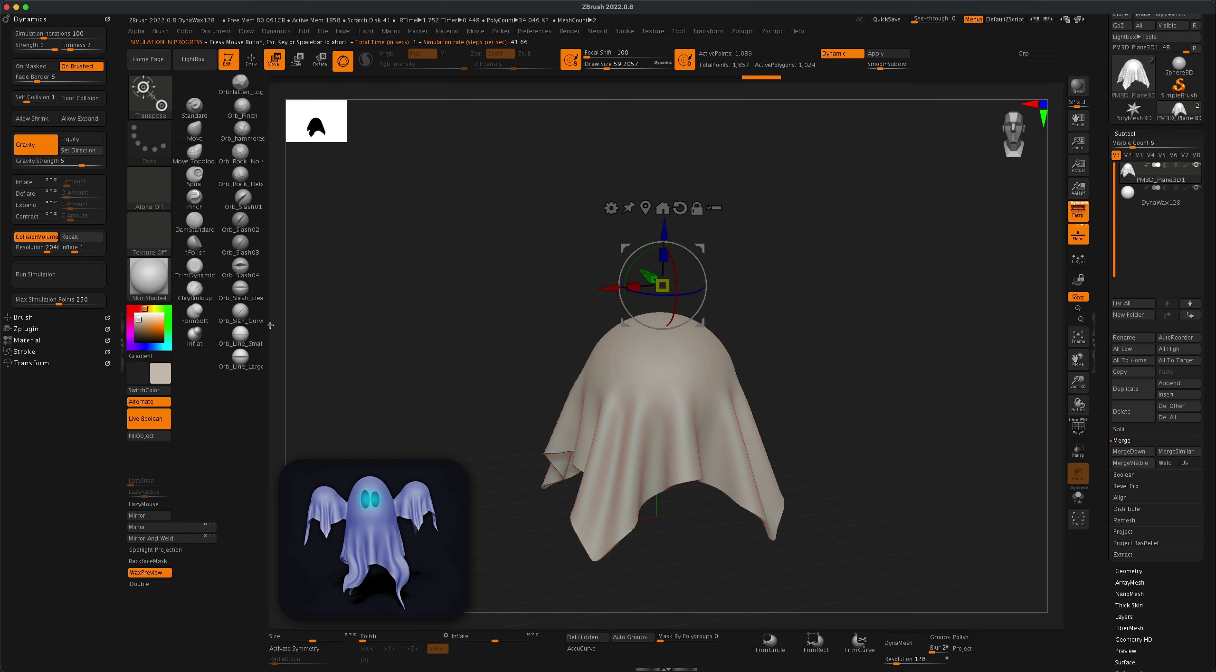
pyautogui.click(55, 274)
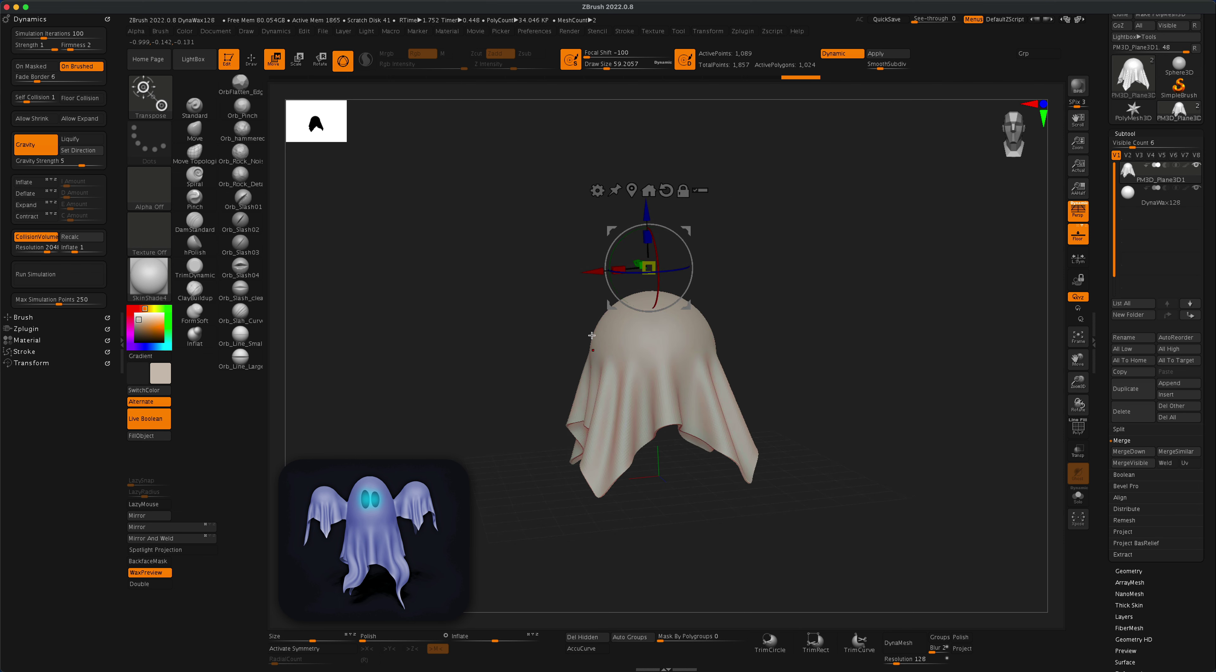
pyautogui.moveTo(793, 357)
pyautogui.mouseDown()
pyautogui.moveTo(806, 373)
pyautogui.moveTo(790, 377)
pyautogui.moveTo(808, 373)
pyautogui.mouseUp()
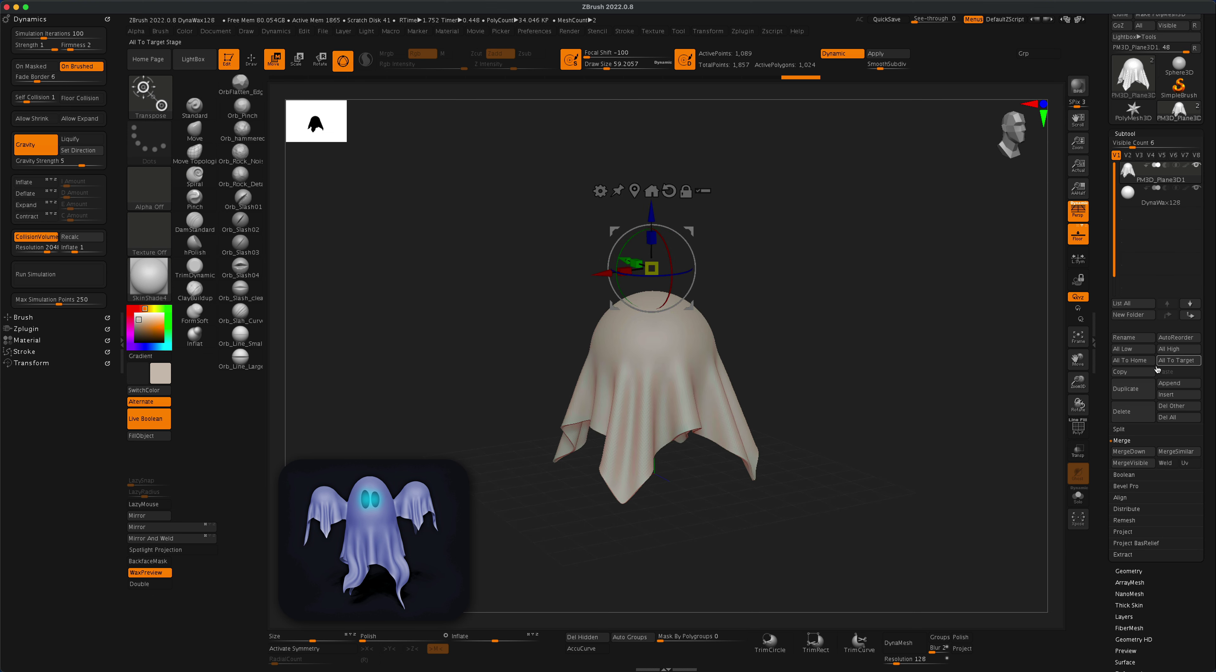
# Duplicate the draped plane and rename the copy as hand.
pyautogui.click(1136, 389)
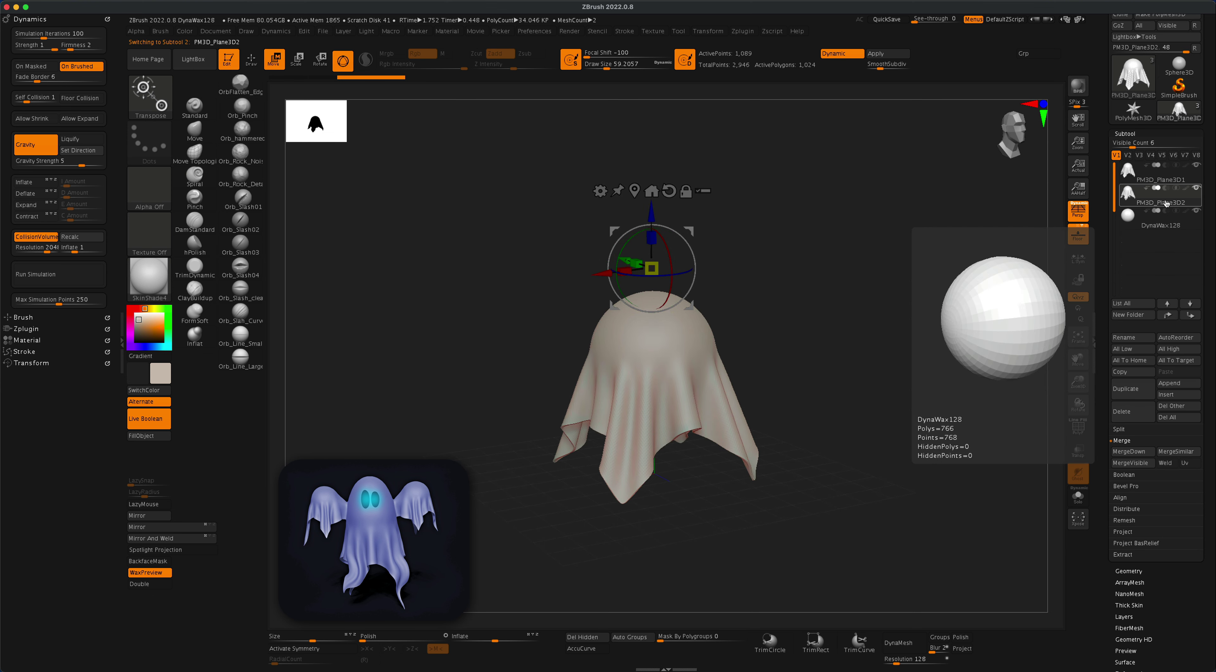
pyautogui.click(1146, 344)
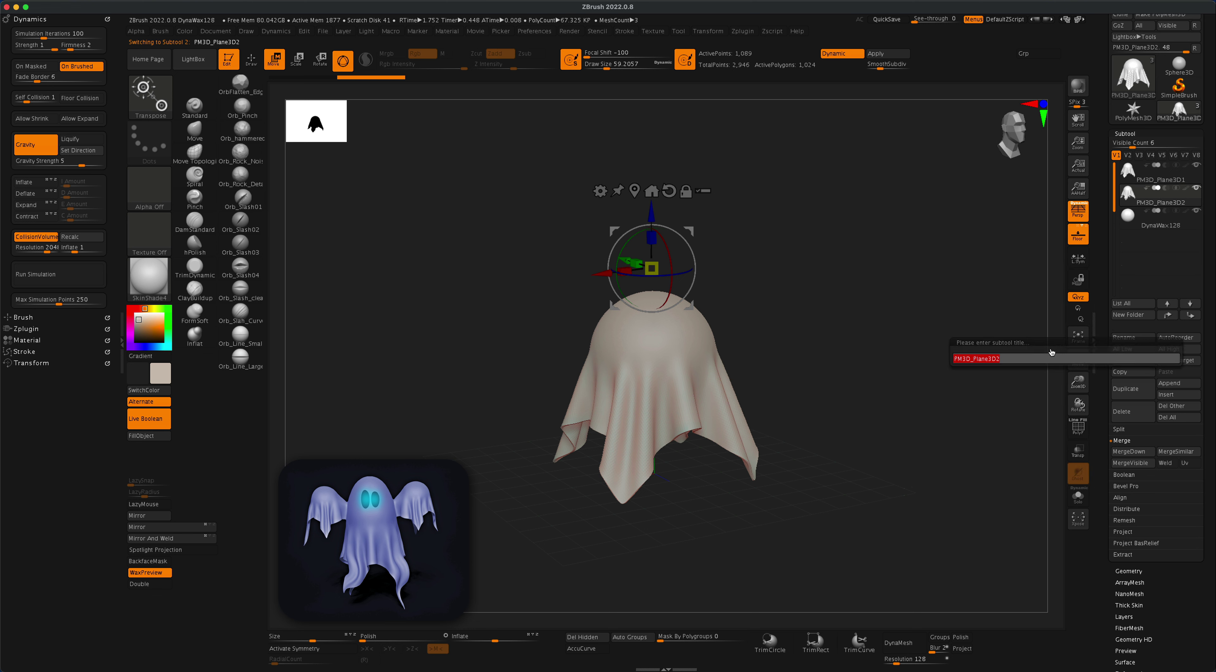
pyautogui.write('hand')
pyautogui.press('Return')
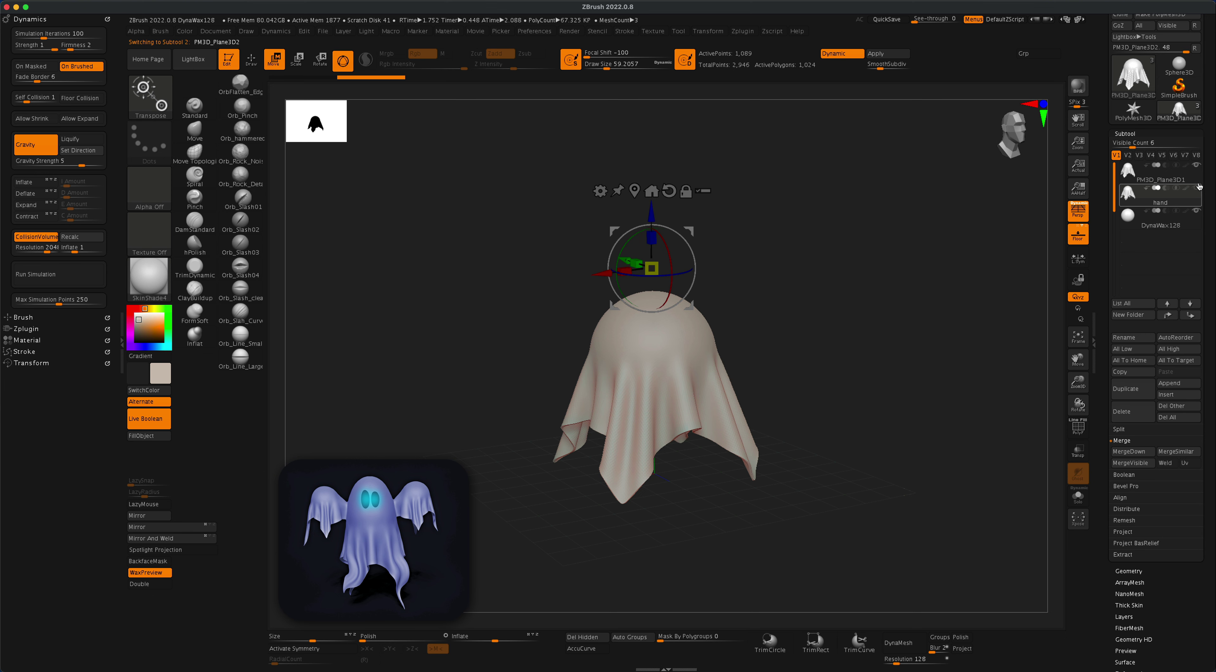
# Simulate the original draped plane again with Gravity Strength 7 and Firmness 3.
pyautogui.click(1129, 170)
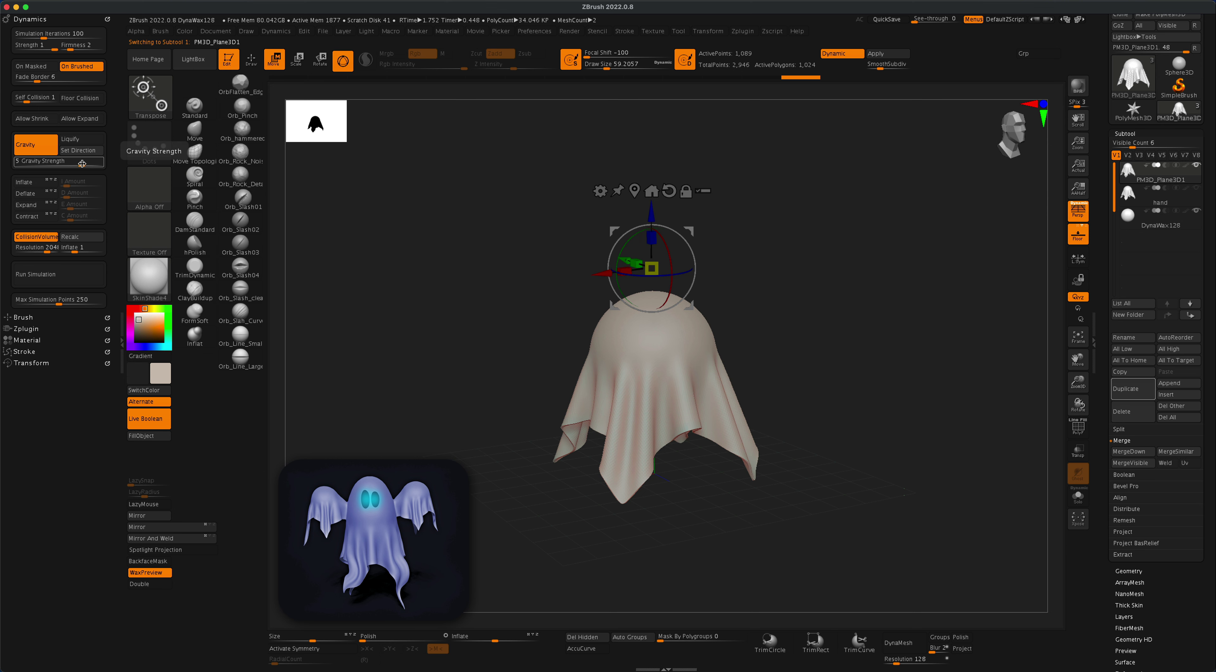
pyautogui.moveTo(82, 164); pyautogui.dragTo(84, 163)
pyautogui.click(49, 162)
pyautogui.write('7')
pyautogui.press('Return')
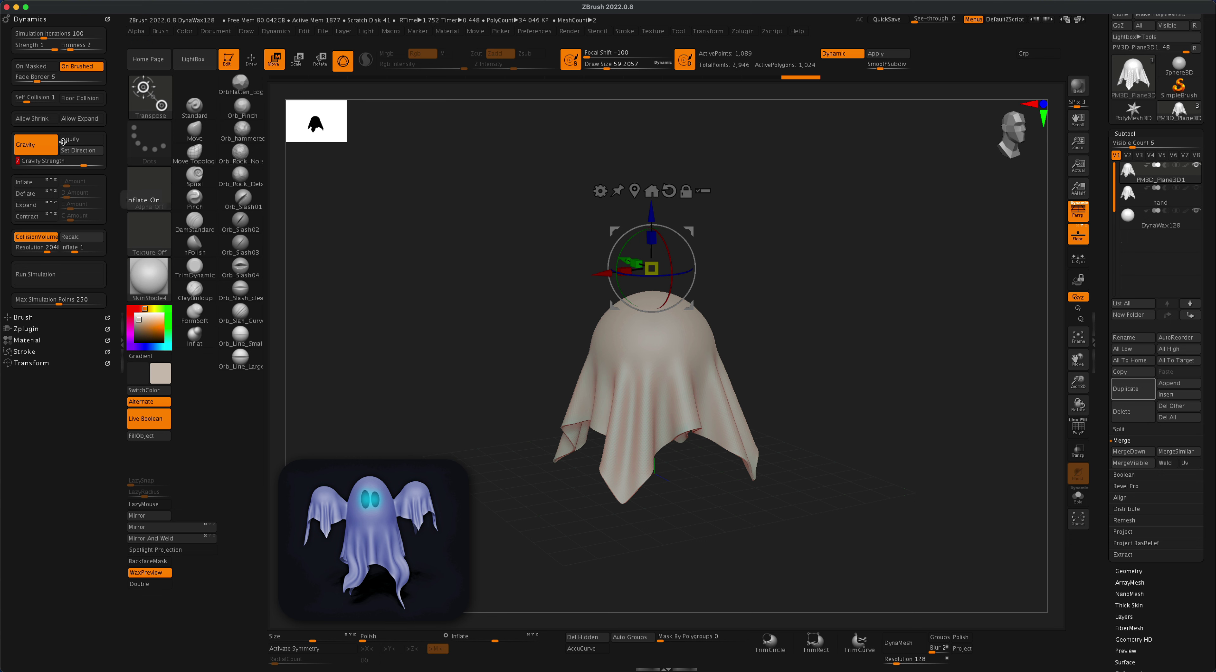
pyautogui.click(70, 46)
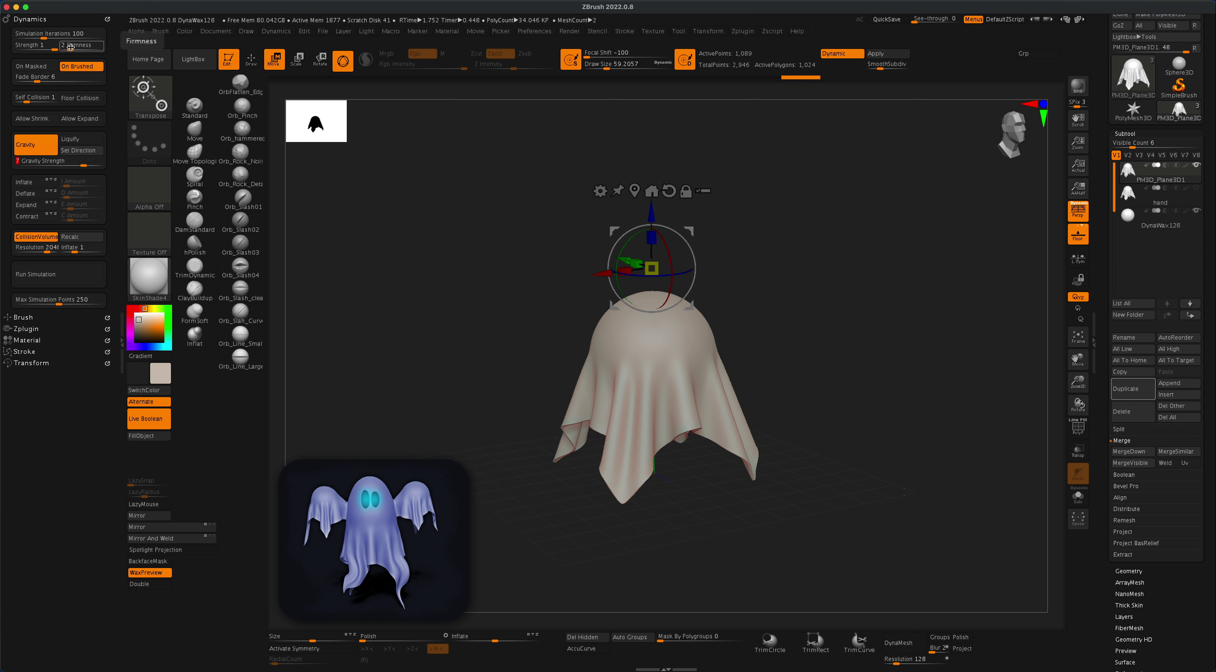
pyautogui.click(71, 47)
pyautogui.press('Return')
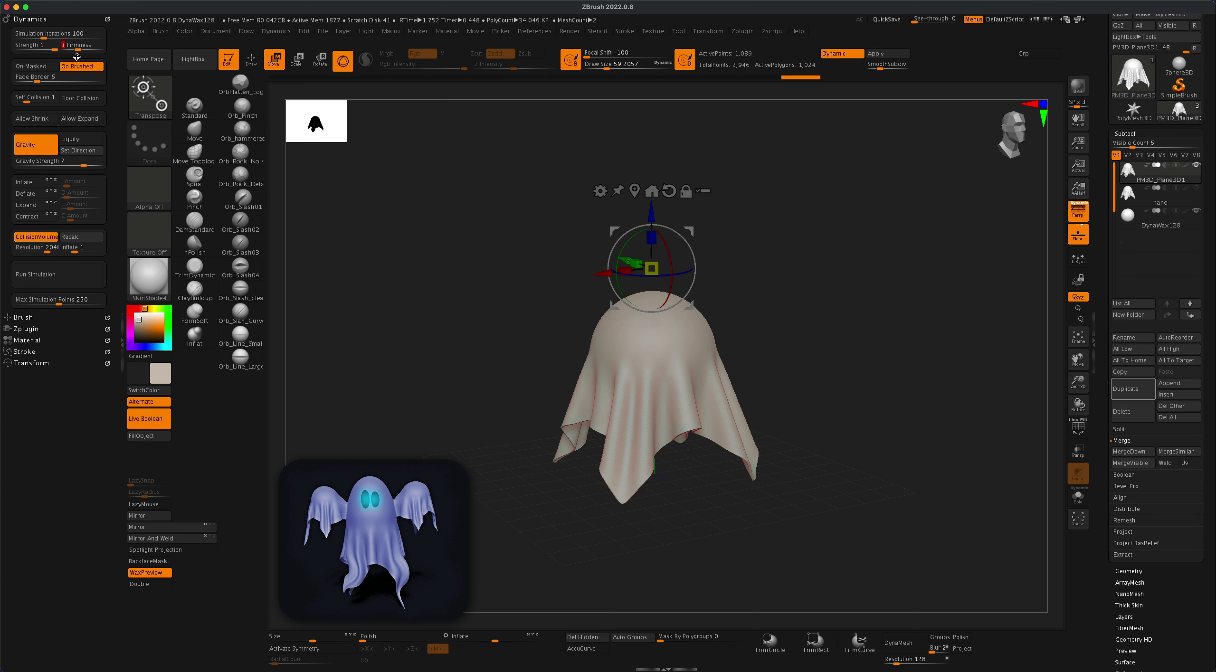
pyautogui.click(76, 46)
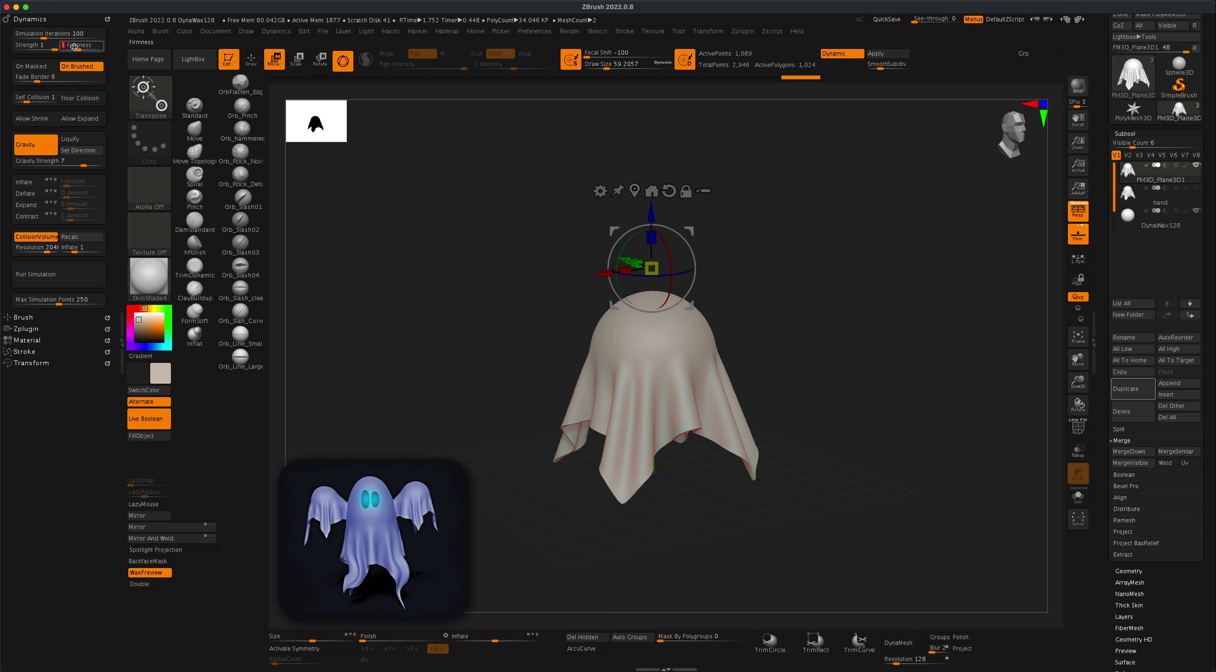
pyautogui.click(68, 276)
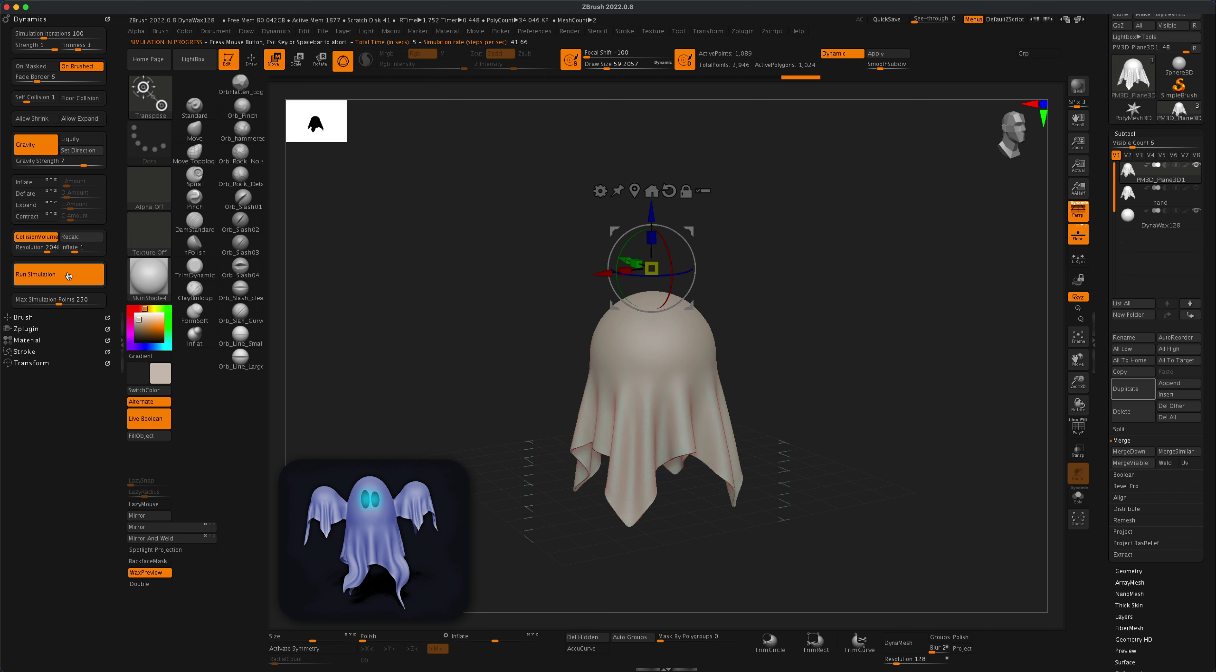
# Raise Gravity Strength to 9 and Firmness to 4, and run the simulation on the body cloth until it hangs longer.
pyautogui.click(60, 161)
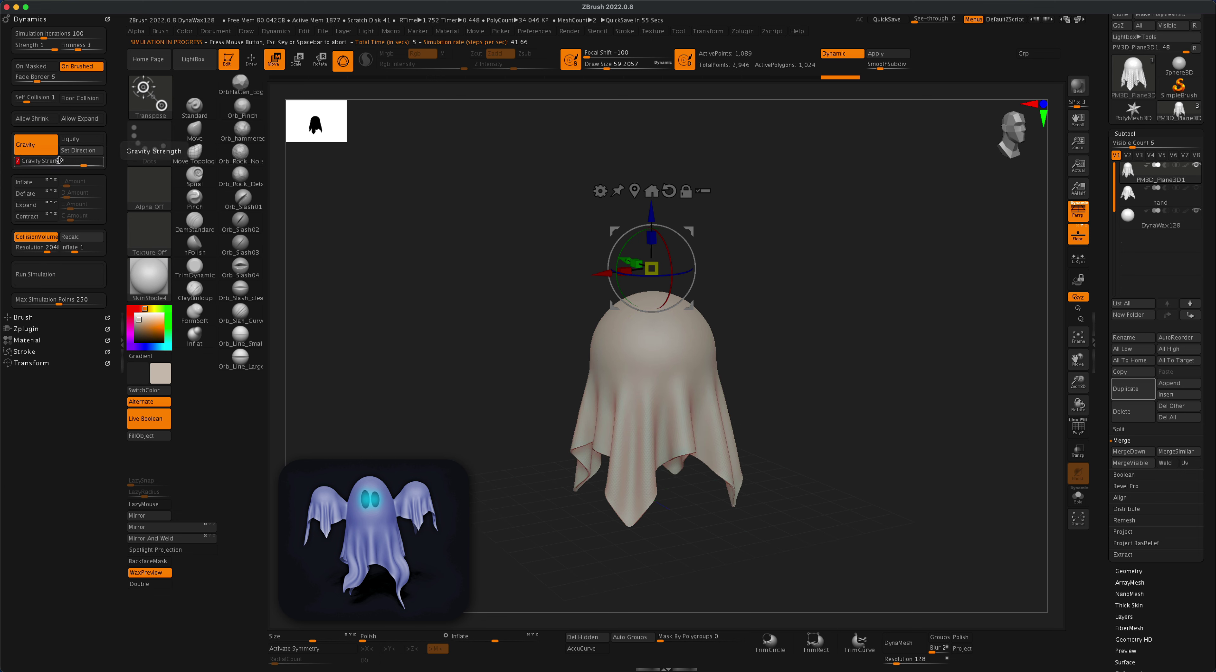
pyautogui.press('Return')
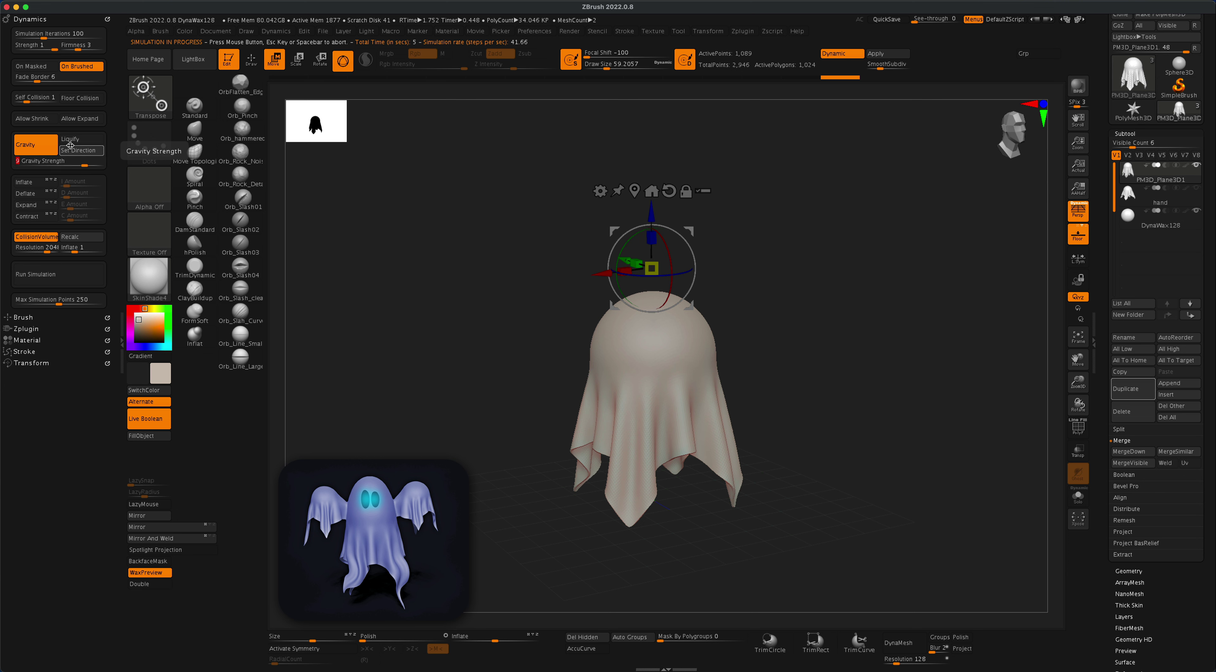
pyautogui.click(82, 46)
pyautogui.press('Return')
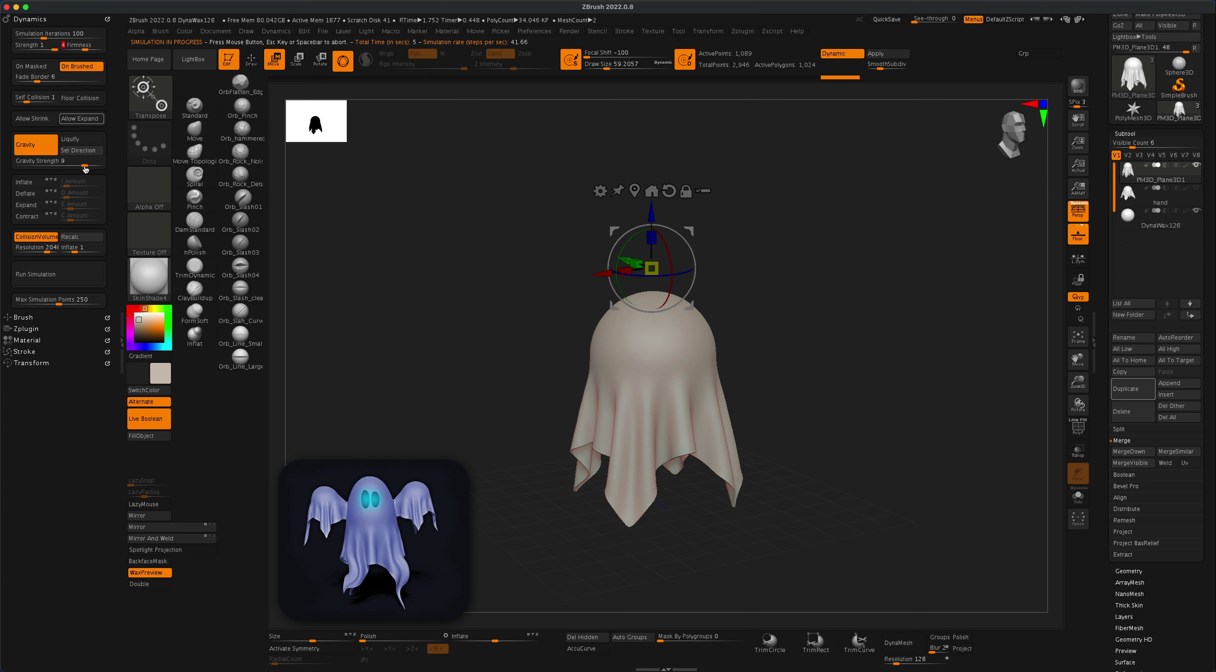
pyautogui.click(86, 278)
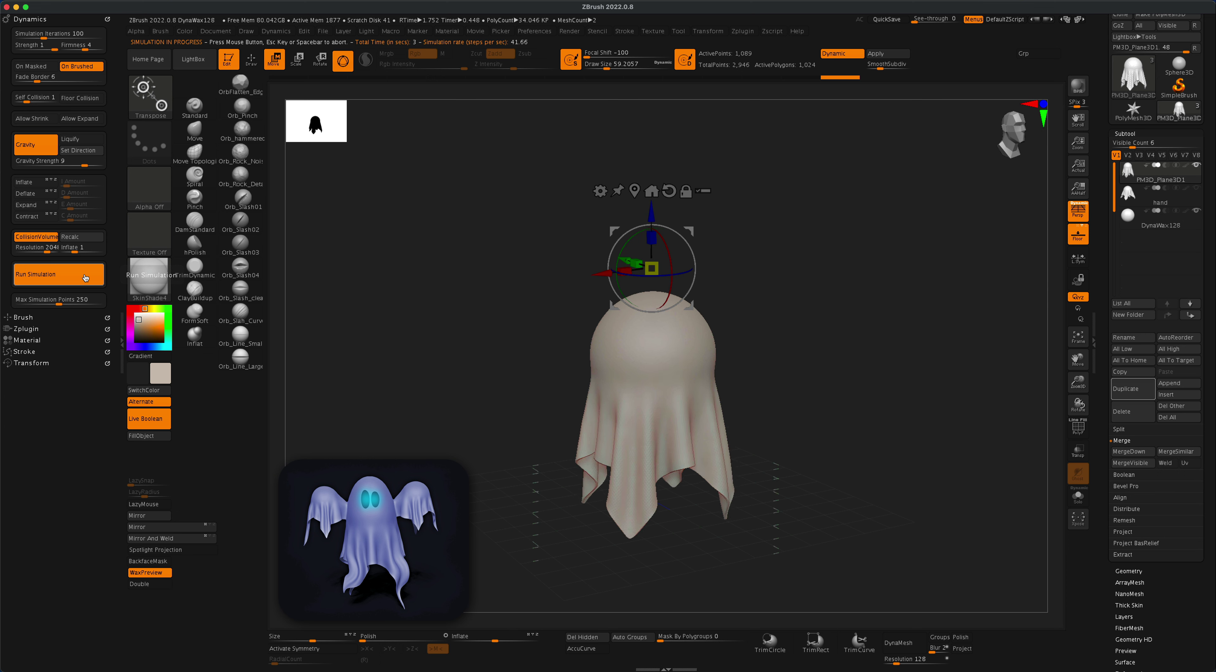
pyautogui.moveTo(816, 407)
pyautogui.mouseDown()
pyautogui.moveTo(804, 412)
pyautogui.moveTo(824, 407)
pyautogui.mouseUp()
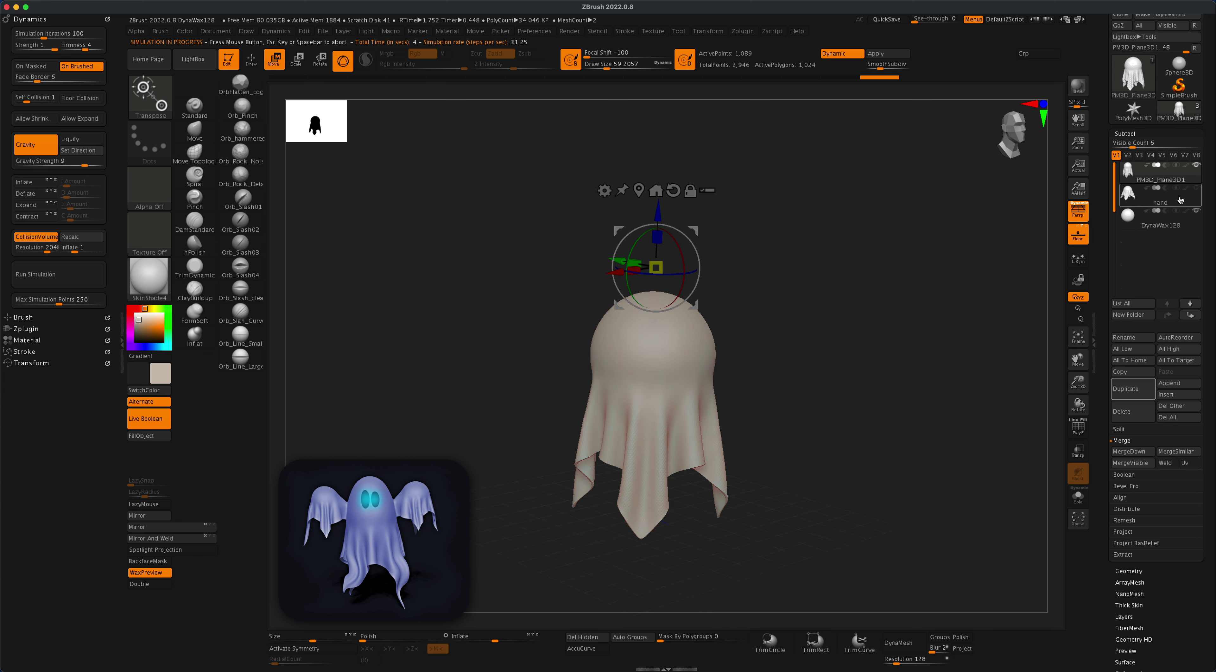
# Show the hand subtool, scale it down and place it beside the upper part of the ghost's body.
pyautogui.click(1197, 189)
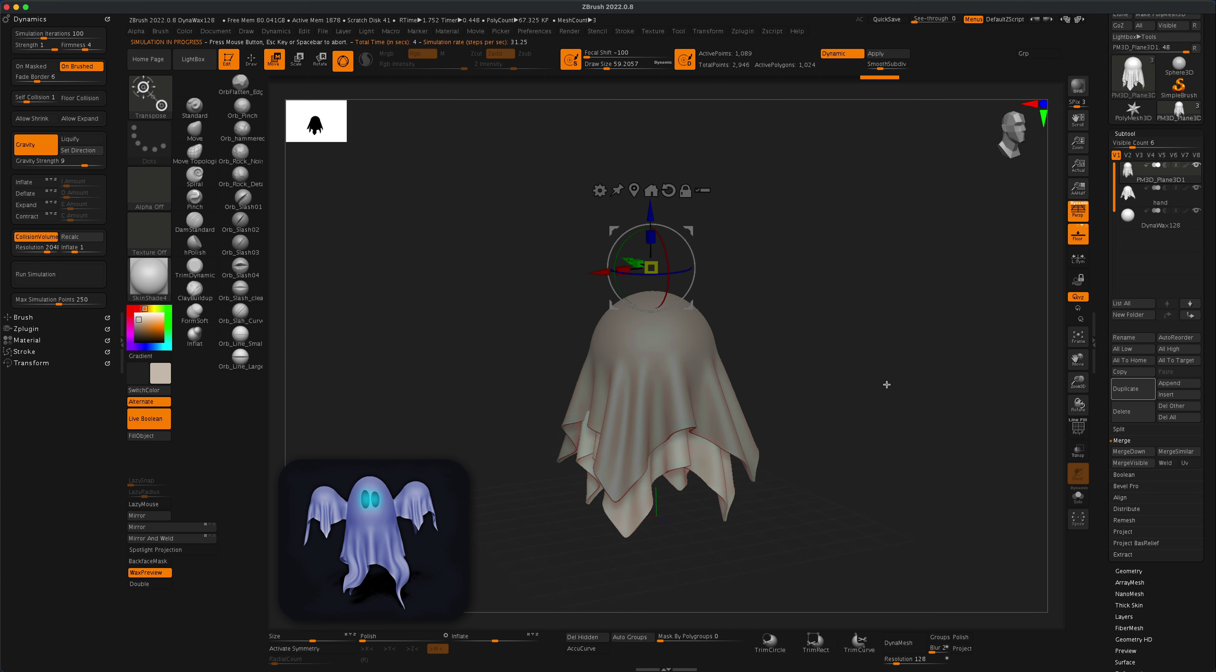
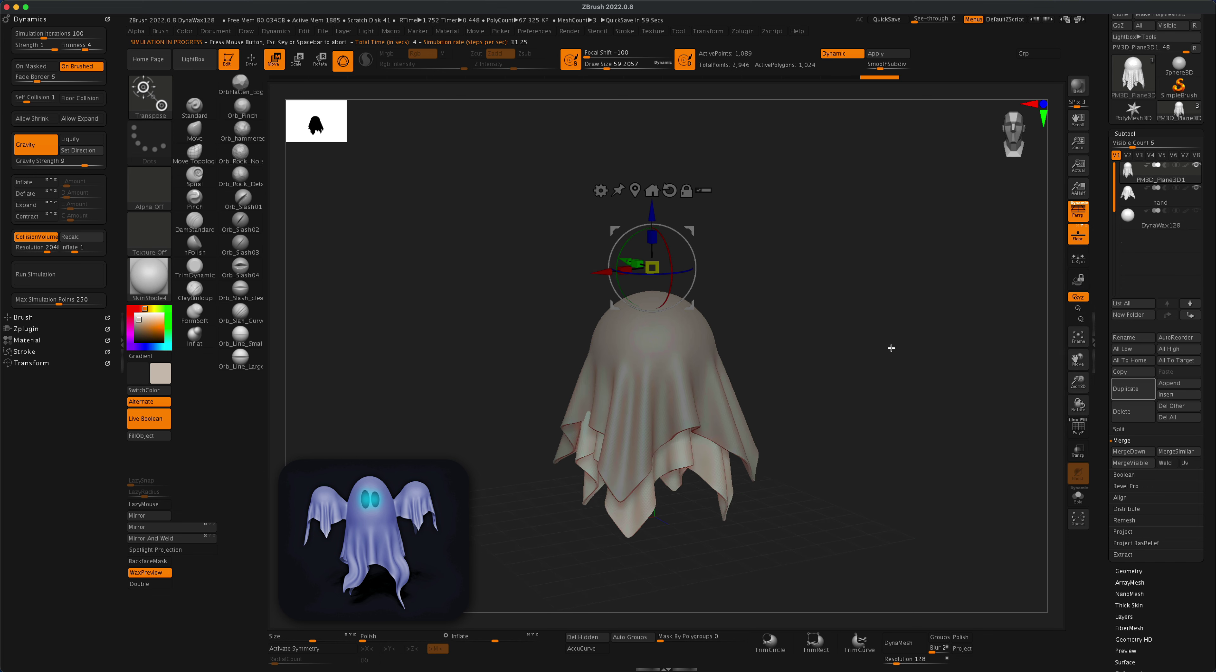
pyautogui.click(1195, 198)
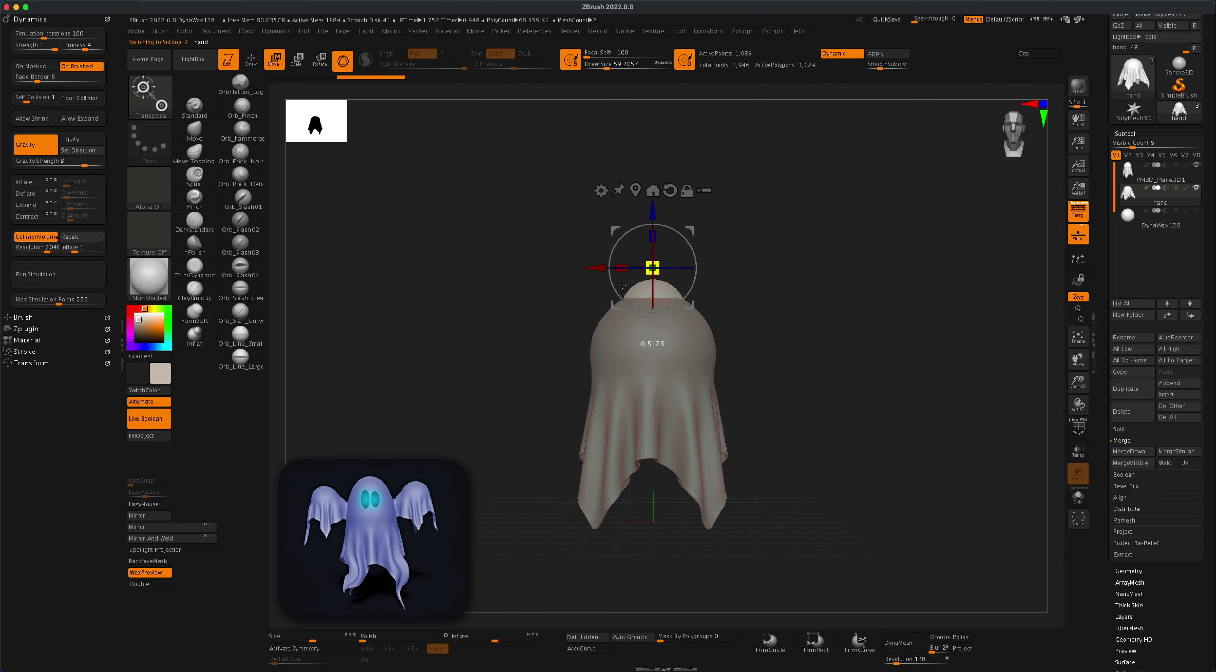
pyautogui.moveTo(586, 263); pyautogui.dragTo(492, 263)
pyautogui.moveTo(597, 230); pyautogui.dragTo(595, 255)
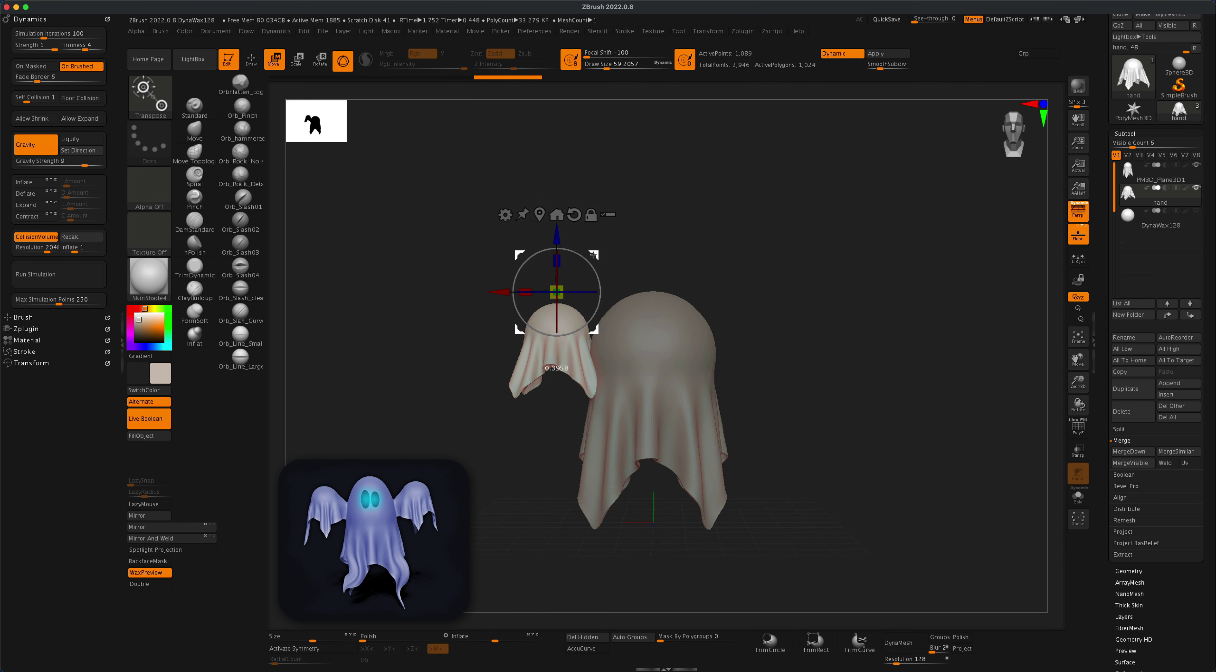
pyautogui.moveTo(594, 259); pyautogui.dragTo(587, 235)
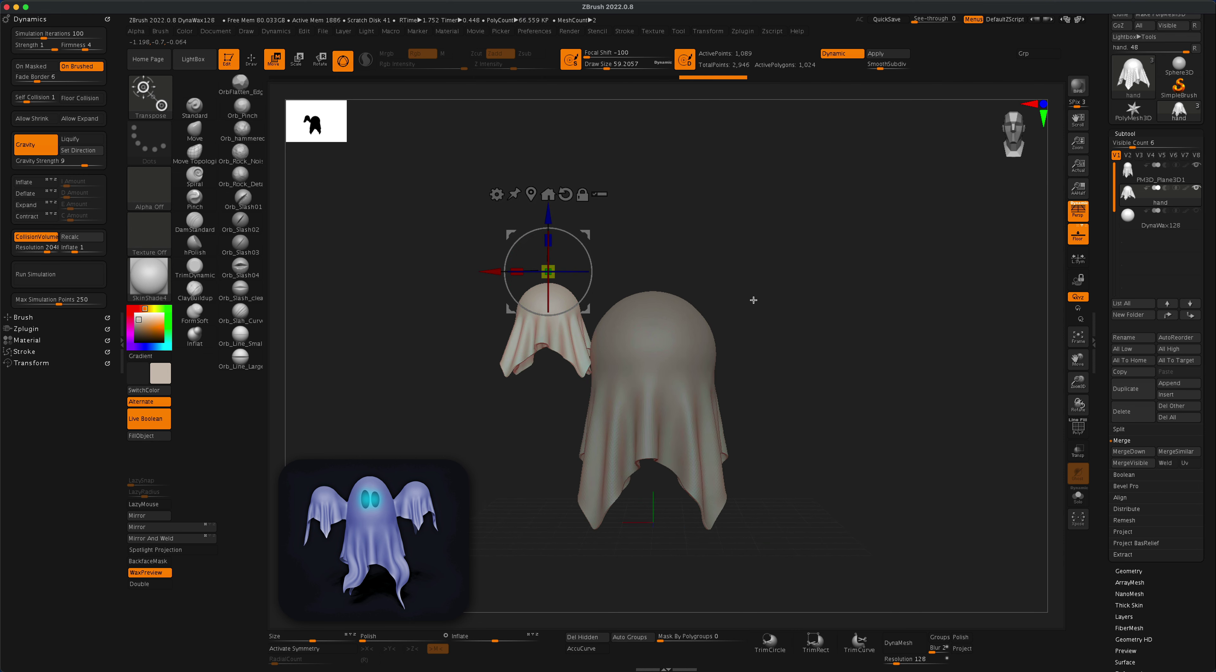
# Turn off perspective and rotate the hand about its vertical axis so its folds differ from the body's.
pyautogui.click(1078, 211)
pyautogui.keyDown('alt'); pyautogui.moveTo(824, 380); pyautogui.dragTo(846, 372); pyautogui.keyUp('alt')
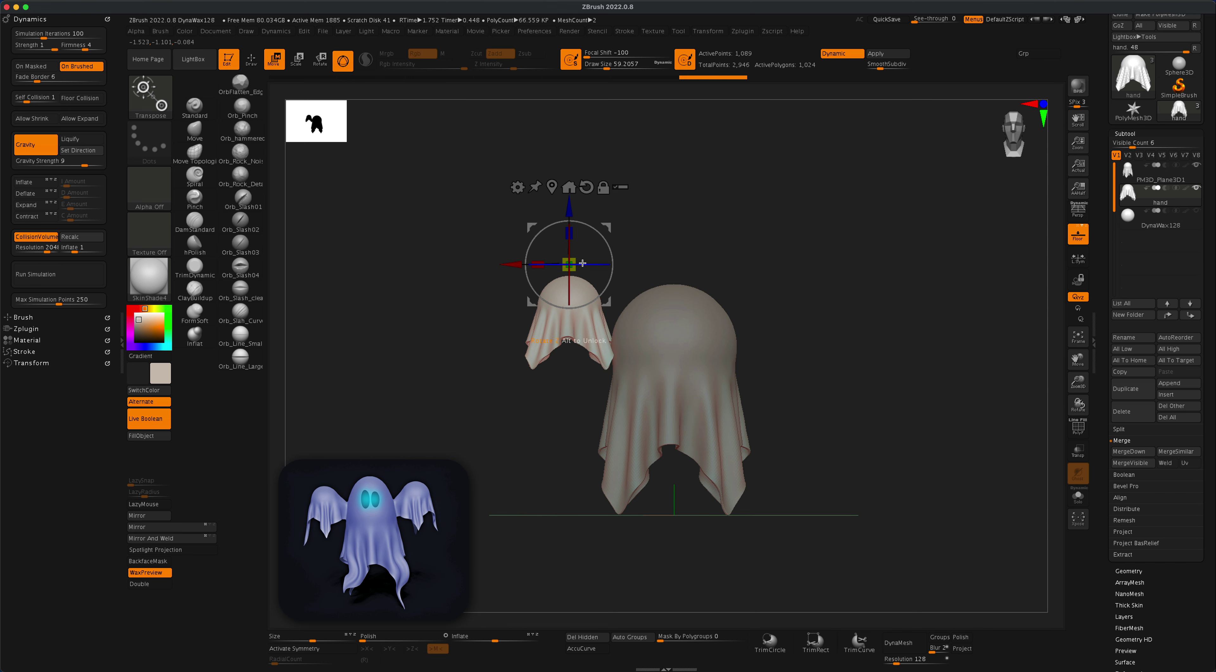
pyautogui.moveTo(583, 263); pyautogui.dragTo(626, 267)
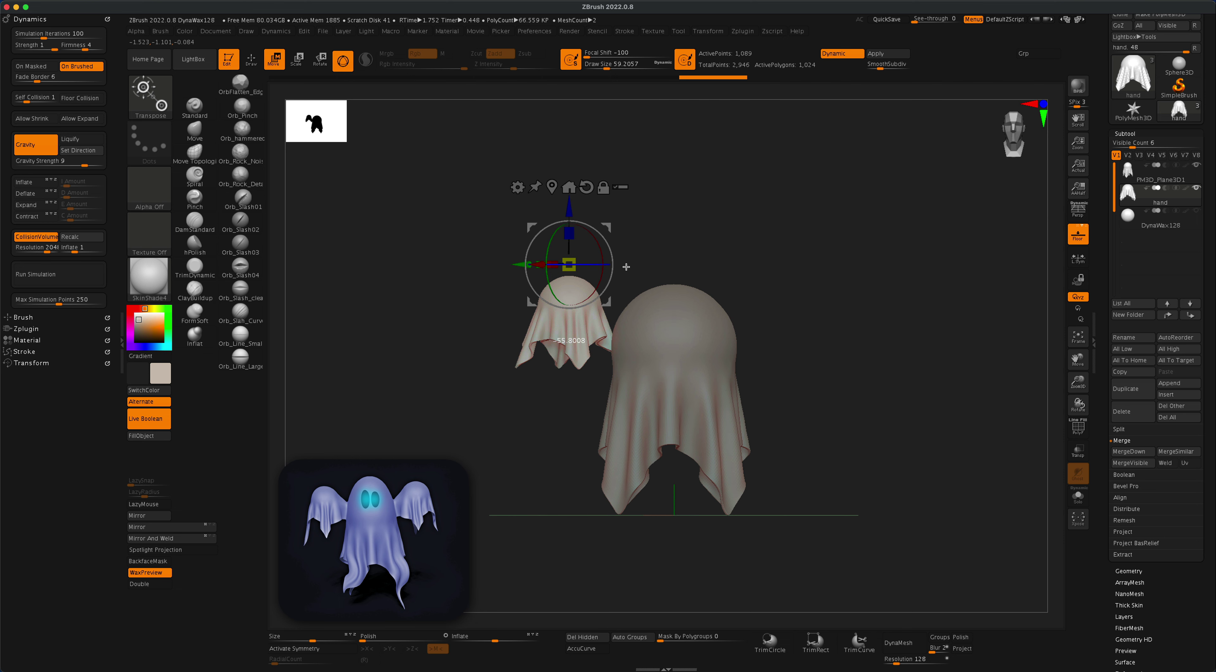
pyautogui.moveTo(782, 263); pyautogui.dragTo(798, 375)
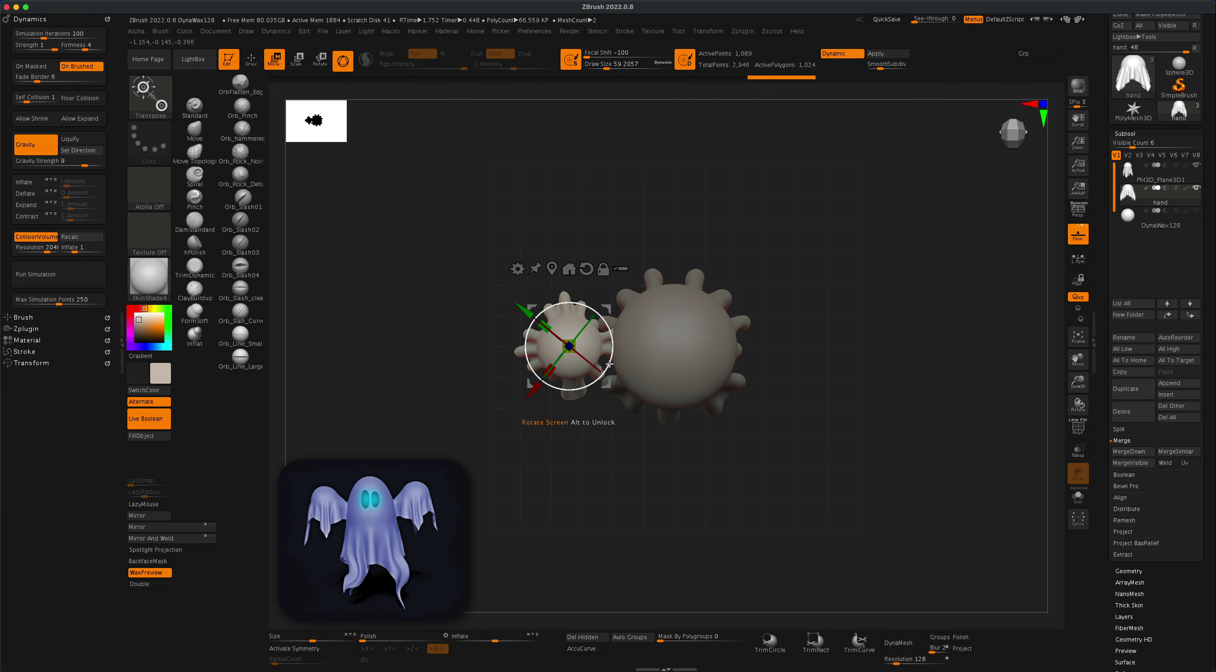
pyautogui.moveTo(609, 364); pyautogui.dragTo(610, 367)
# Fine-tune the hand's position so that it sits against the upper side of the body.
pyautogui.keyDown('alt'); pyautogui.moveTo(712, 496); pyautogui.dragTo(724, 575); pyautogui.keyUp('alt')
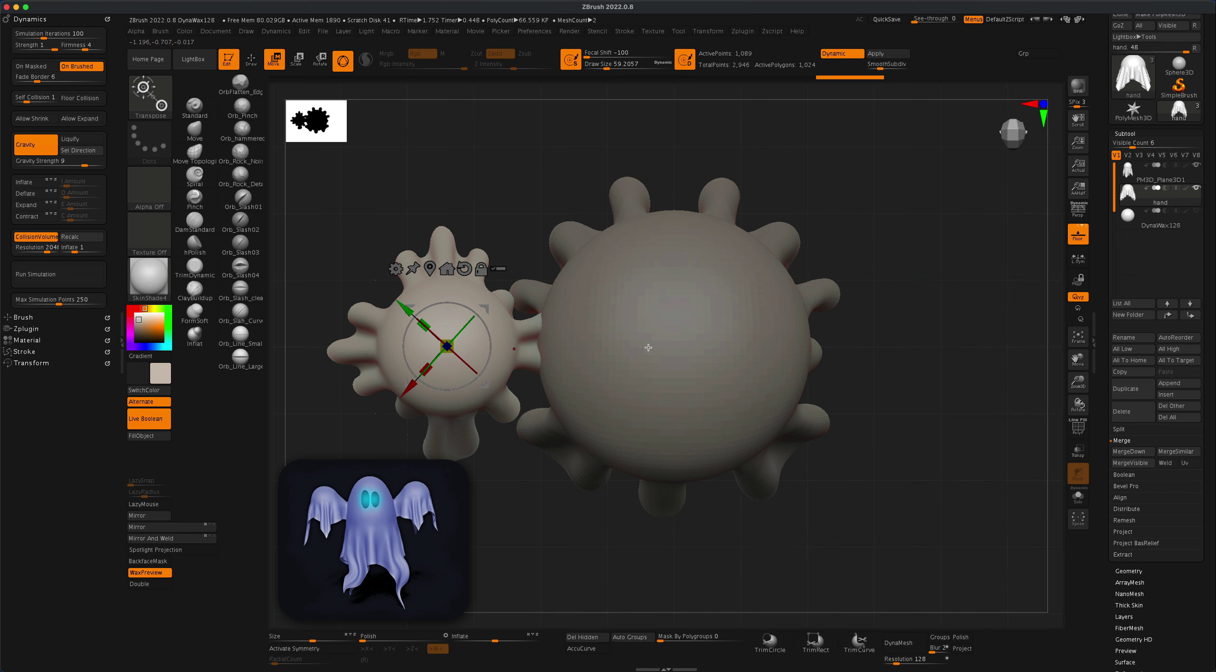
pyautogui.moveTo(487, 306)
pyautogui.mouseDown()
pyautogui.moveTo(468, 320)
pyautogui.moveTo(433, 309)
pyautogui.moveTo(502, 310)
pyautogui.mouseUp()
pyautogui.moveTo(1015, 461); pyautogui.dragTo(1004, 373)
pyautogui.keyDown('alt'); pyautogui.moveTo(931, 460); pyautogui.dragTo(891, 400); pyautogui.keyUp('alt')
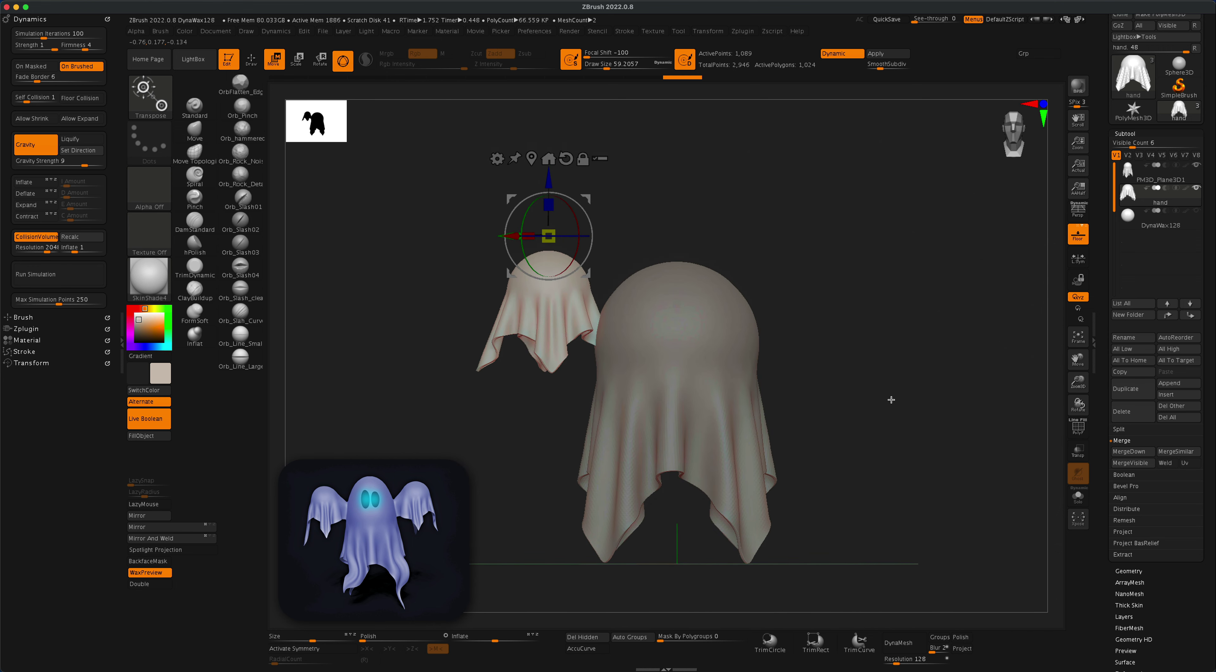
pyautogui.moveTo(587, 201); pyautogui.dragTo(588, 213)
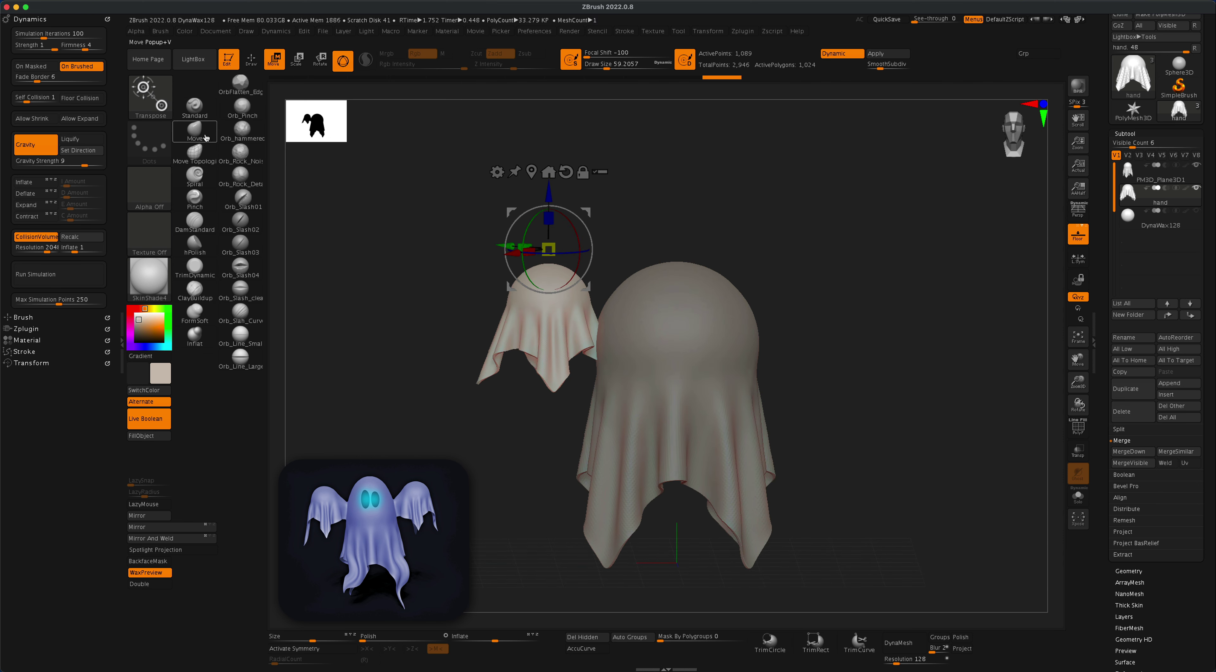
# Pull the hand's inner side toward the body using the Move brush at a draw size of about 299.
pyautogui.click(194, 130)
pyautogui.press('s')
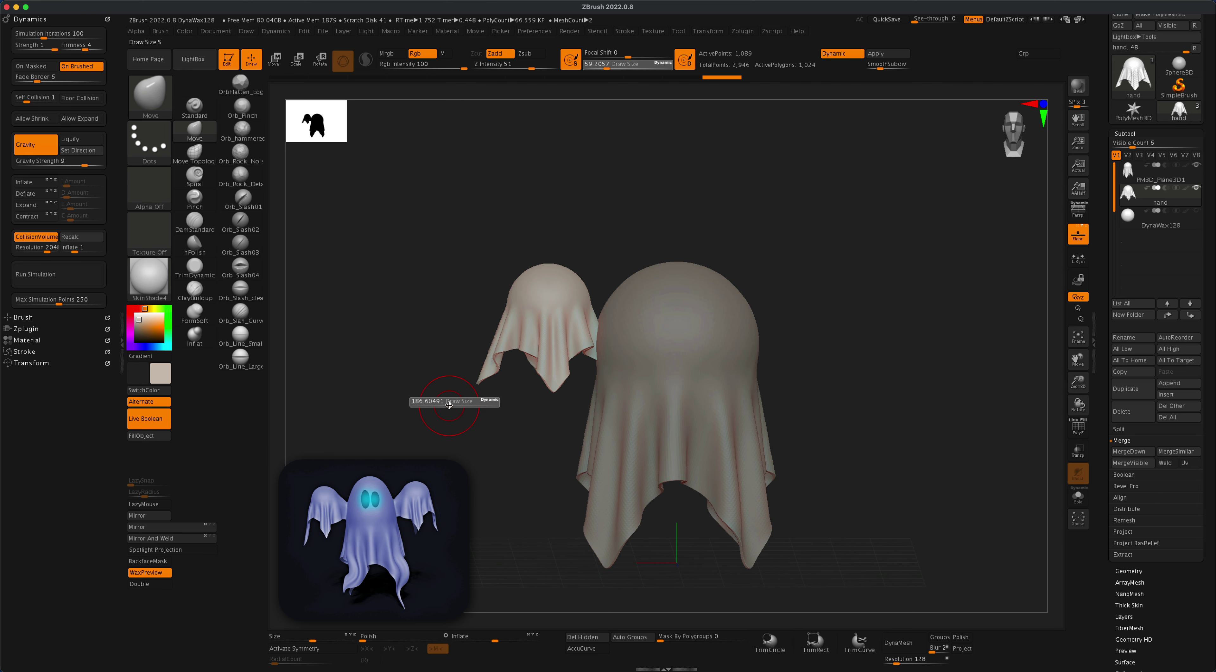
pyautogui.press('s')
pyautogui.moveTo(490, 424); pyautogui.dragTo(526, 435)
pyautogui.press('s')
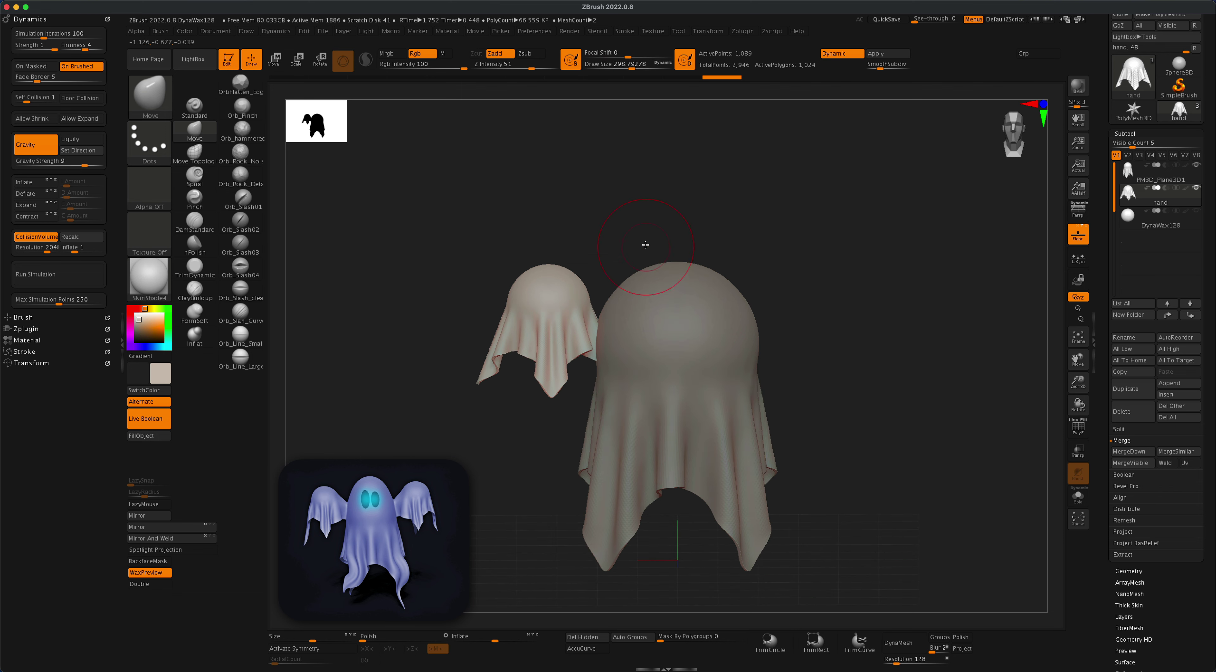
pyautogui.moveTo(617, 321); pyautogui.dragTo(617, 323)
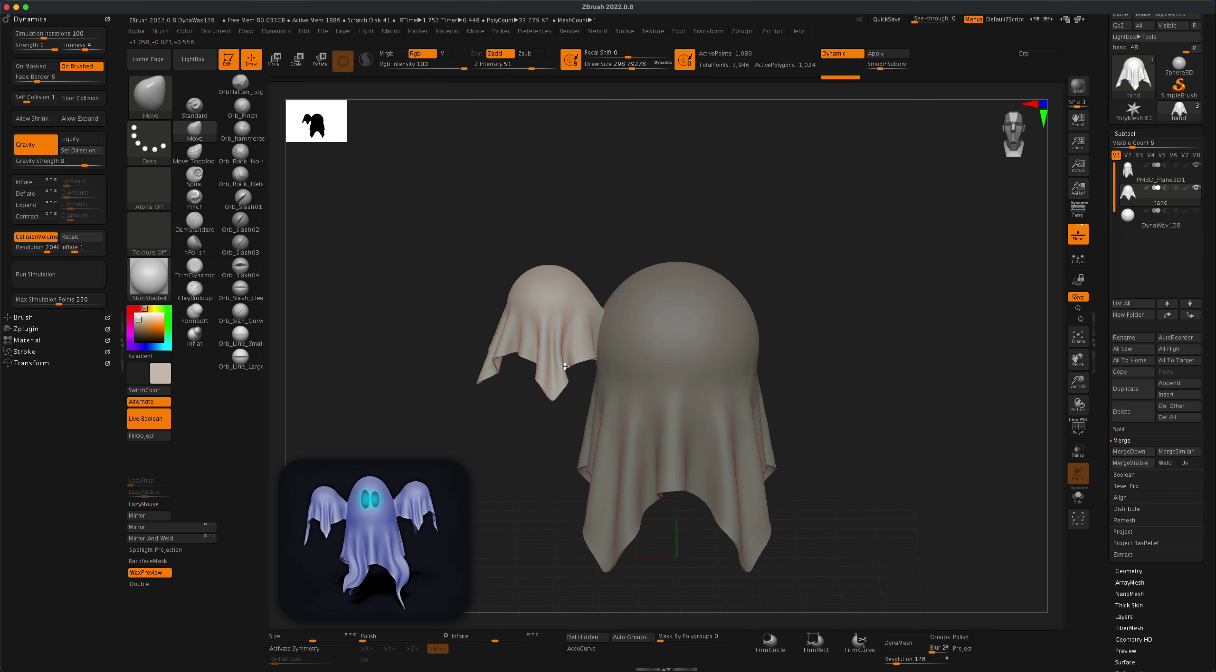
# Reshape the hand's neck around its junction with the body from several angles, using the Move brush at reduced sizes.
pyautogui.moveTo(750, 246); pyautogui.dragTo(623, 352)
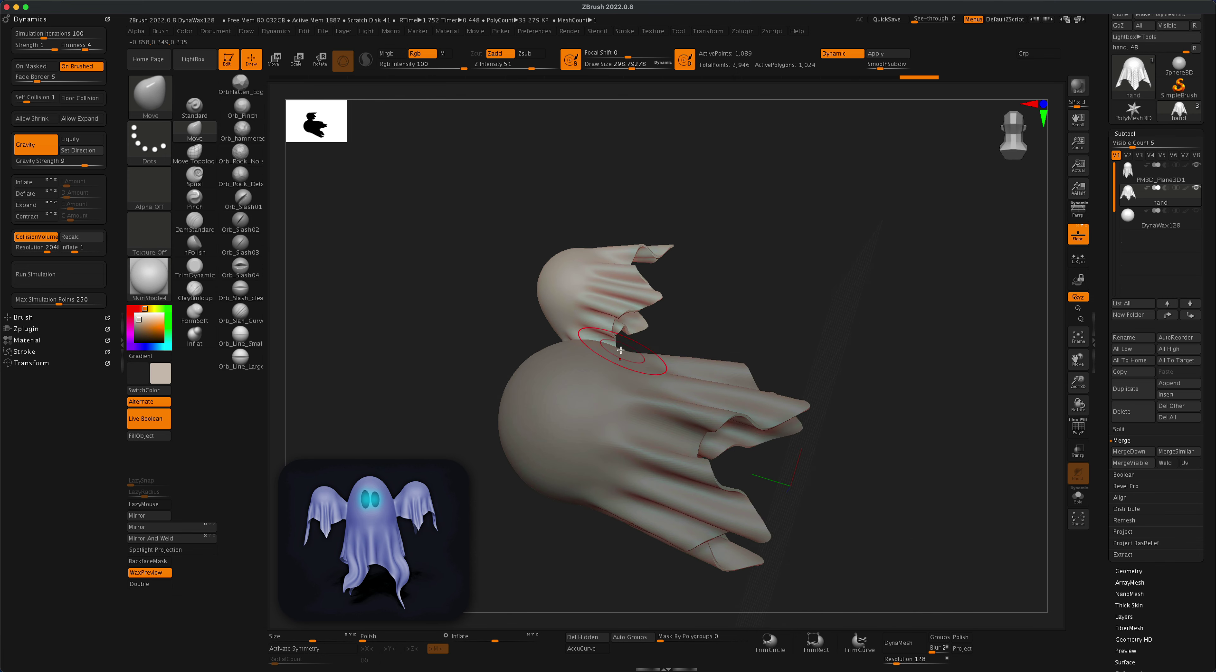
pyautogui.moveTo(742, 325)
pyautogui.mouseDown()
pyautogui.moveTo(720, 318)
pyautogui.moveTo(717, 348)
pyautogui.moveTo(641, 335)
pyautogui.mouseUp()
pyautogui.press('s')
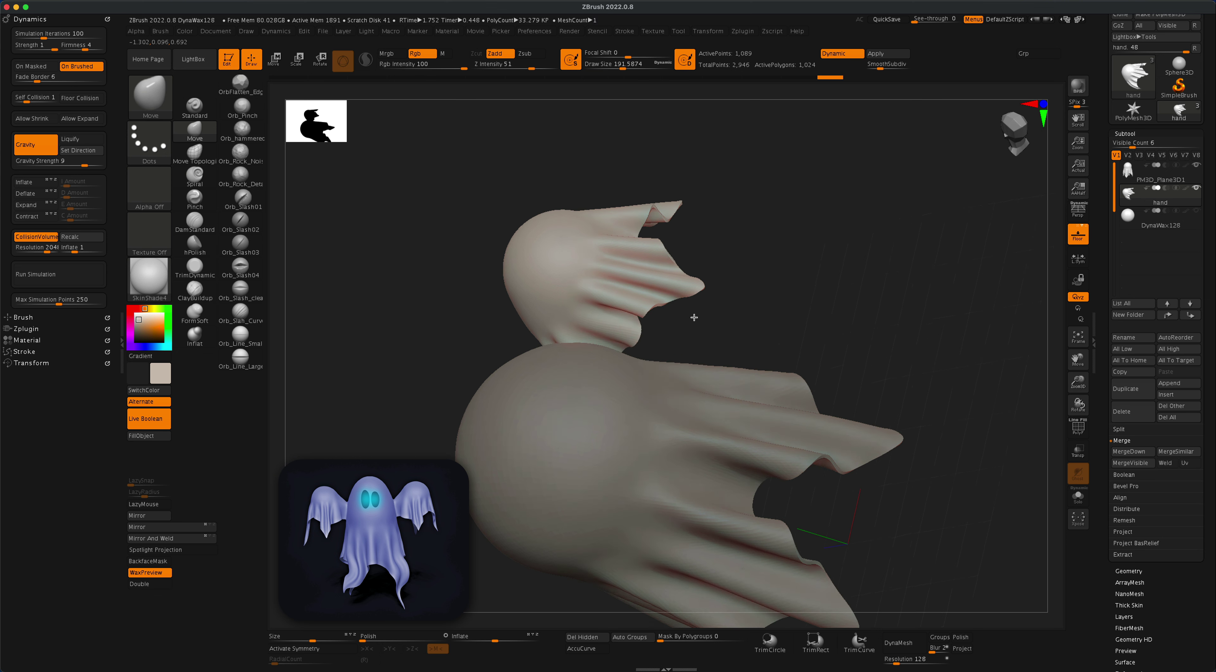
pyautogui.moveTo(690, 316); pyautogui.dragTo(722, 320, button='right')
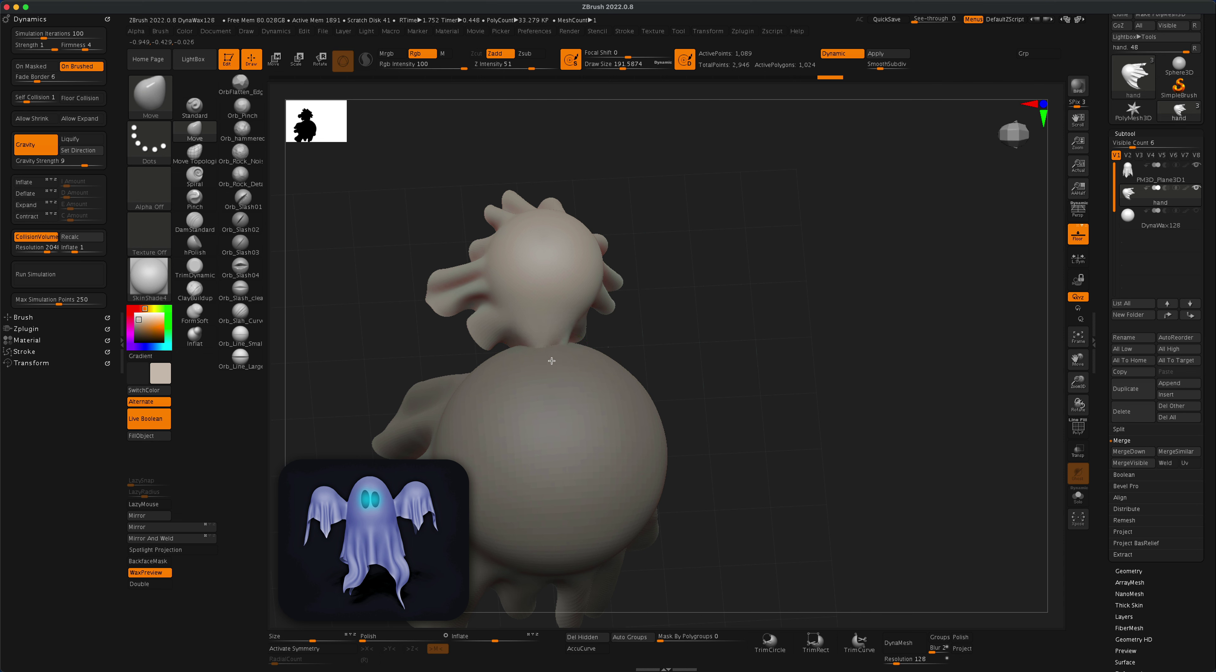
pyautogui.moveTo(558, 347)
pyautogui.mouseDown(button='right')
pyautogui.moveTo(733, 353)
pyautogui.moveTo(678, 391)
pyautogui.moveTo(563, 365)
pyautogui.mouseUp(button='right')
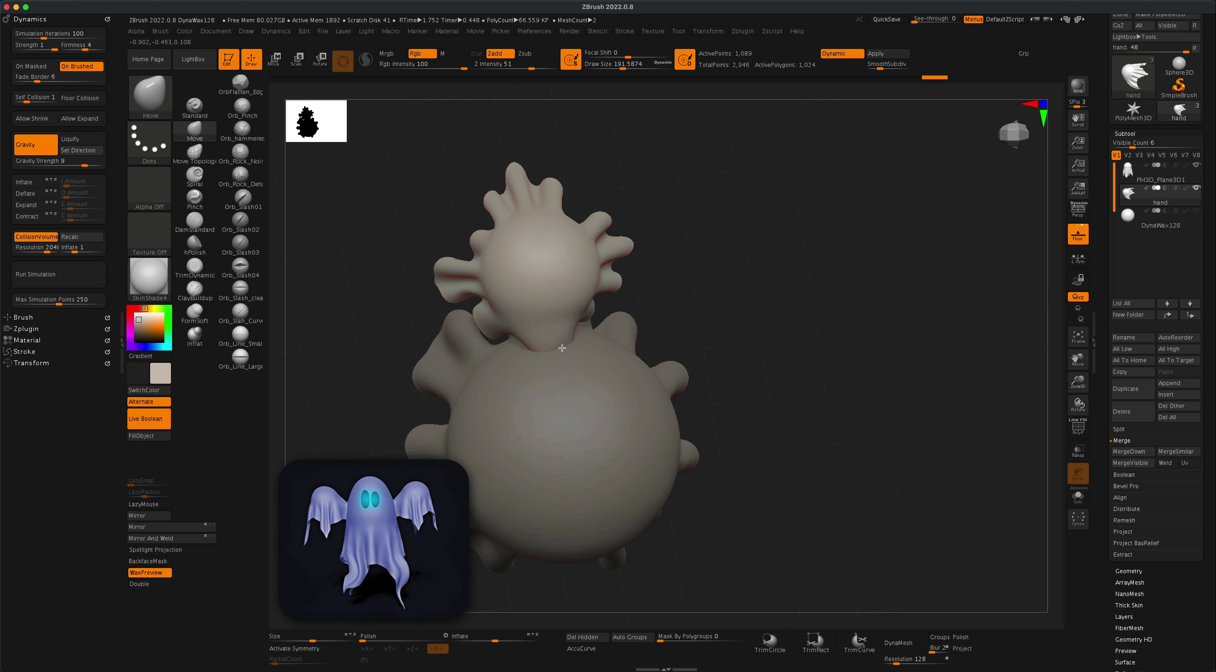
pyautogui.moveTo(687, 347); pyautogui.dragTo(767, 342)
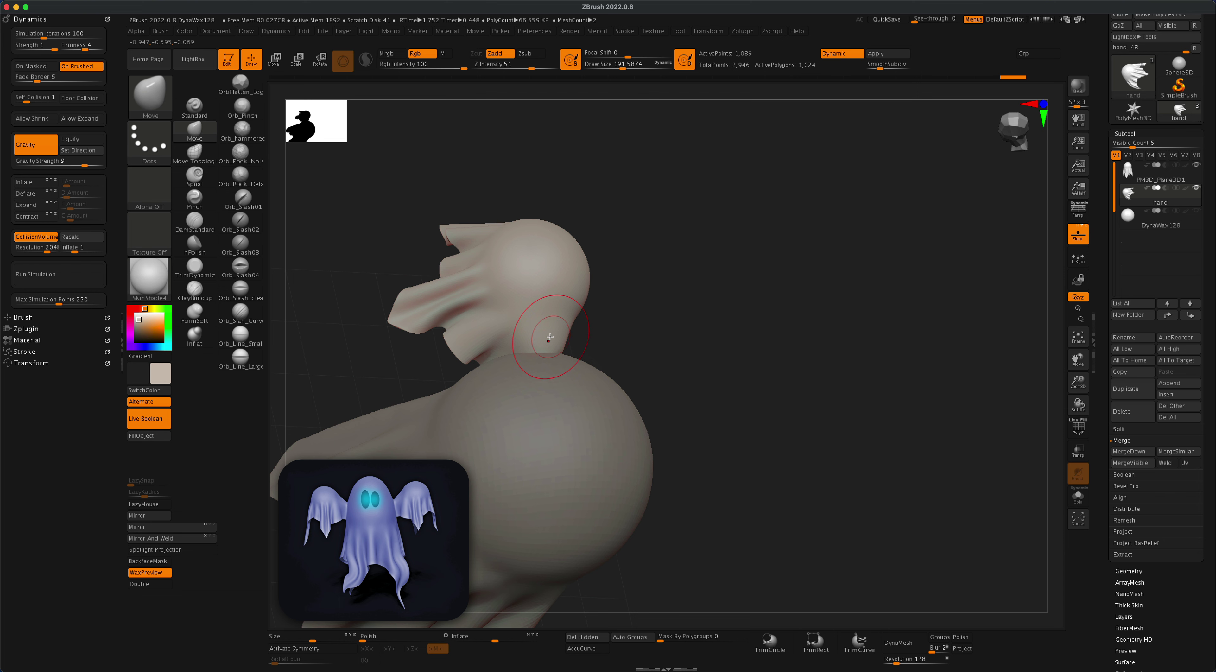
pyautogui.moveTo(657, 315); pyautogui.dragTo(694, 335)
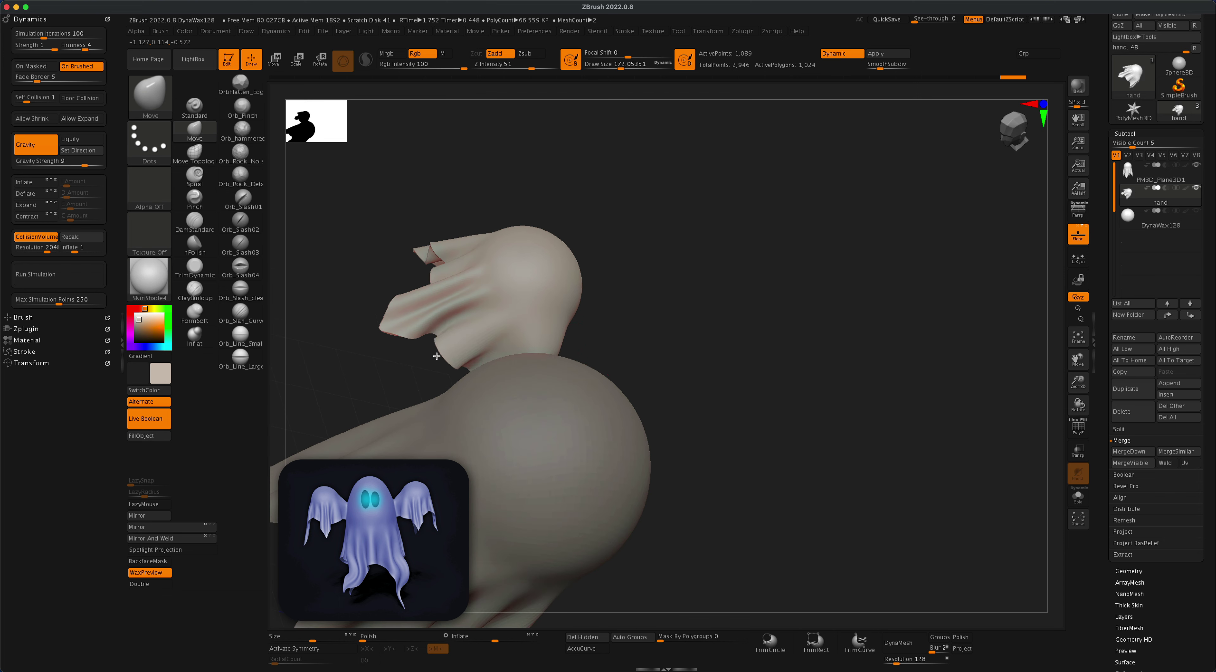
# Smooth the upper transition from the hand into the body using the Move brush at a draw size of about 192.
pyautogui.moveTo(703, 355)
pyautogui.mouseDown(button='right')
pyautogui.moveTo(466, 361)
pyautogui.moveTo(724, 395)
pyautogui.moveTo(760, 466)
pyautogui.moveTo(868, 434)
pyautogui.moveTo(847, 435)
pyautogui.moveTo(926, 393)
pyautogui.moveTo(926, 409)
pyautogui.mouseUp(button='right')
pyautogui.press('s')
pyautogui.moveTo(928, 410); pyautogui.dragTo(929, 409)
pyautogui.moveTo(924, 447)
pyautogui.keyDown('ctrl'); pyautogui.mouseDown(button='right')
pyautogui.moveTo(887, 448)
pyautogui.moveTo(962, 448)
pyautogui.mouseUp(button='right'); pyautogui.keyUp('ctrl')
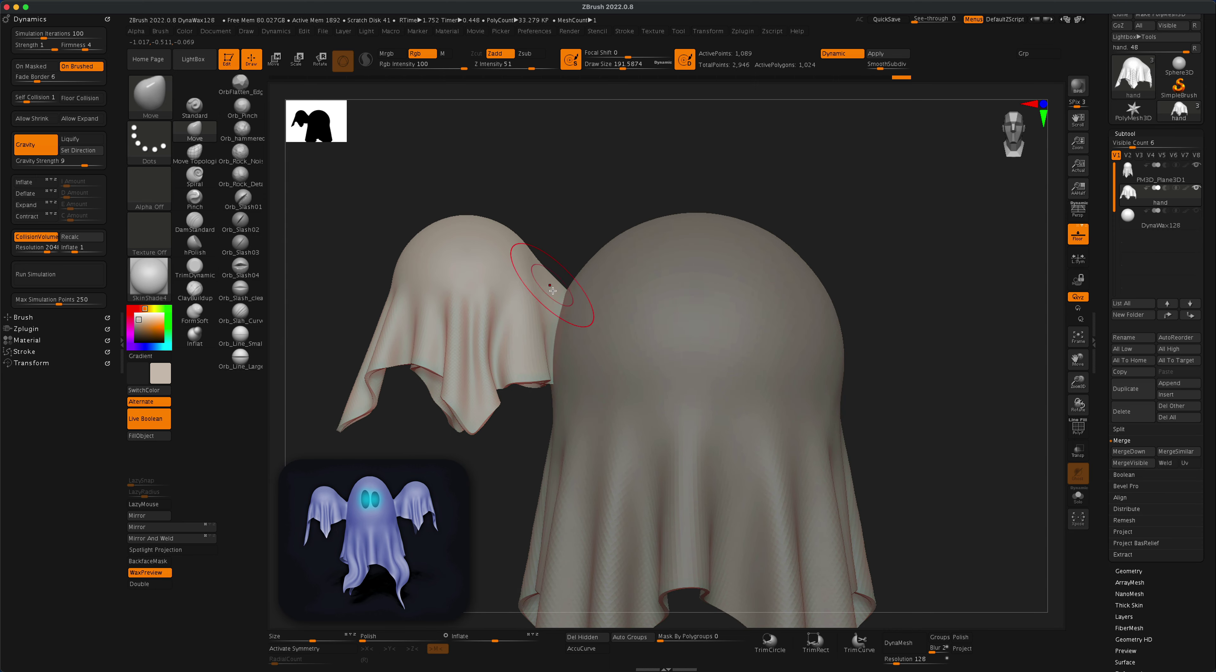
pyautogui.moveTo(556, 277); pyautogui.dragTo(548, 284)
pyautogui.keyDown('alt'); pyautogui.moveTo(870, 451); pyautogui.dragTo(890, 379); pyautogui.keyUp('alt')
pyautogui.keyDown('alt'); pyautogui.moveTo(876, 427); pyautogui.dragTo(885, 432); pyautogui.keyUp('alt')
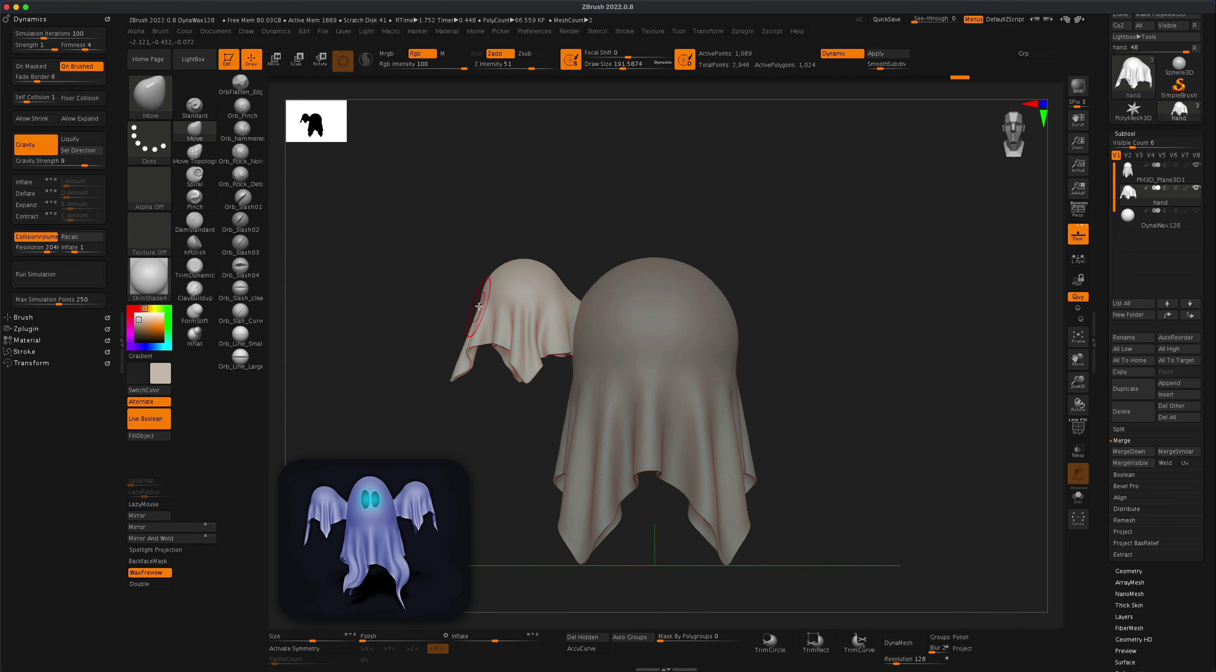
# Apply Mirror And Weld to the hand subtool to create a matching hand on the opposite side of the body.
pyautogui.click(193, 543)
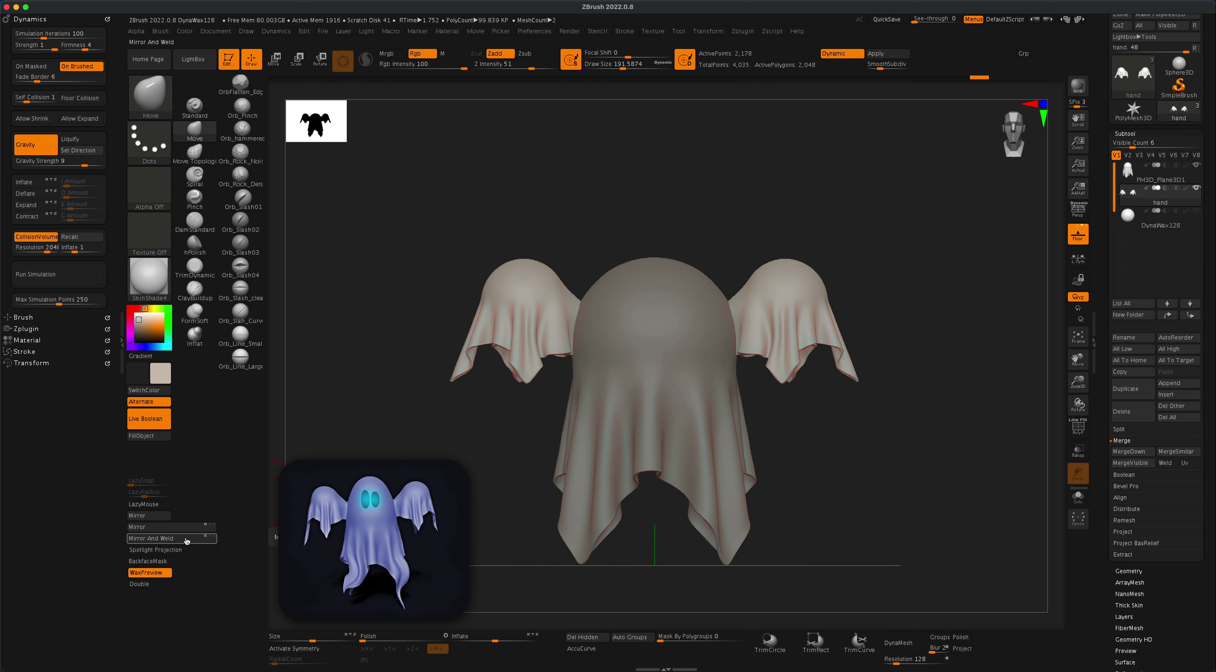
pyautogui.press('ctrl')
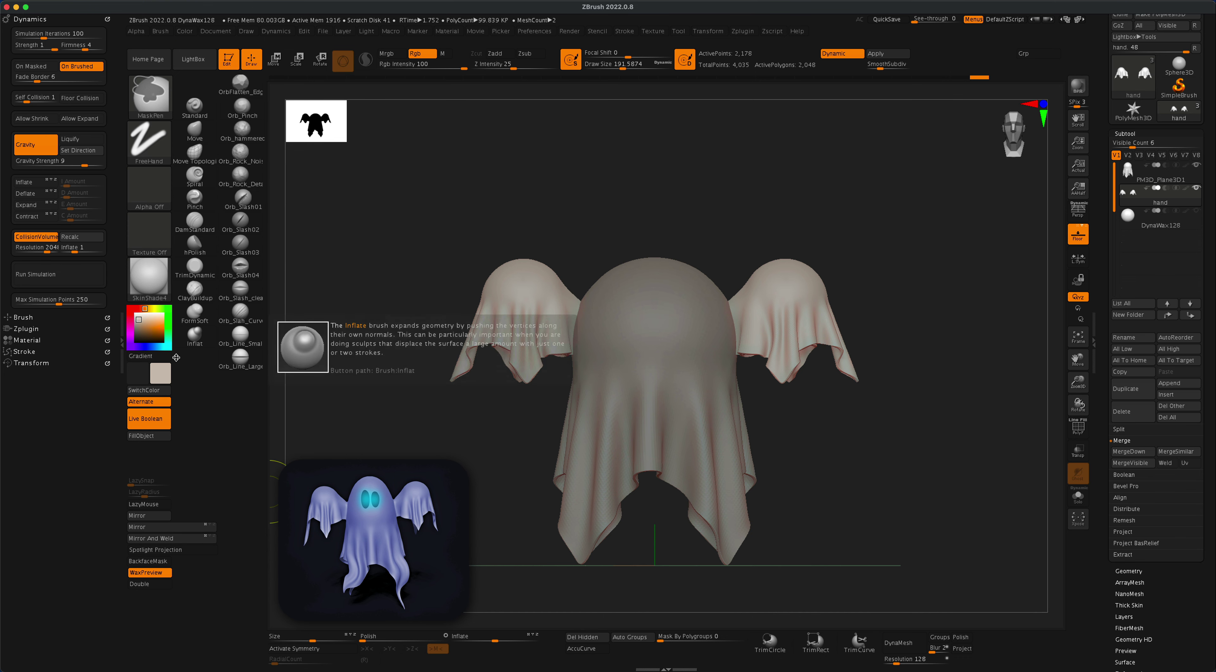
pyautogui.click(193, 541)
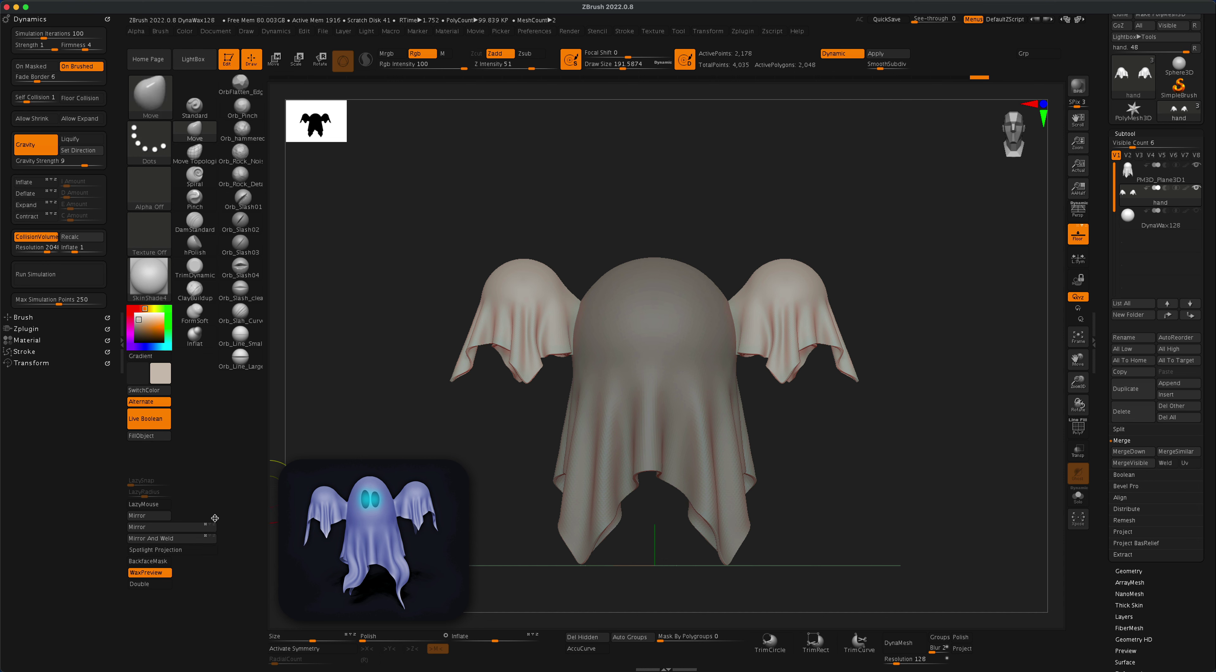
pyautogui.moveTo(880, 473); pyautogui.dragTo(903, 463)
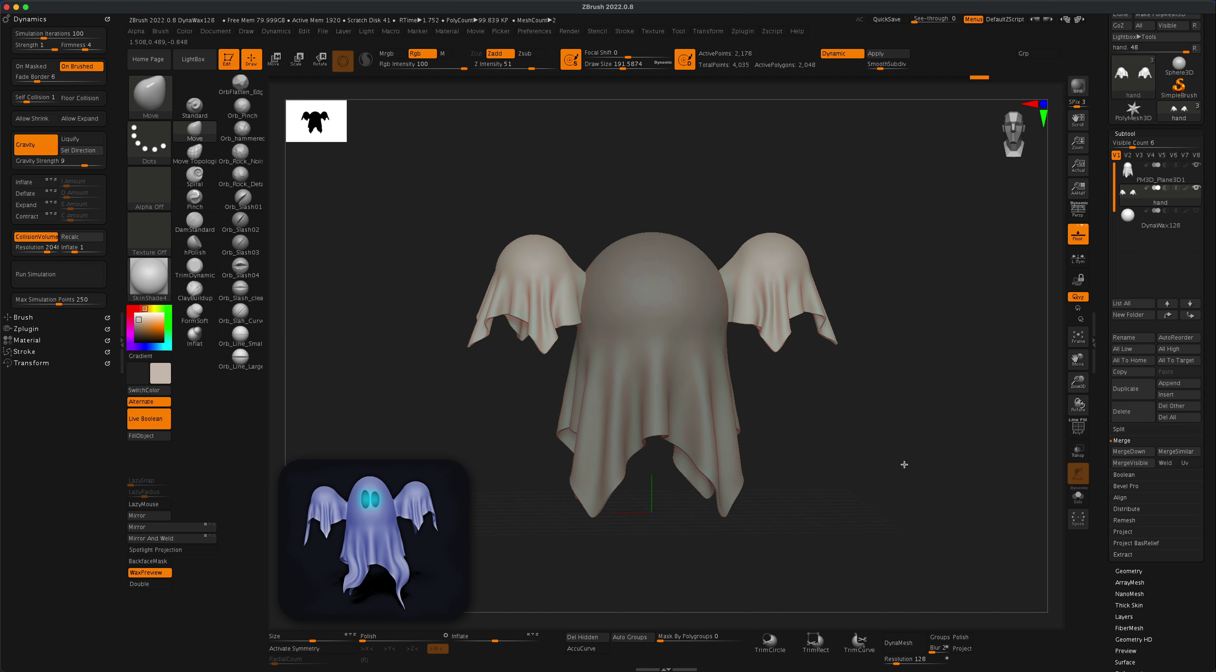
# Select the body subtool, enable X symmetry and pull the head's top upward using the Move brush at about 525 draw size.
pyautogui.click(1130, 168)
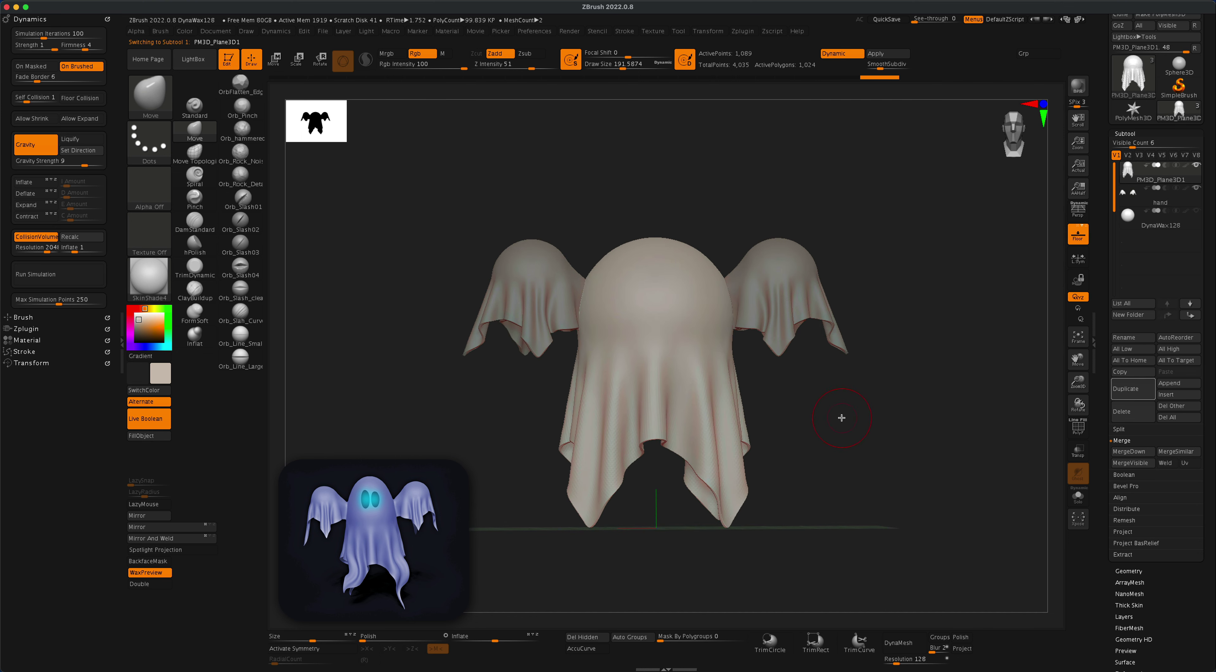
pyautogui.press('s')
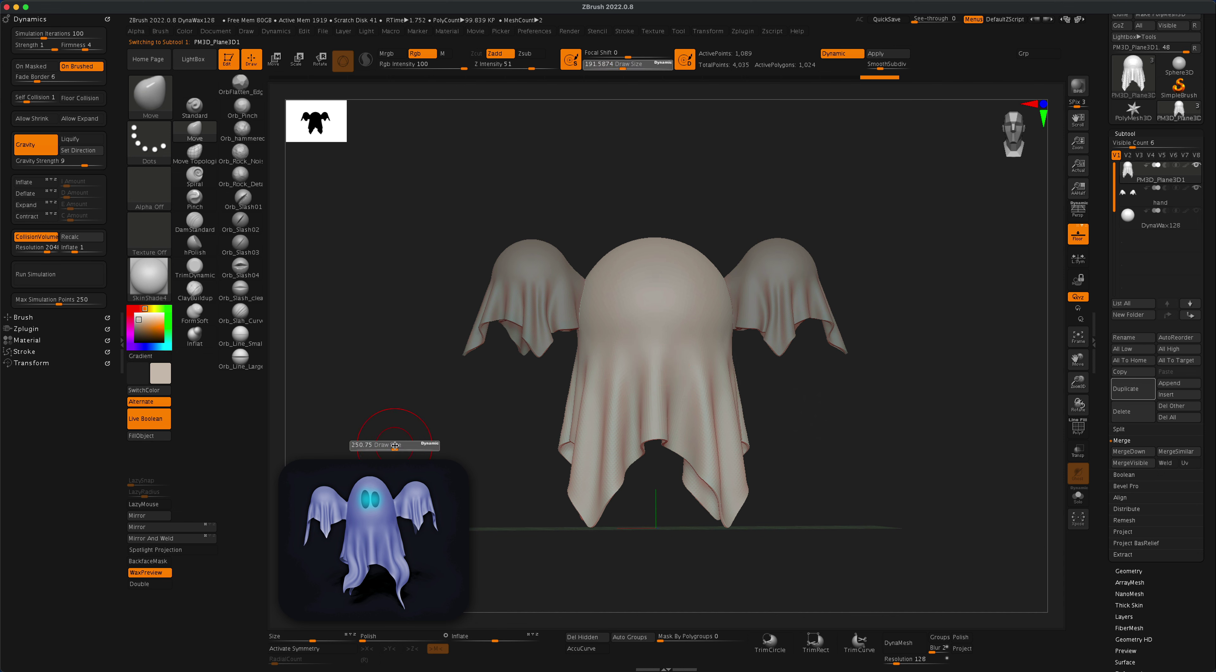
pyautogui.moveTo(407, 446); pyautogui.dragTo(413, 447)
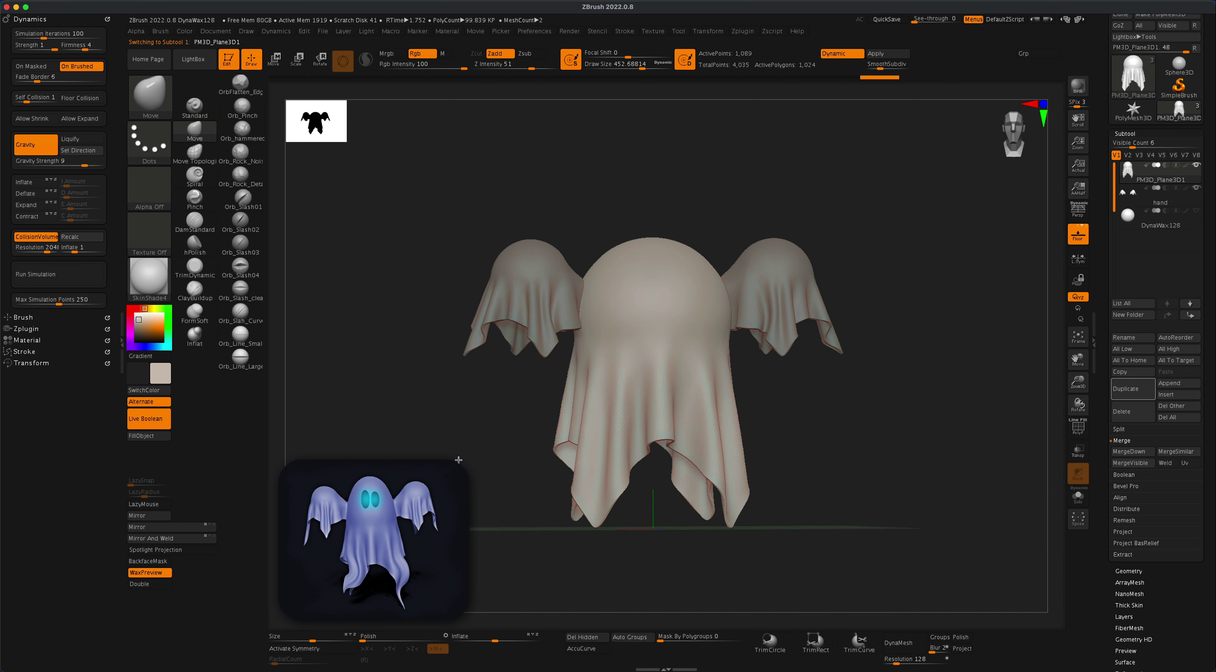
pyautogui.press('x')
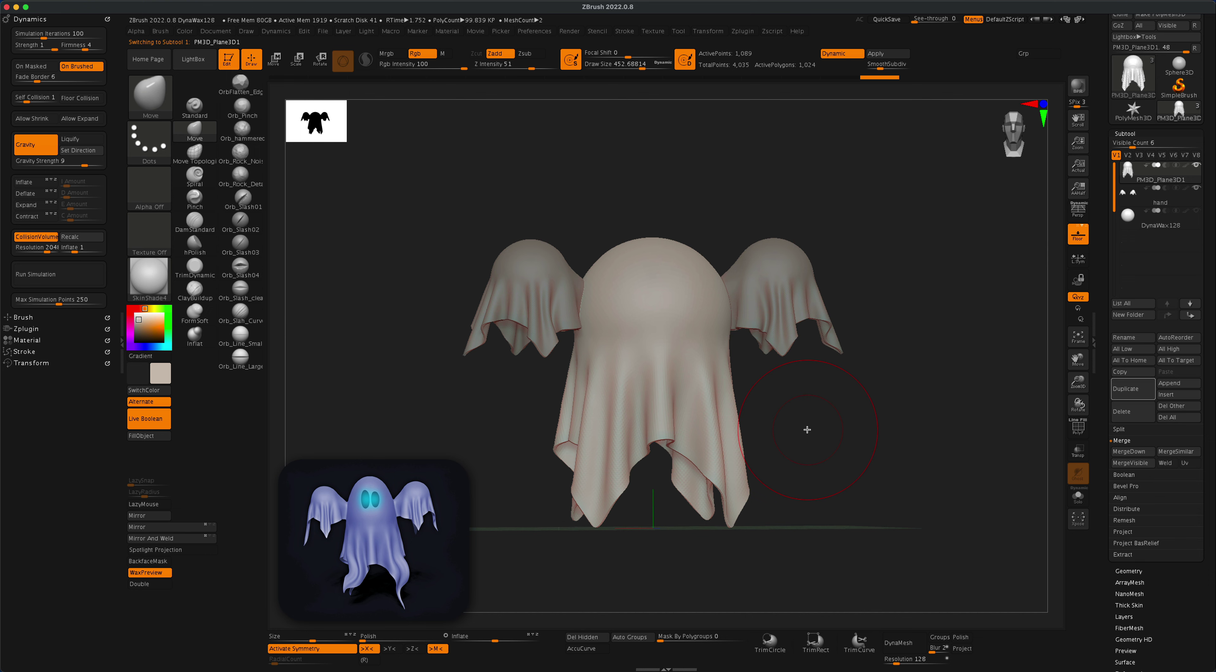
pyautogui.press('s')
pyautogui.moveTo(805, 427); pyautogui.dragTo(812, 427)
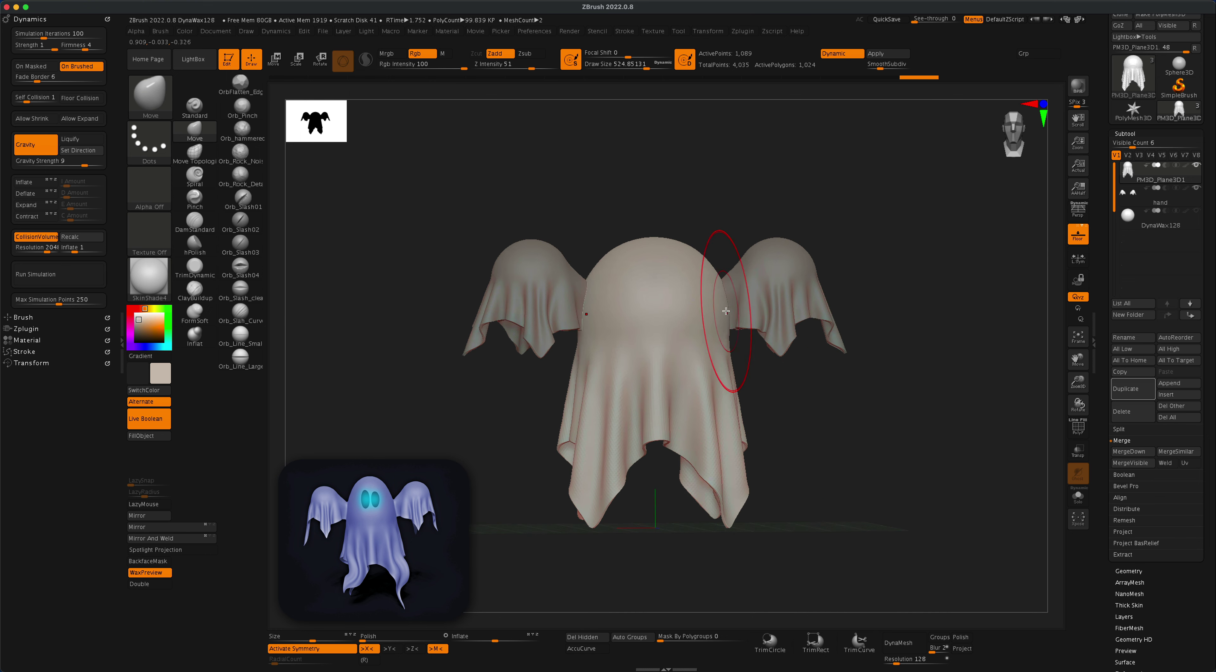
pyautogui.moveTo(674, 253); pyautogui.dragTo(670, 236)
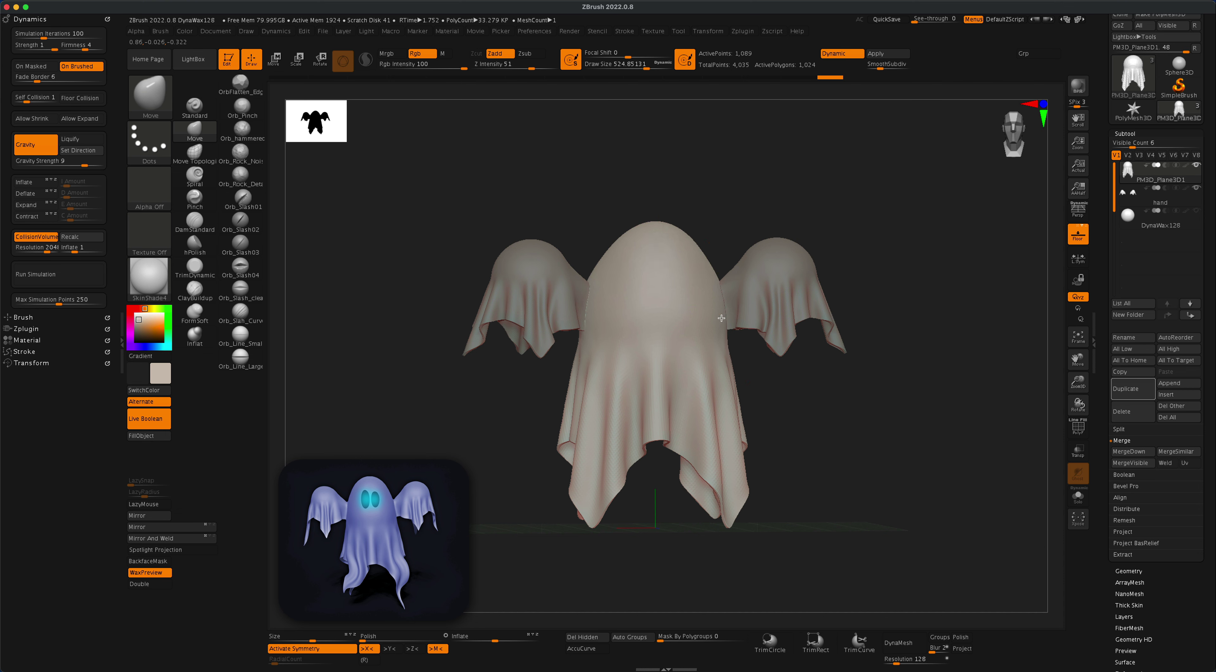
# Refine the ghost's head and body silhouette from the side, back and front with large symmetrical Move strokes.
pyautogui.moveTo(799, 396); pyautogui.dragTo(772, 398)
pyautogui.moveTo(918, 391); pyautogui.dragTo(879, 396)
pyautogui.moveTo(775, 237); pyautogui.dragTo(784, 228)
pyautogui.moveTo(902, 289); pyautogui.dragTo(889, 288)
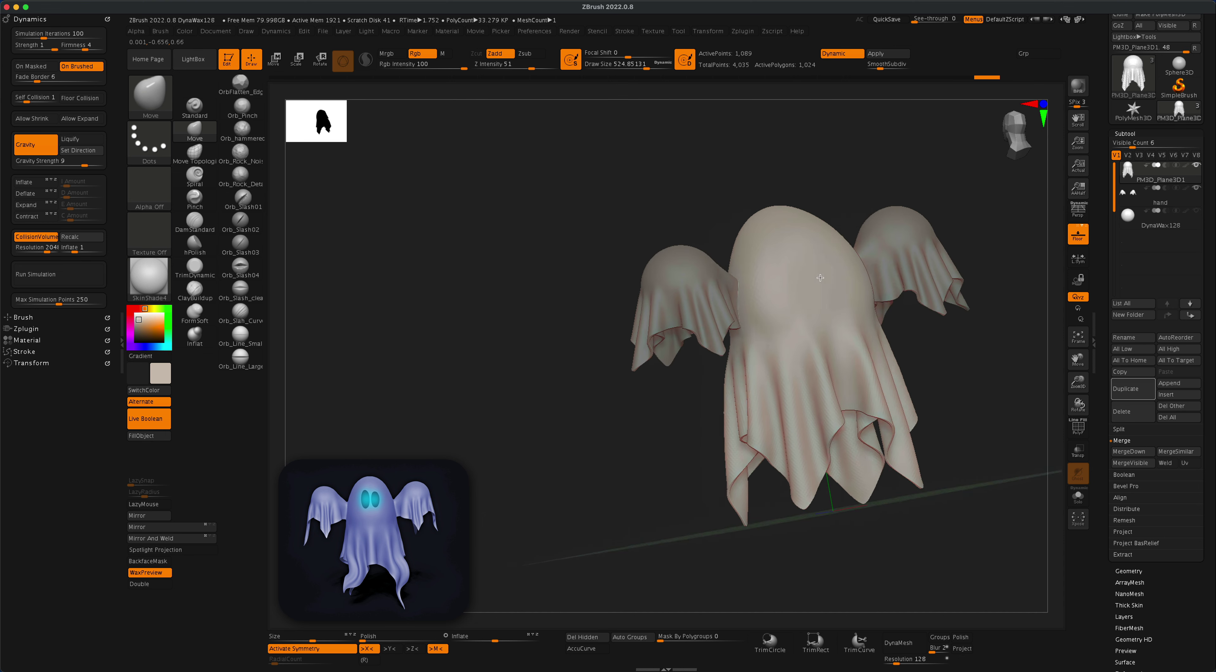
pyautogui.keyDown('shift'); pyautogui.moveTo(627, 429); pyautogui.dragTo(694, 419); pyautogui.keyUp('shift')
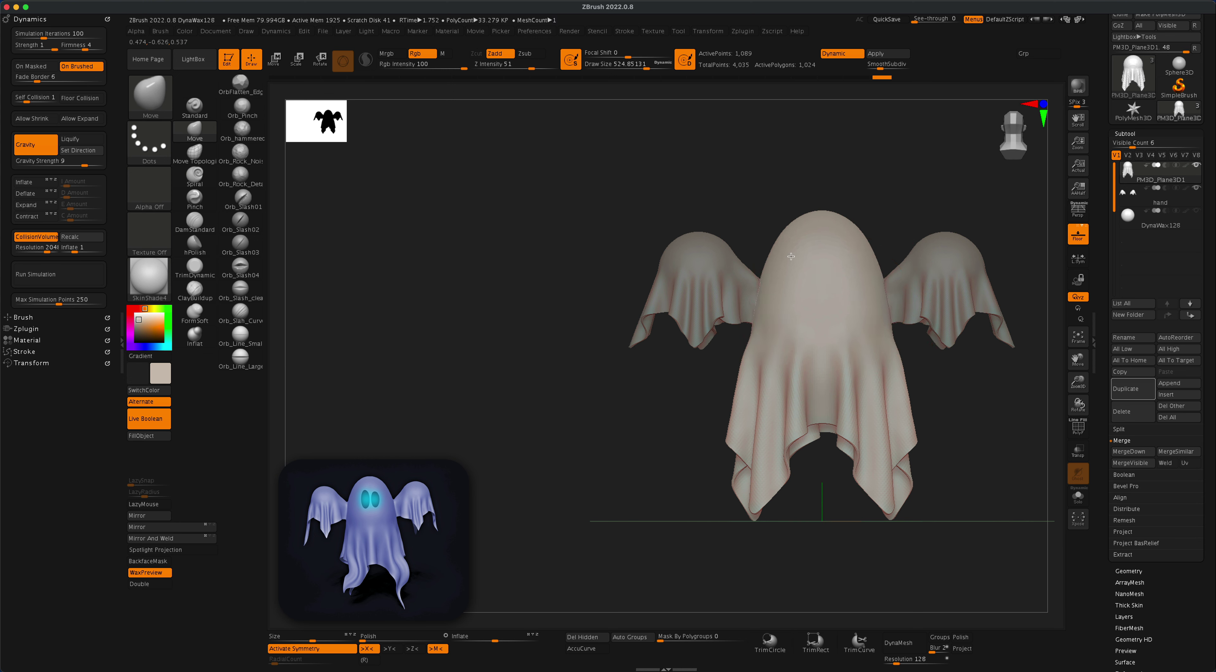
pyautogui.moveTo(734, 382); pyautogui.dragTo(741, 380)
pyautogui.moveTo(687, 480)
pyautogui.mouseDown()
pyautogui.moveTo(706, 510)
pyautogui.moveTo(752, 499)
pyautogui.mouseUp()
pyautogui.keyDown('alt'); pyautogui.moveTo(827, 483); pyautogui.dragTo(876, 496); pyautogui.keyUp('alt')
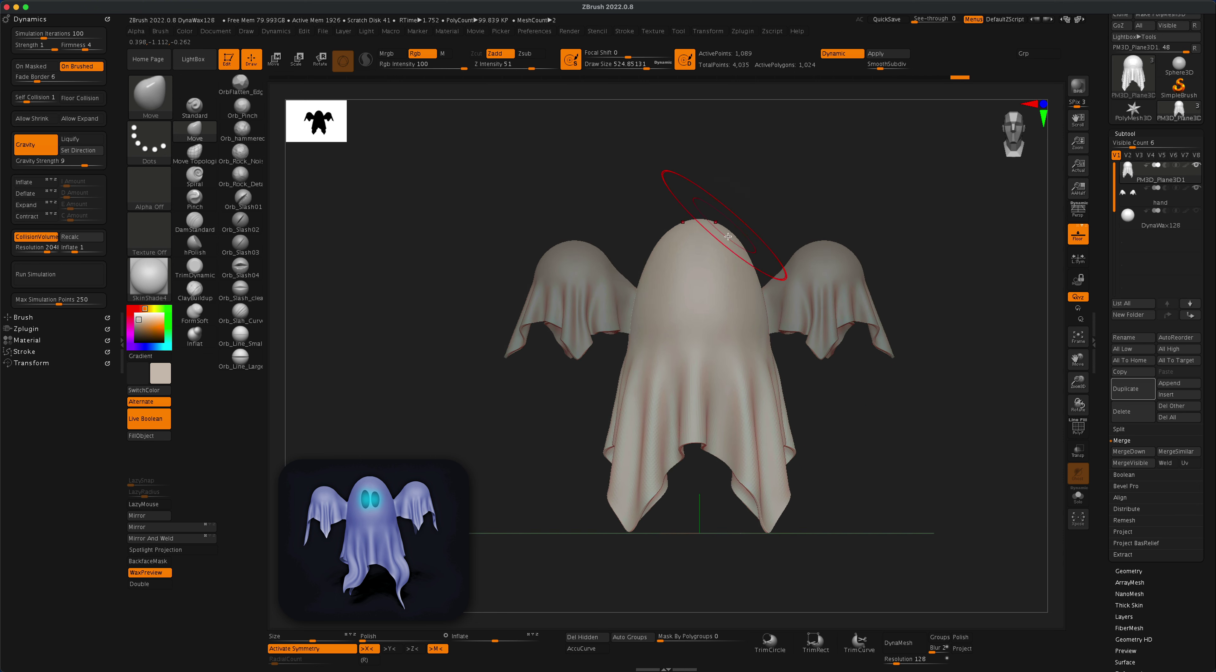
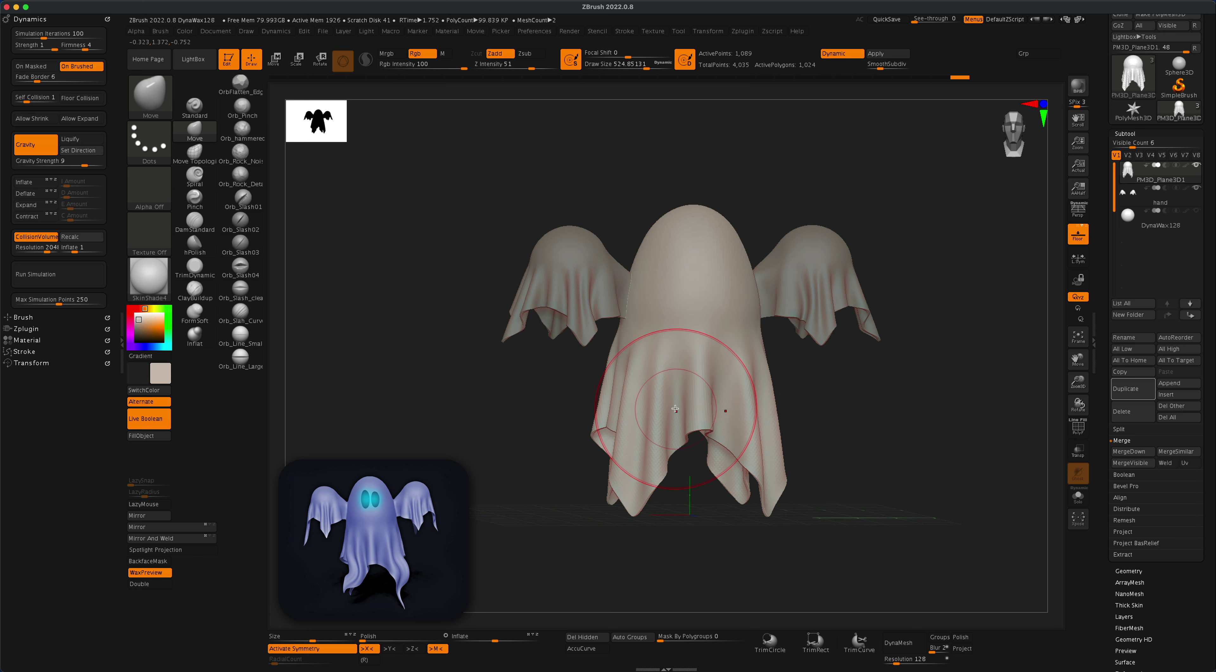
# Reduce the brush draw size to about 358 and apply Dynamic Subdiv to the body mesh.
pyautogui.click(1128, 572)
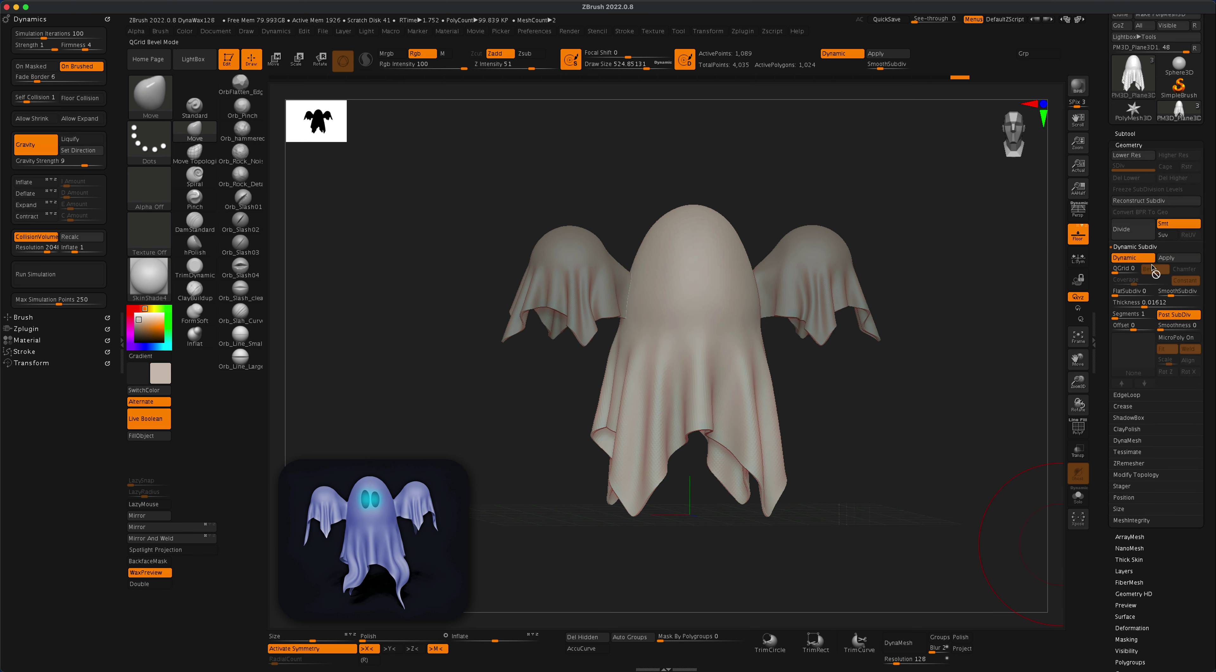
pyautogui.press('s')
pyautogui.moveTo(823, 385); pyautogui.dragTo(819, 384)
pyautogui.keyDown('alt'); pyautogui.moveTo(907, 380); pyautogui.dragTo(908, 385); pyautogui.keyUp('alt')
pyautogui.moveTo(876, 440); pyautogui.dragTo(882, 420)
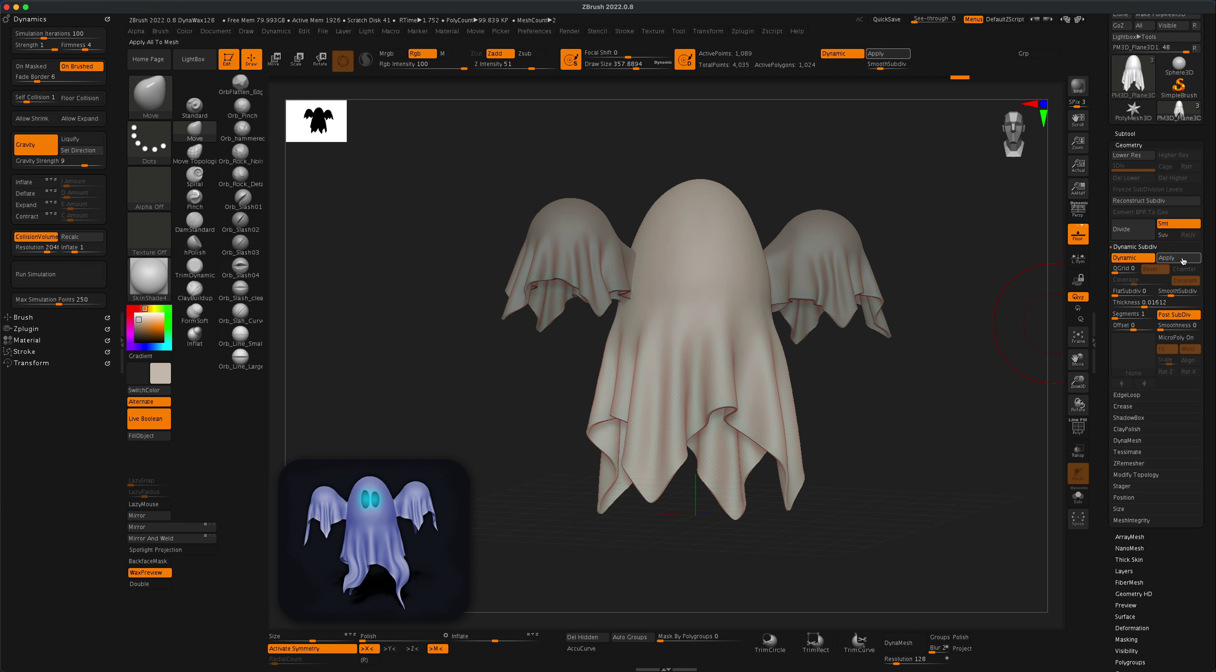
pyautogui.click(1182, 258)
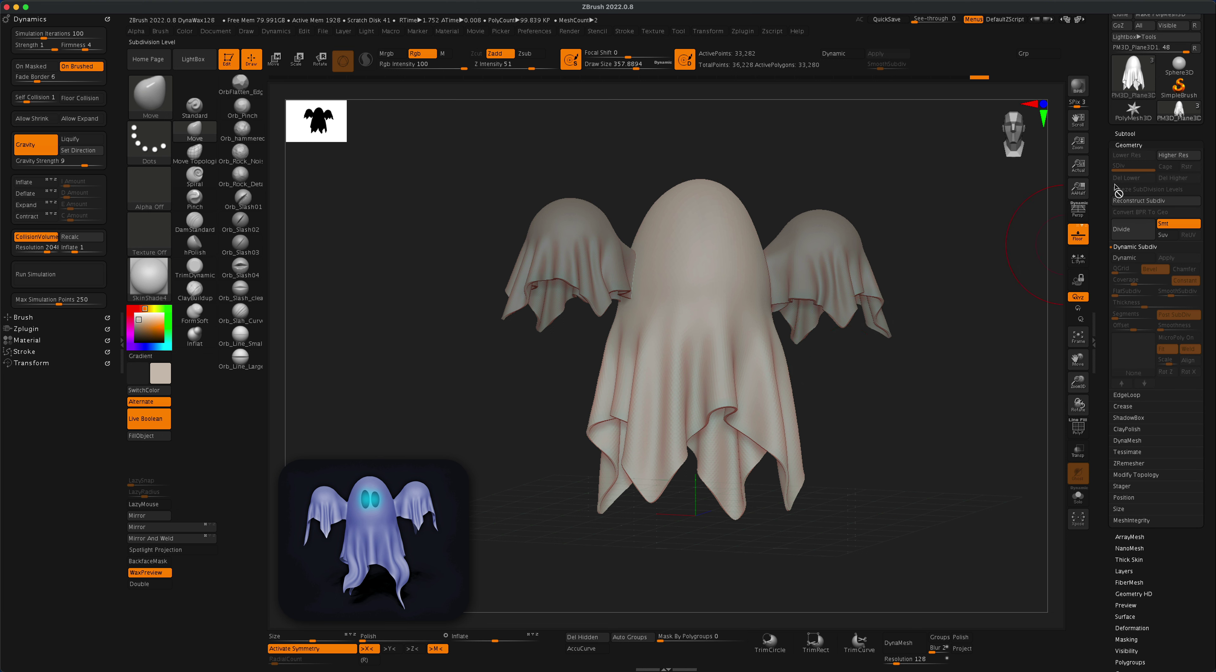
# Select the hand subtool and apply its Dynamic Subdiv to the mesh.
pyautogui.click(1129, 133)
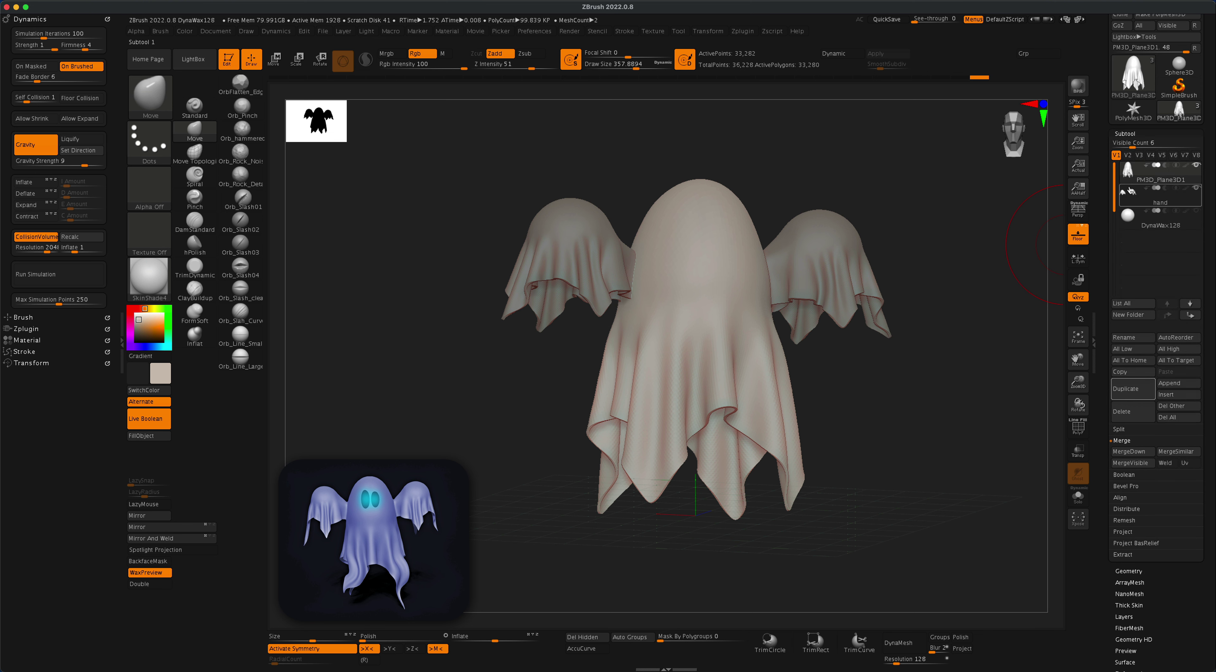
pyautogui.click(1189, 198)
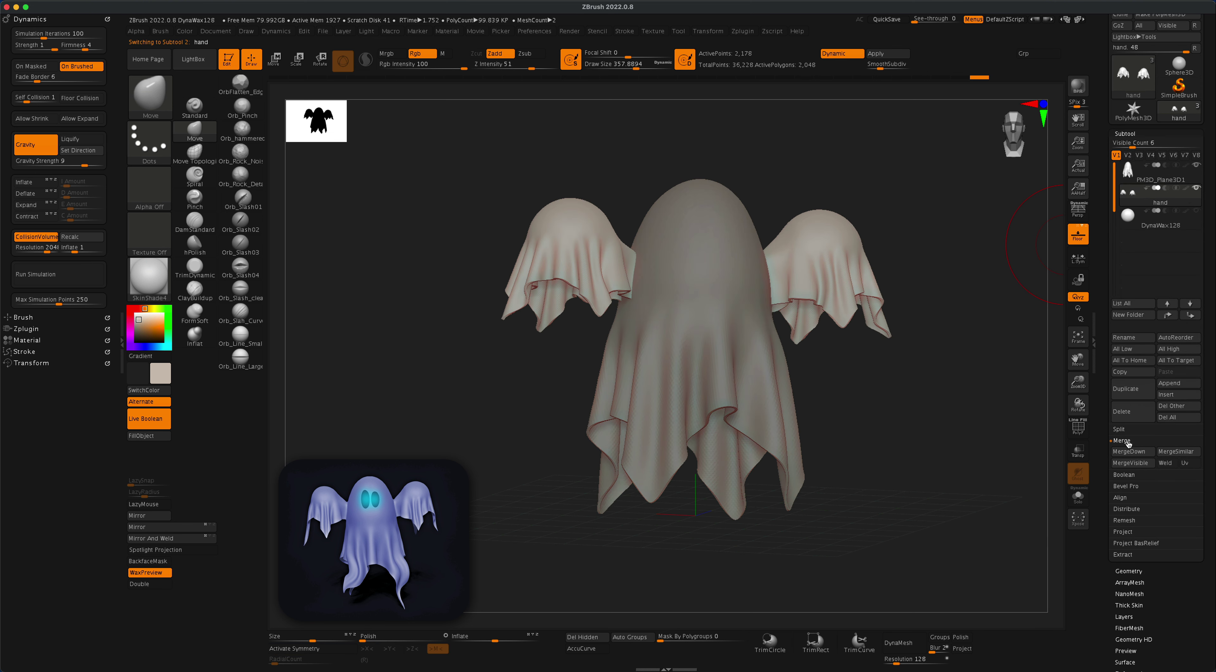
pyautogui.click(1133, 571)
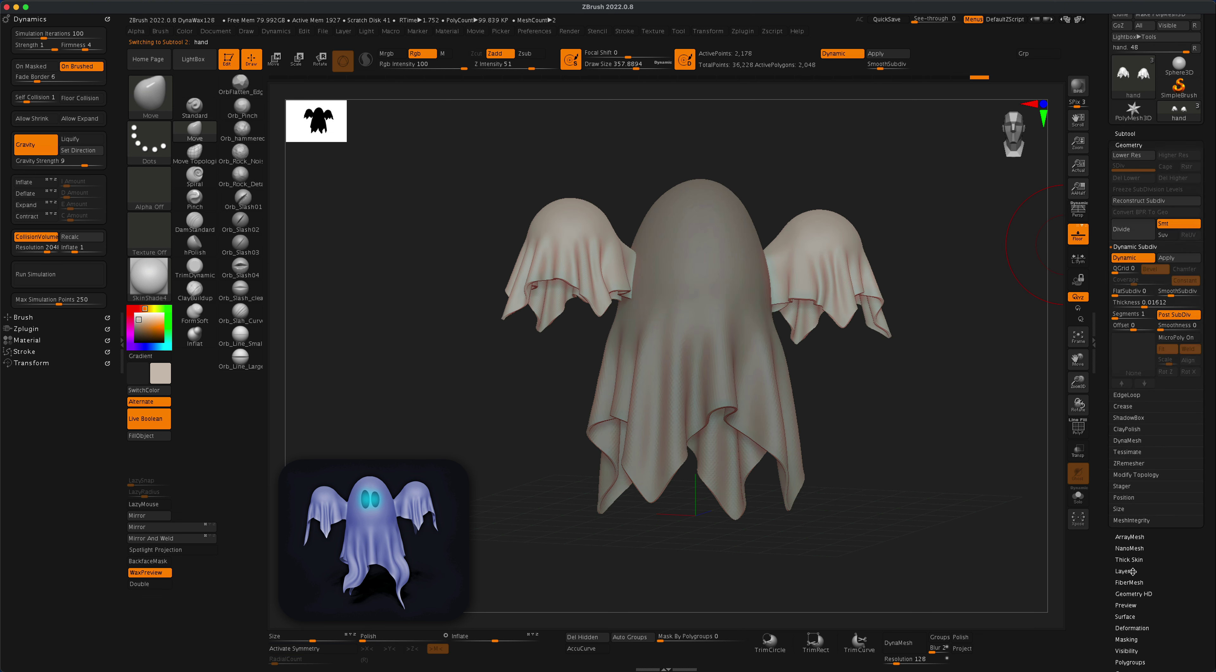
pyautogui.click(1177, 257)
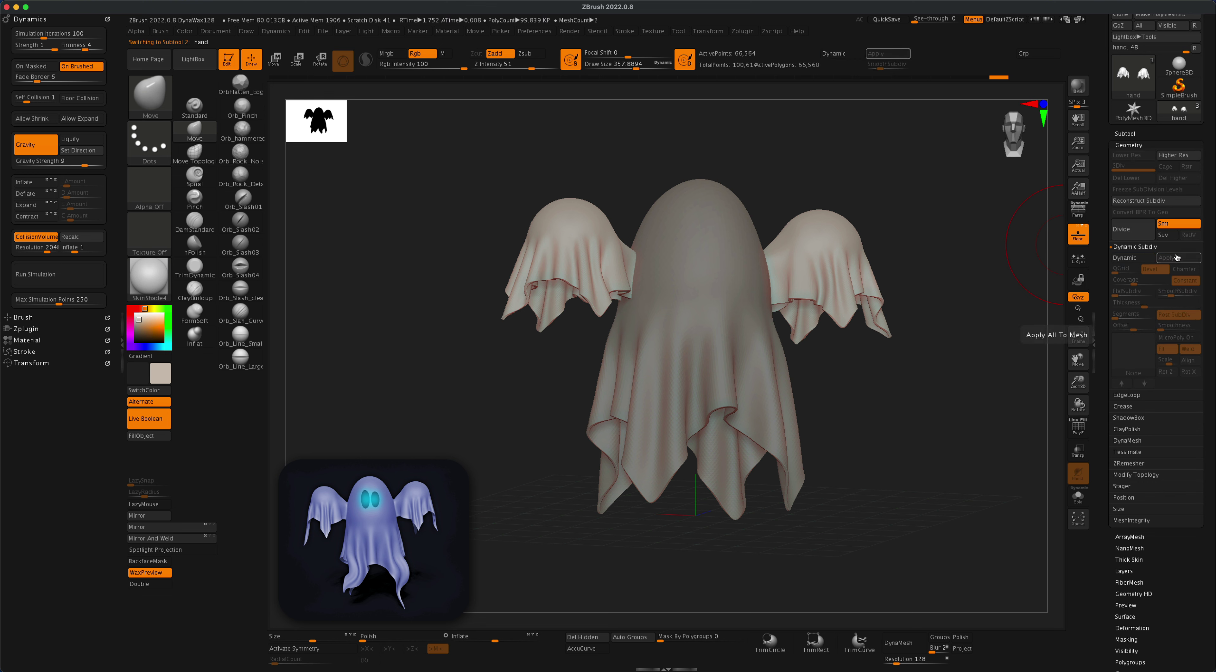
# Select the body subtool and merge it down with the hands subtool, accepting the non-undoable operation.
pyautogui.click(1120, 133)
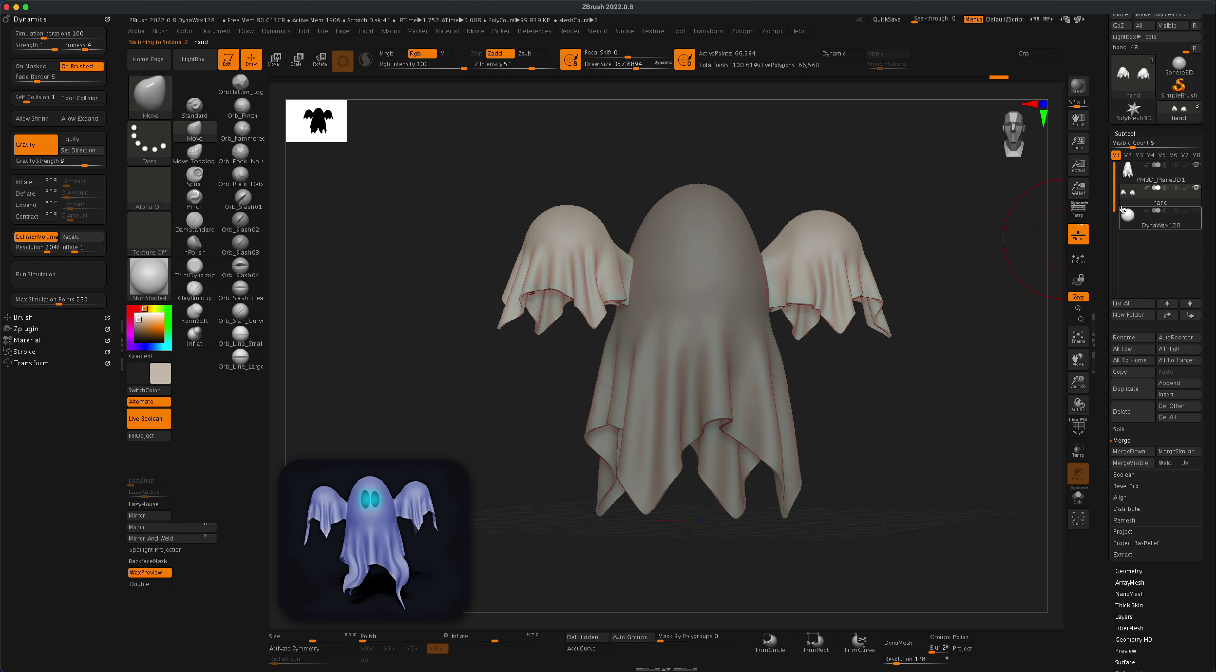
pyautogui.click(1142, 171)
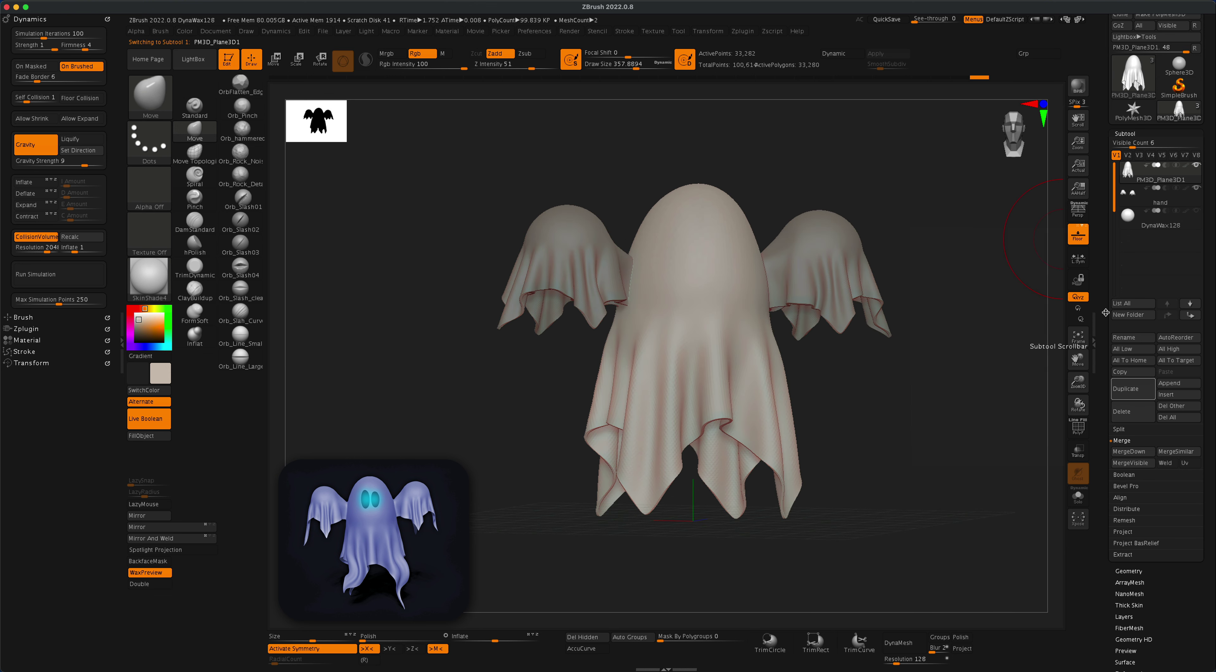
pyautogui.click(1144, 451)
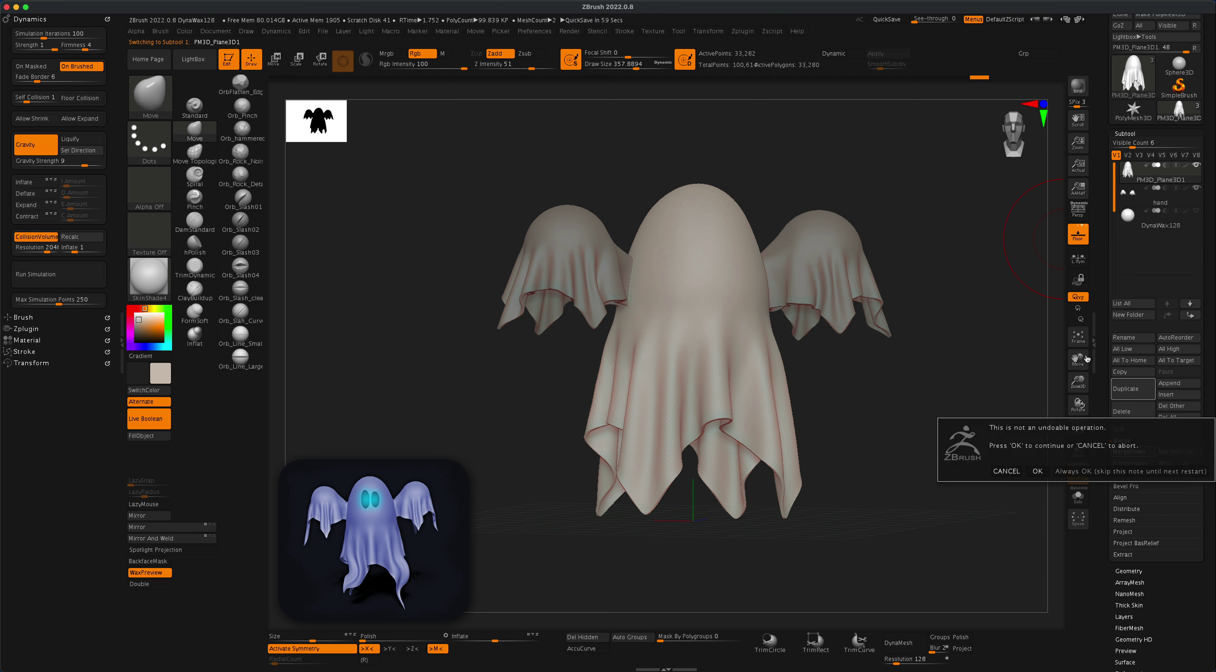
pyautogui.click(1037, 471)
pyautogui.moveTo(1139, 180)
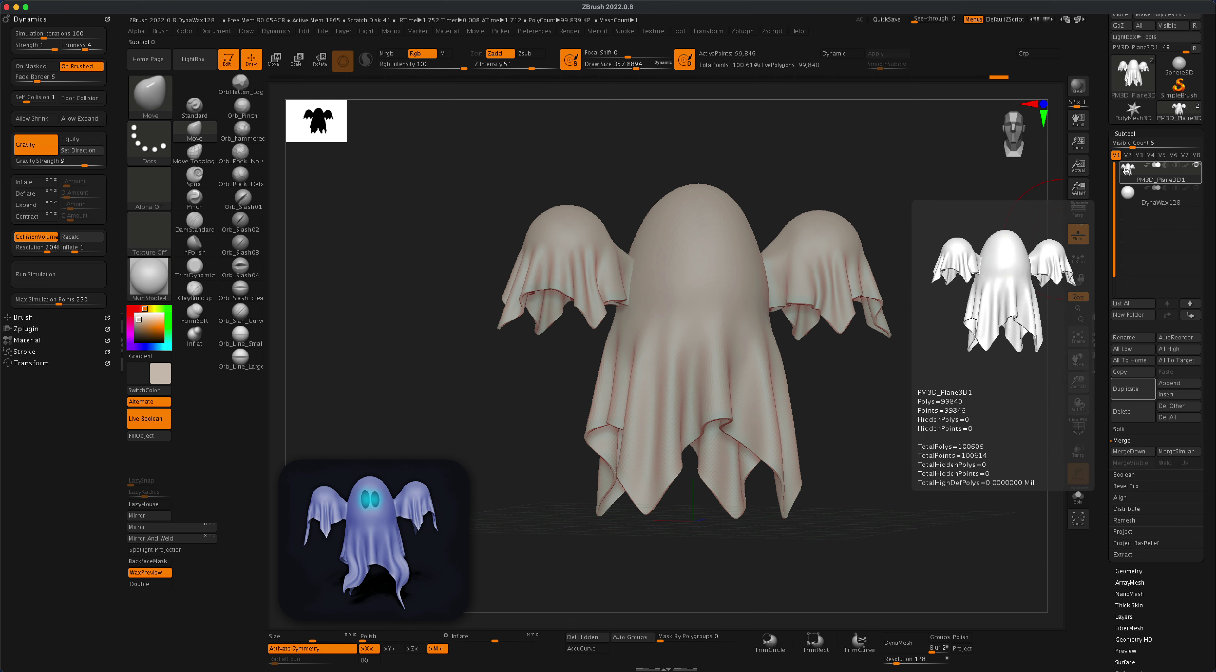
# Examine the merged ghost's hand joints, draped folds and hem edges from above, the front and below.
pyautogui.moveTo(959, 330)
pyautogui.mouseDown()
pyautogui.moveTo(931, 383)
pyautogui.moveTo(907, 375)
pyautogui.moveTo(923, 380)
pyautogui.moveTo(923, 398)
pyautogui.moveTo(886, 436)
pyautogui.moveTo(876, 469)
pyautogui.mouseUp()
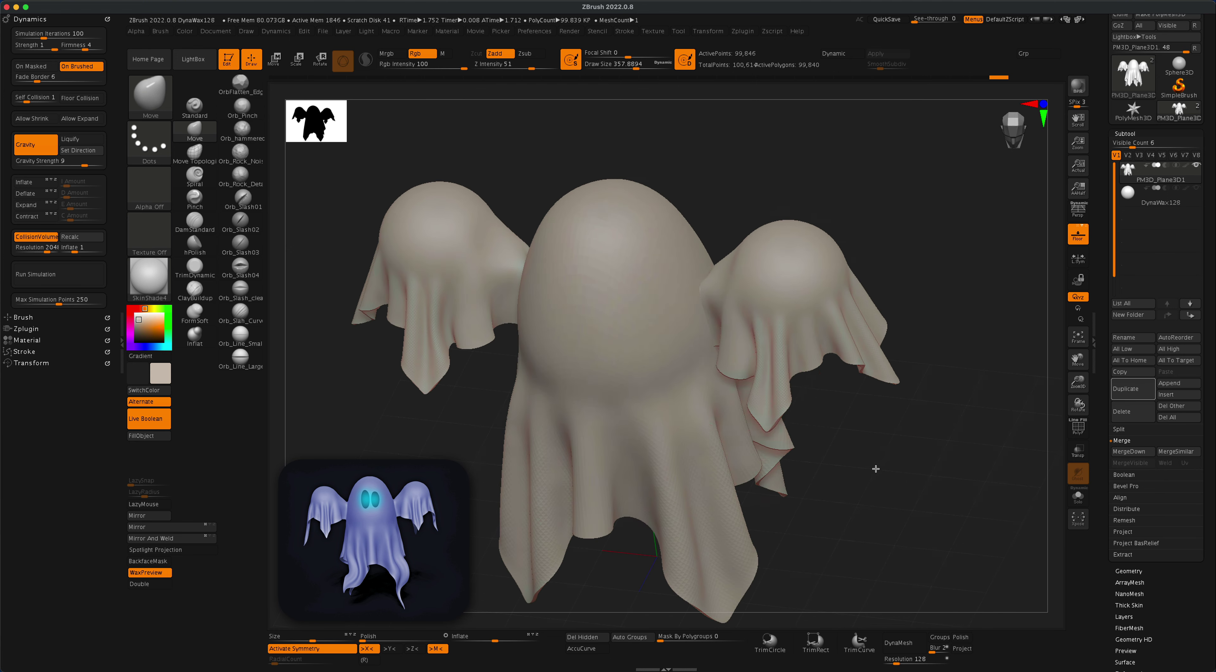
pyautogui.moveTo(797, 166); pyautogui.dragTo(797, 203)
pyautogui.moveTo(747, 163); pyautogui.dragTo(722, 145)
pyautogui.moveTo(789, 439); pyautogui.dragTo(870, 457)
pyautogui.scroll(-5, 819, 434)
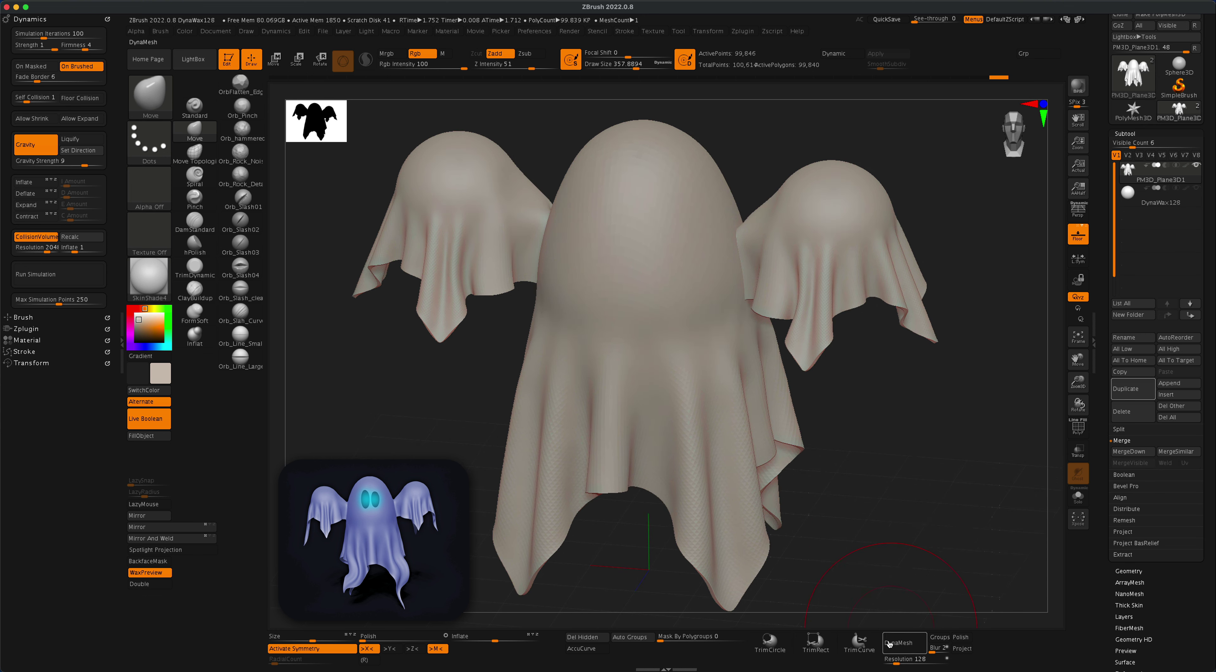
pyautogui.moveTo(895, 527); pyautogui.dragTo(895, 517)
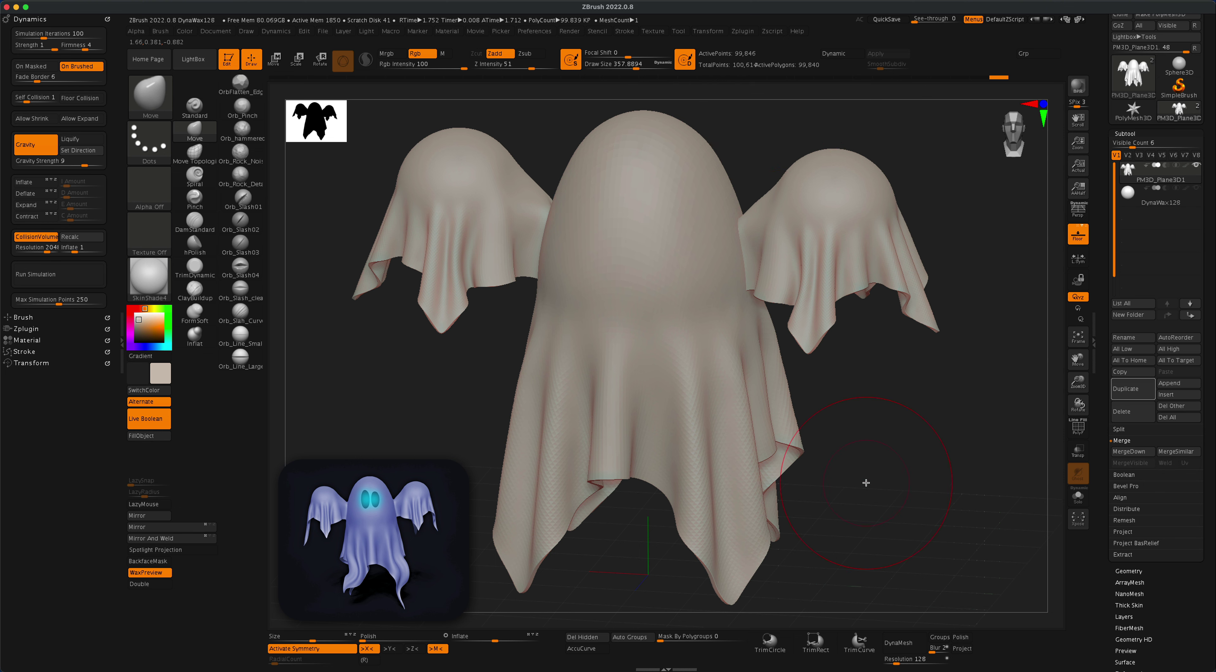
pyautogui.moveTo(872, 478); pyautogui.dragTo(871, 625)
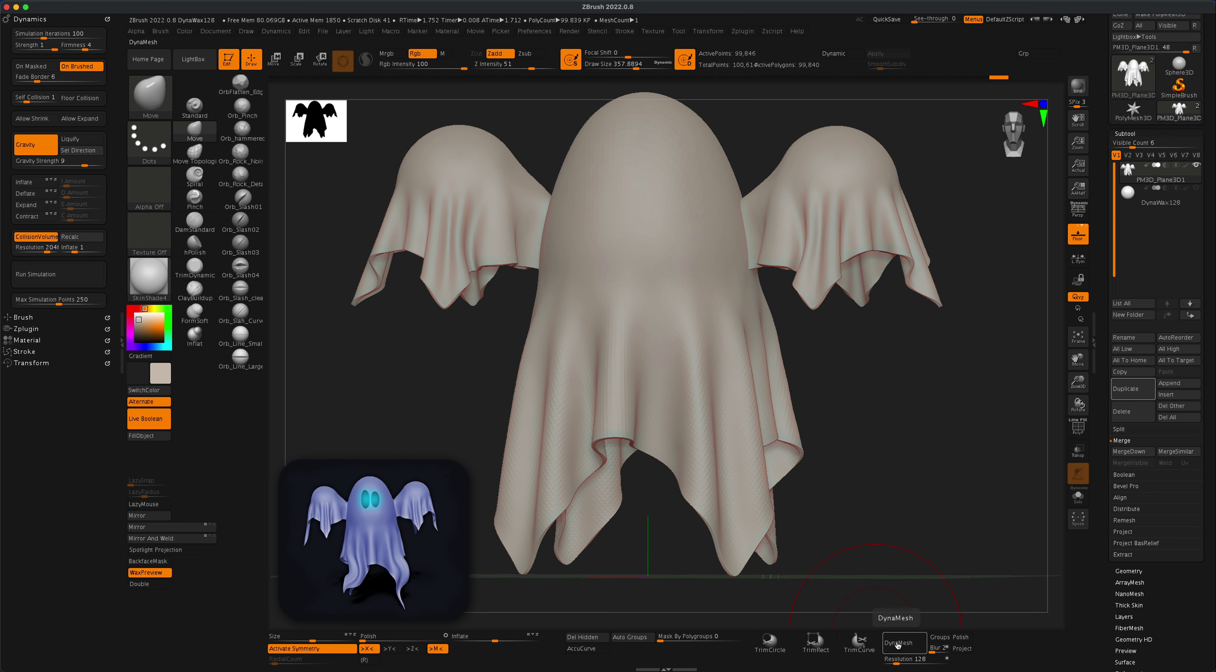
pyautogui.keyDown('alt'); pyautogui.moveTo(896, 488); pyautogui.dragTo(911, 442); pyautogui.keyUp('alt')
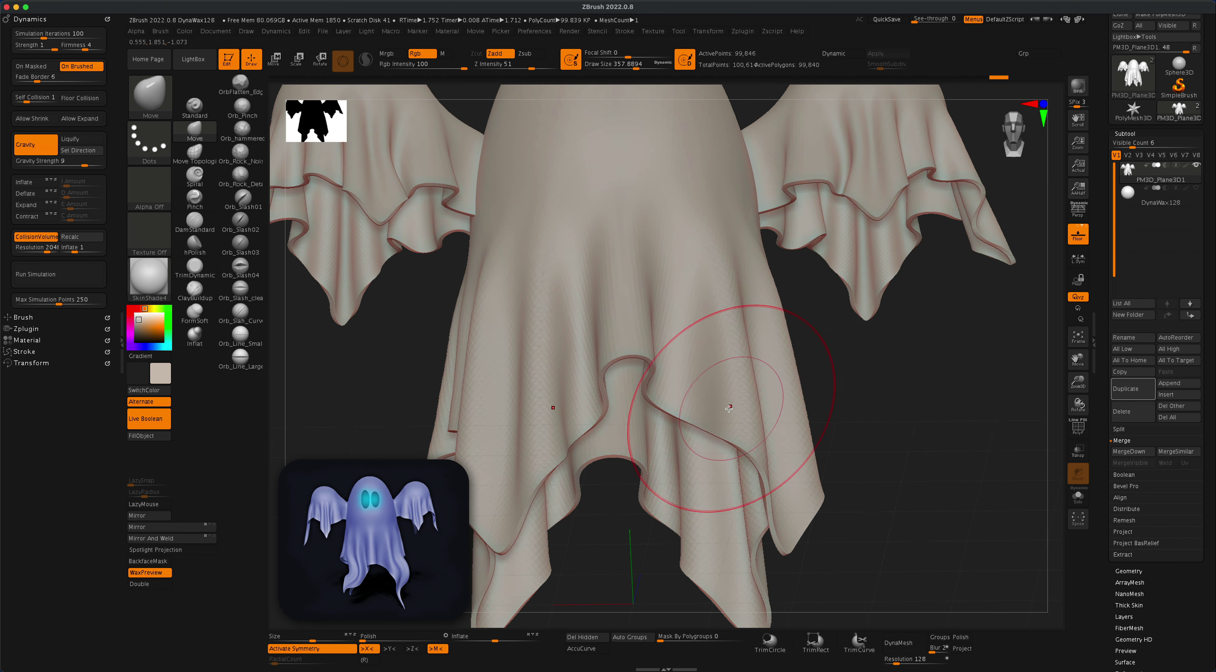
pyautogui.moveTo(927, 501); pyautogui.dragTo(945, 481)
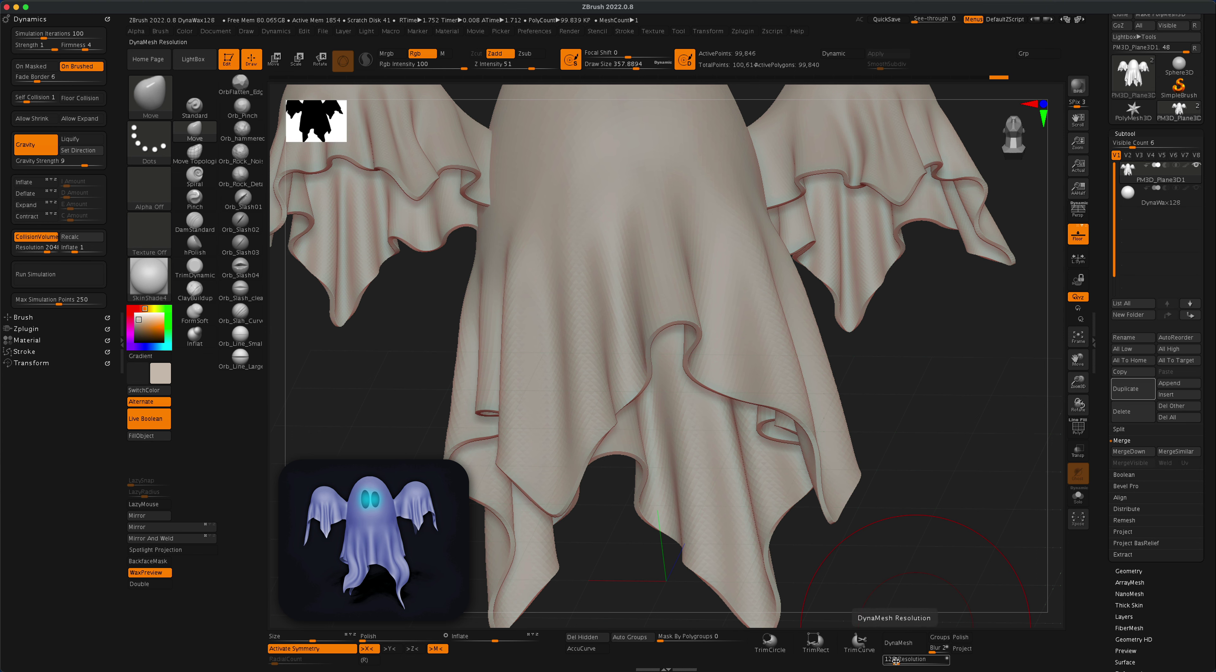
# Try DynaMesh on the merged ghost at resolution 128, inspect the hem edges up close and undo it.
pyautogui.click(901, 645)
pyautogui.moveTo(931, 380)
pyautogui.keyDown('alt'); pyautogui.mouseDown()
pyautogui.moveTo(934, 412)
pyautogui.moveTo(929, 391)
pyautogui.mouseUp(); pyautogui.keyUp('alt')
pyautogui.moveTo(868, 465)
pyautogui.mouseDown()
pyautogui.moveTo(881, 457)
pyautogui.moveTo(864, 474)
pyautogui.moveTo(877, 503)
pyautogui.mouseUp()
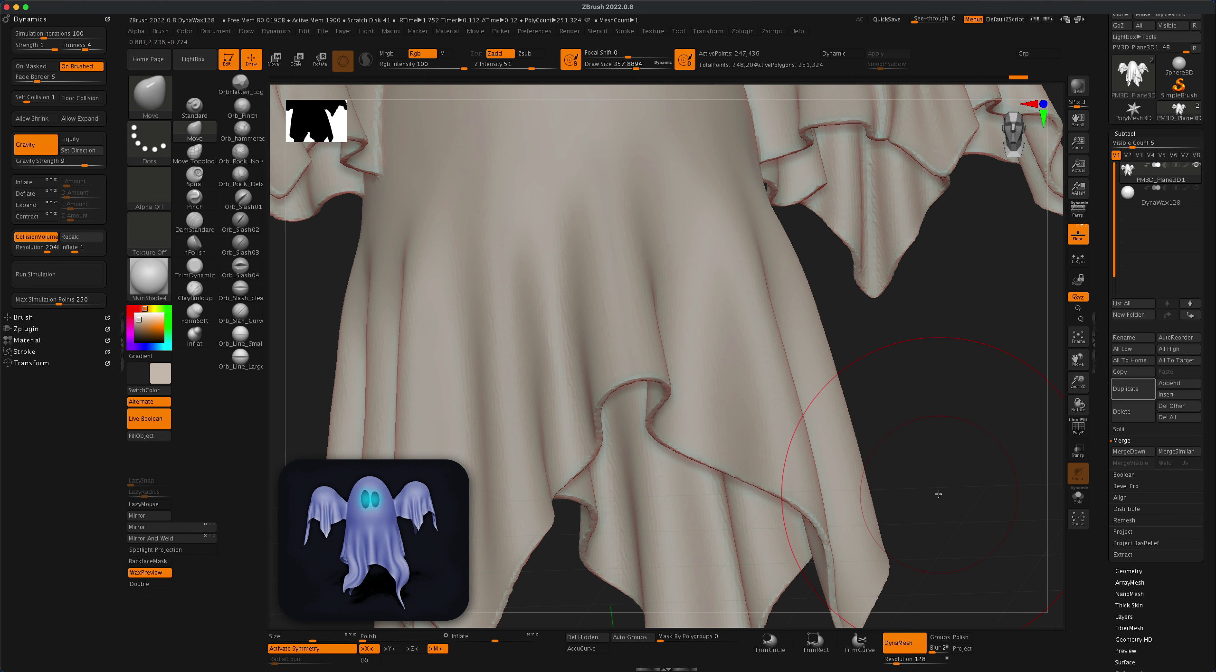
pyautogui.hotkey('ctrl', 'z')
# DynaMesh the merged ghost at resolution 504 and check the cloth edges from several angles.
pyautogui.moveTo(898, 664); pyautogui.dragTo(907, 665)
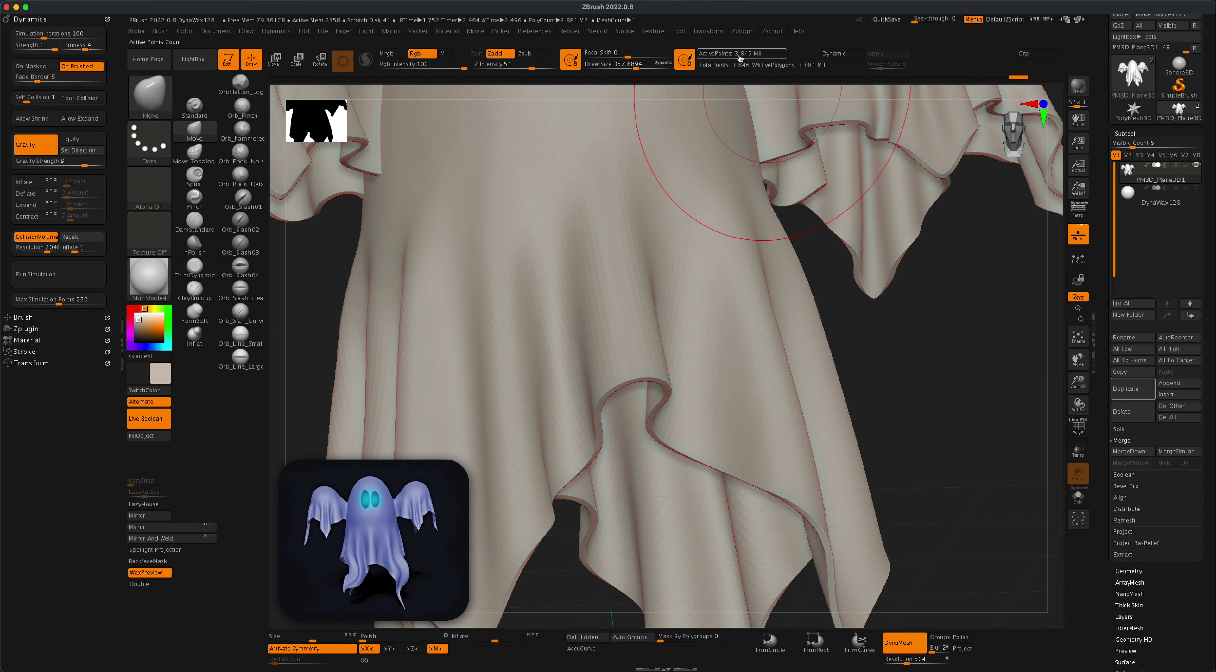
pyautogui.moveTo(920, 456); pyautogui.dragTo(896, 439)
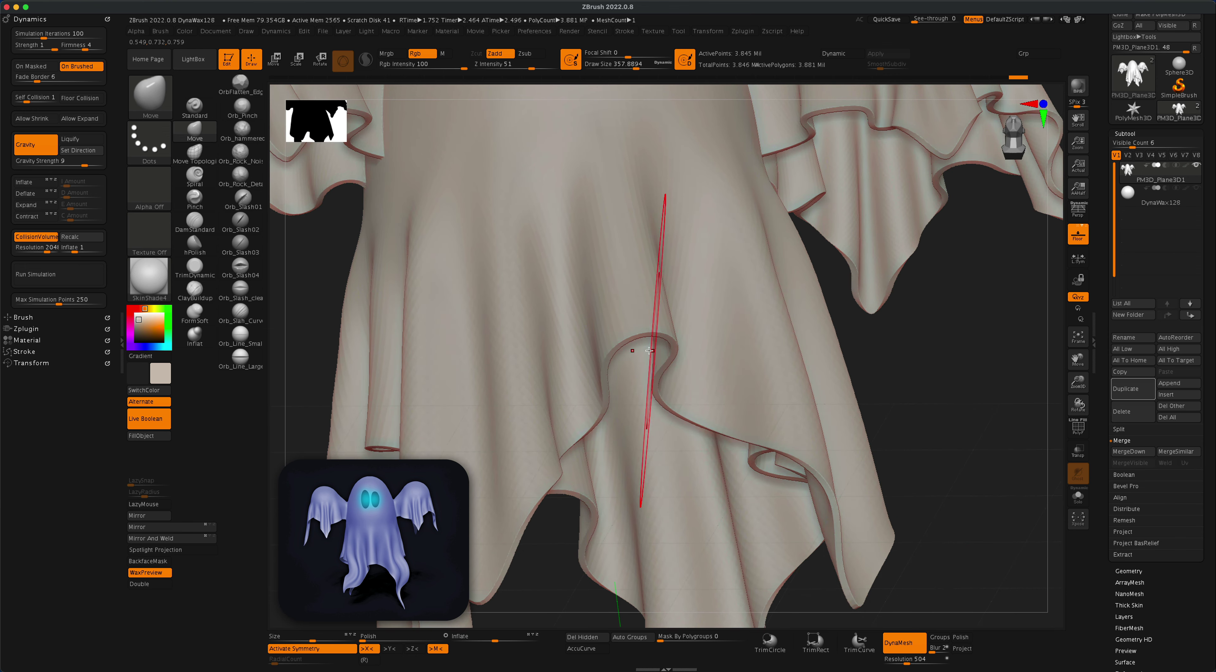
pyautogui.moveTo(649, 350); pyautogui.dragTo(906, 465)
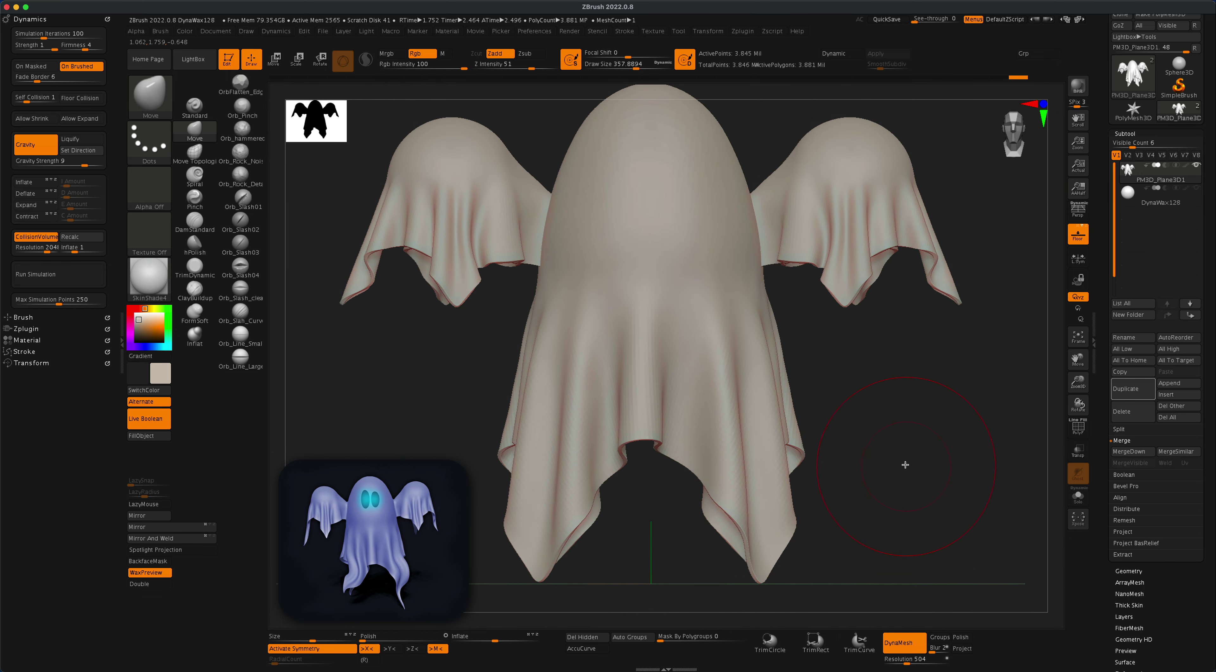
pyautogui.moveTo(885, 418)
pyautogui.mouseDown()
pyautogui.moveTo(914, 416)
pyautogui.moveTo(872, 407)
pyautogui.moveTo(897, 410)
pyautogui.mouseUp()
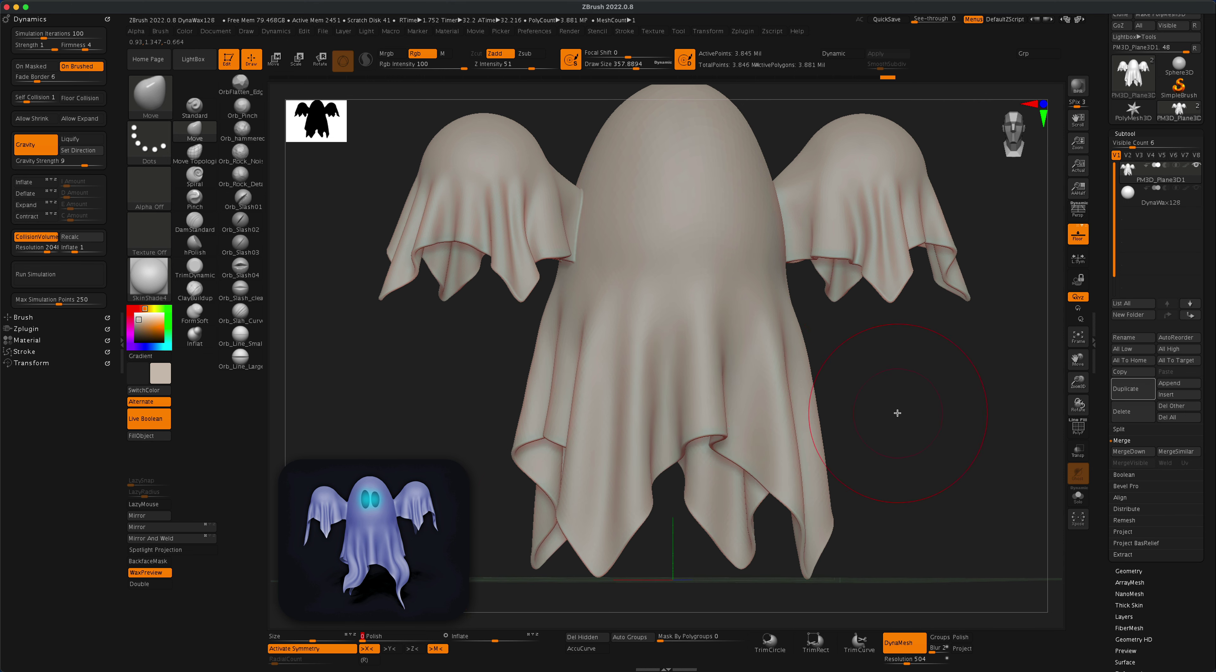
pyautogui.moveTo(896, 412); pyautogui.dragTo(904, 388)
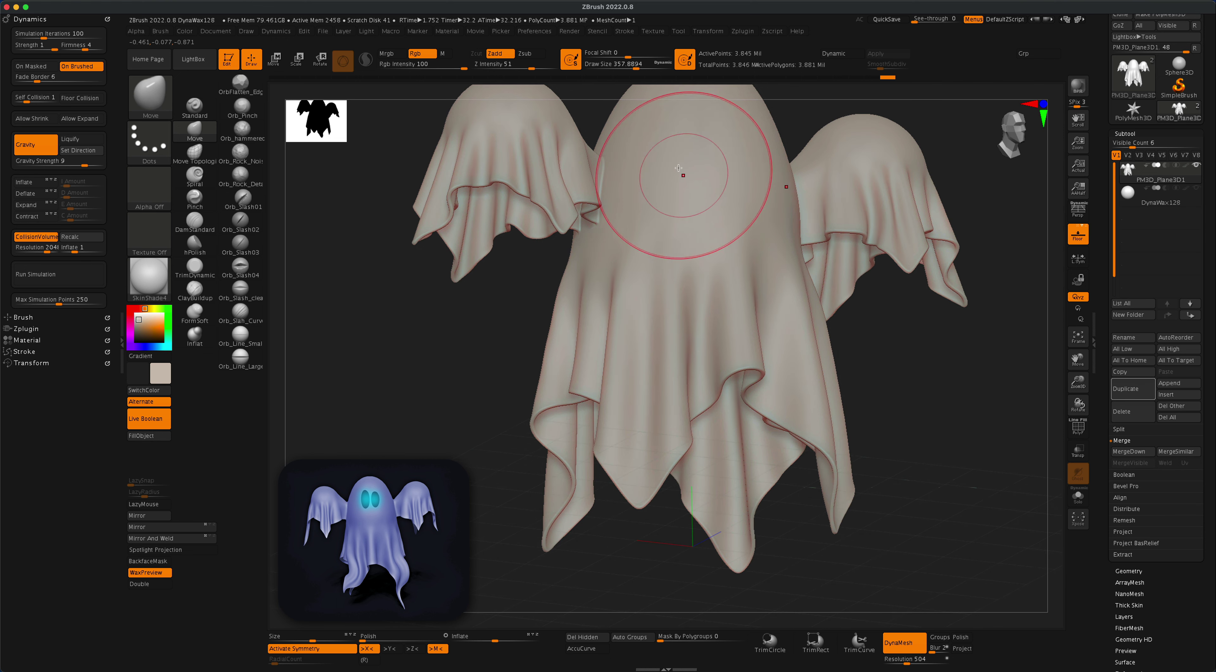
# Reduce the brush draw size to about 268 and smooth the front seams where the hands join the body.
pyautogui.moveTo(896, 336); pyautogui.dragTo(787, 331)
pyautogui.moveTo(858, 380); pyautogui.dragTo(844, 347)
pyautogui.moveTo(891, 414)
pyautogui.keyDown('alt'); pyautogui.mouseDown()
pyautogui.moveTo(902, 466)
pyautogui.moveTo(923, 437)
pyautogui.moveTo(915, 363)
pyautogui.moveTo(899, 453)
pyautogui.moveTo(884, 424)
pyautogui.moveTo(852, 436)
pyautogui.mouseUp(); pyautogui.keyUp('alt')
pyautogui.press('s')
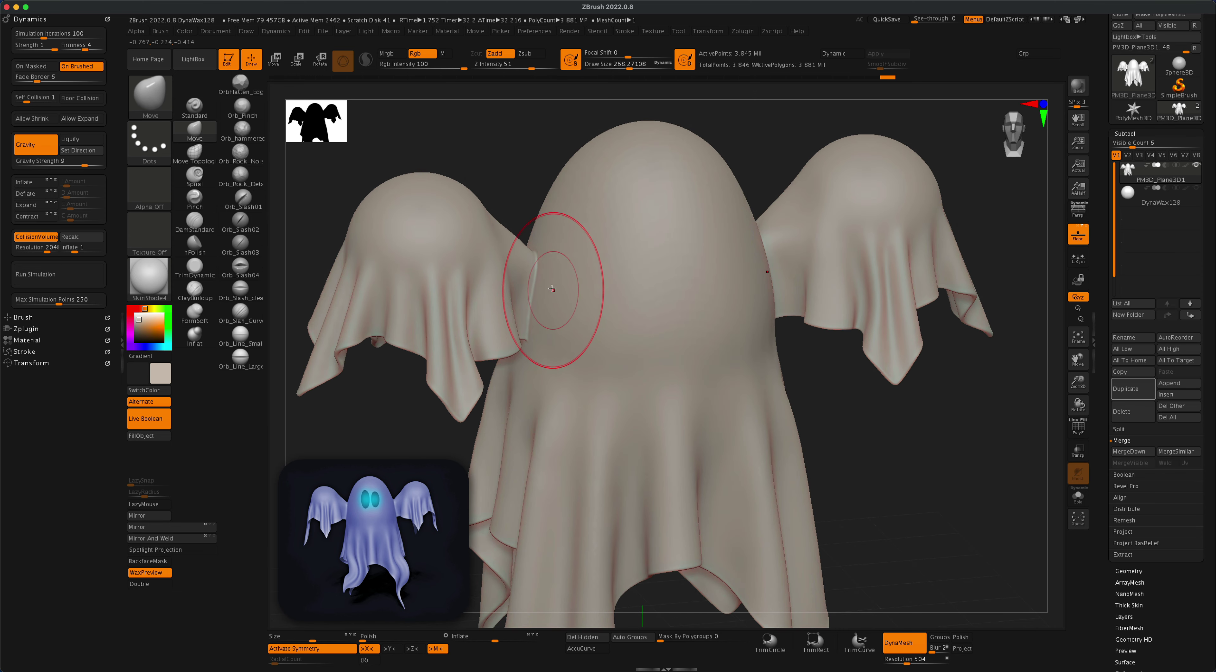
pyautogui.moveTo(544, 286)
pyautogui.keyDown('shift'); pyautogui.mouseDown()
pyautogui.moveTo(533, 292)
pyautogui.moveTo(539, 257)
pyautogui.moveTo(529, 305)
pyautogui.moveTo(526, 271)
pyautogui.moveTo(551, 260)
pyautogui.moveTo(532, 283)
pyautogui.moveTo(535, 255)
pyautogui.mouseUp(); pyautogui.keyUp('shift')
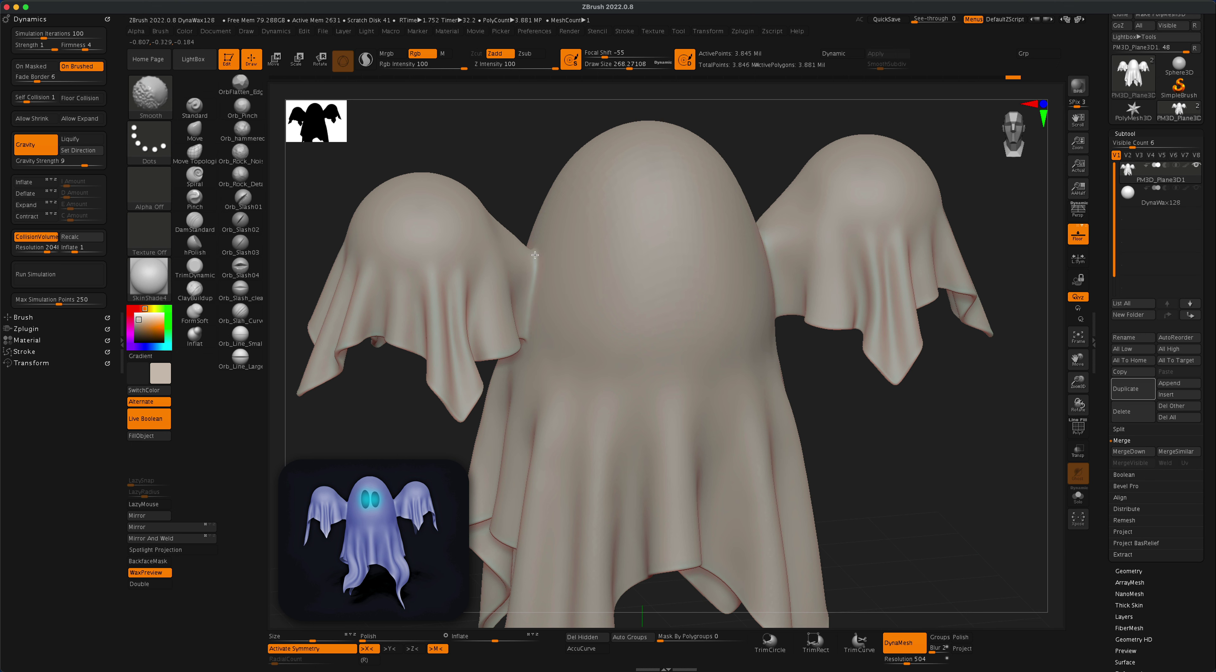
# Smooth the upper and surrounding creases between the hands and body with repeated Smooth strokes from other angles.
pyautogui.moveTo(530, 168)
pyautogui.mouseDown()
pyautogui.moveTo(542, 270)
pyautogui.moveTo(520, 247)
pyautogui.mouseUp()
pyautogui.moveTo(680, 446)
pyautogui.mouseDown()
pyautogui.moveTo(562, 312)
pyautogui.moveTo(515, 233)
pyautogui.moveTo(528, 256)
pyautogui.mouseUp()
pyautogui.moveTo(564, 372); pyautogui.dragTo(570, 345)
pyautogui.keyDown('shift'); pyautogui.moveTo(542, 274); pyautogui.dragTo(536, 261); pyautogui.keyUp('shift')
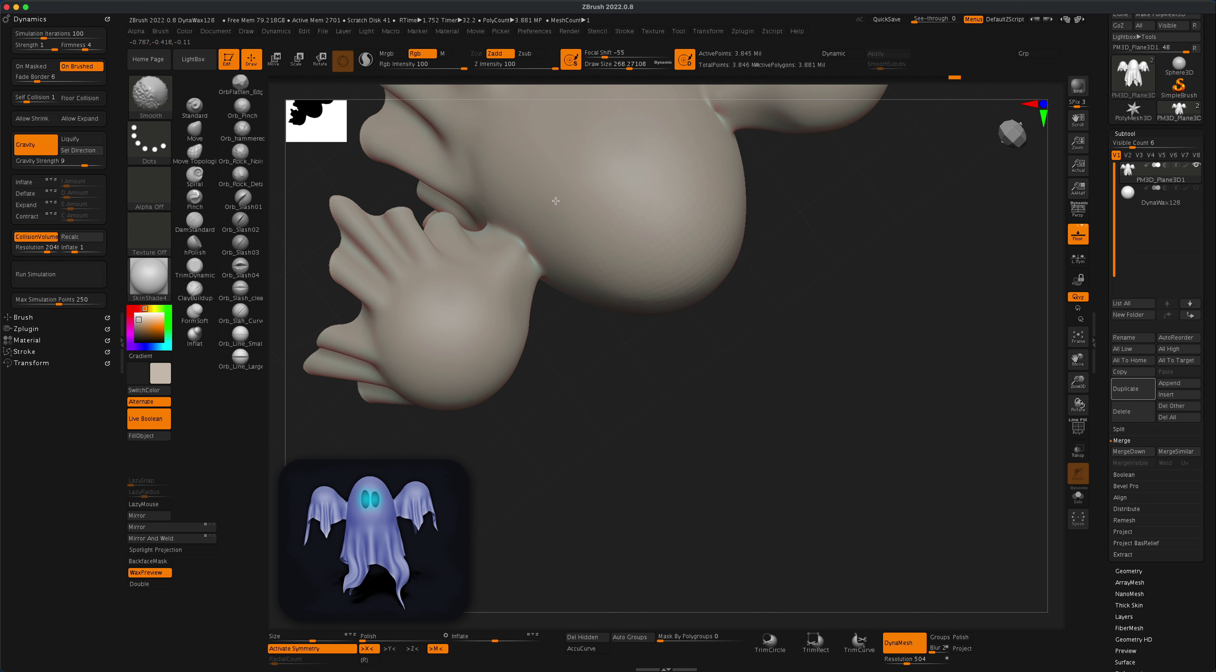
pyautogui.keyDown('shift'); pyautogui.moveTo(558, 235); pyautogui.dragTo(519, 270); pyautogui.keyUp('shift')
pyautogui.moveTo(532, 226)
pyautogui.keyDown('shift'); pyautogui.mouseDown()
pyautogui.moveTo(515, 249)
pyautogui.moveTo(523, 231)
pyautogui.mouseUp(); pyautogui.keyUp('shift')
pyautogui.moveTo(609, 352)
pyautogui.keyDown('alt'); pyautogui.mouseDown()
pyautogui.moveTo(630, 391)
pyautogui.moveTo(643, 392)
pyautogui.moveTo(619, 370)
pyautogui.mouseUp(); pyautogui.keyUp('alt')
pyautogui.moveTo(543, 283)
pyautogui.keyDown('shift'); pyautogui.mouseDown()
pyautogui.moveTo(522, 239)
pyautogui.moveTo(500, 257)
pyautogui.moveTo(530, 262)
pyautogui.mouseUp(); pyautogui.keyUp('shift')
pyautogui.moveTo(575, 445); pyautogui.dragTo(556, 417)
pyautogui.moveTo(528, 249)
pyautogui.keyDown('shift'); pyautogui.mouseDown()
pyautogui.moveTo(520, 269)
pyautogui.moveTo(539, 278)
pyautogui.mouseUp(); pyautogui.keyUp('shift')
pyautogui.moveTo(947, 494)
pyautogui.mouseDown()
pyautogui.moveTo(950, 445)
pyautogui.moveTo(987, 420)
pyautogui.moveTo(936, 383)
pyautogui.moveTo(915, 420)
pyautogui.moveTo(841, 435)
pyautogui.moveTo(896, 434)
pyautogui.moveTo(824, 455)
pyautogui.mouseUp()
pyautogui.press('super+shift+z')
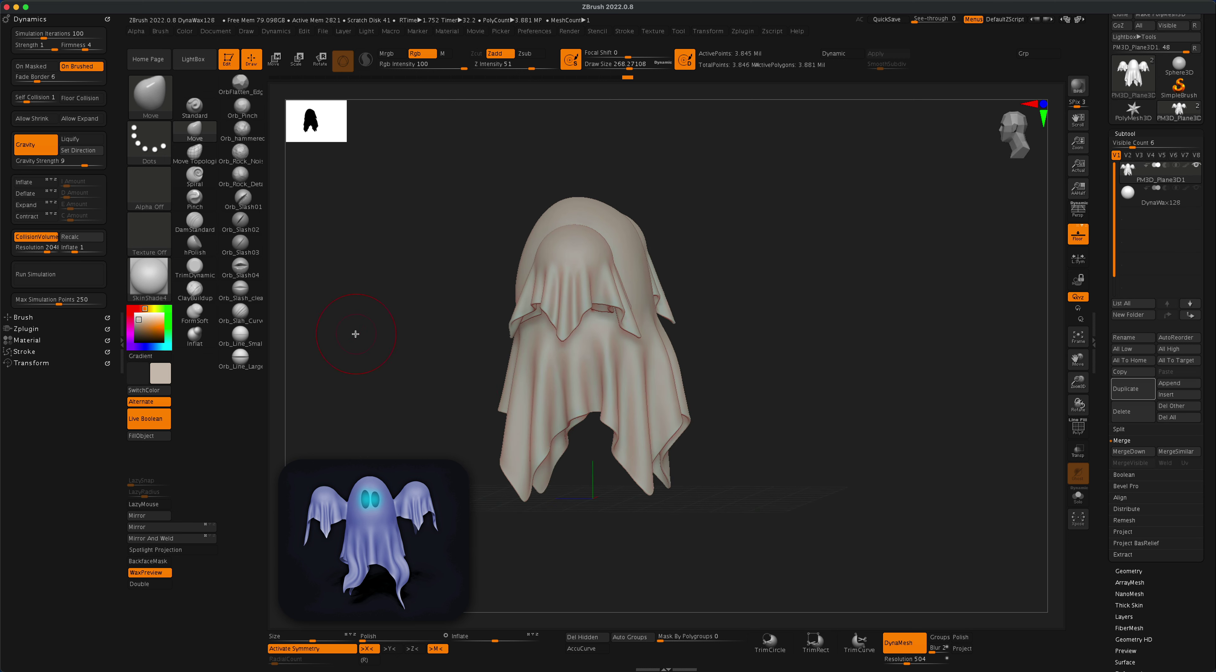
# Increase the draw size to about 508 and reshape the lower cloth's side silhouette with symmetrical Move strokes.
pyautogui.press('s')
pyautogui.moveTo(356, 335); pyautogui.dragTo(372, 336)
pyautogui.press('s')
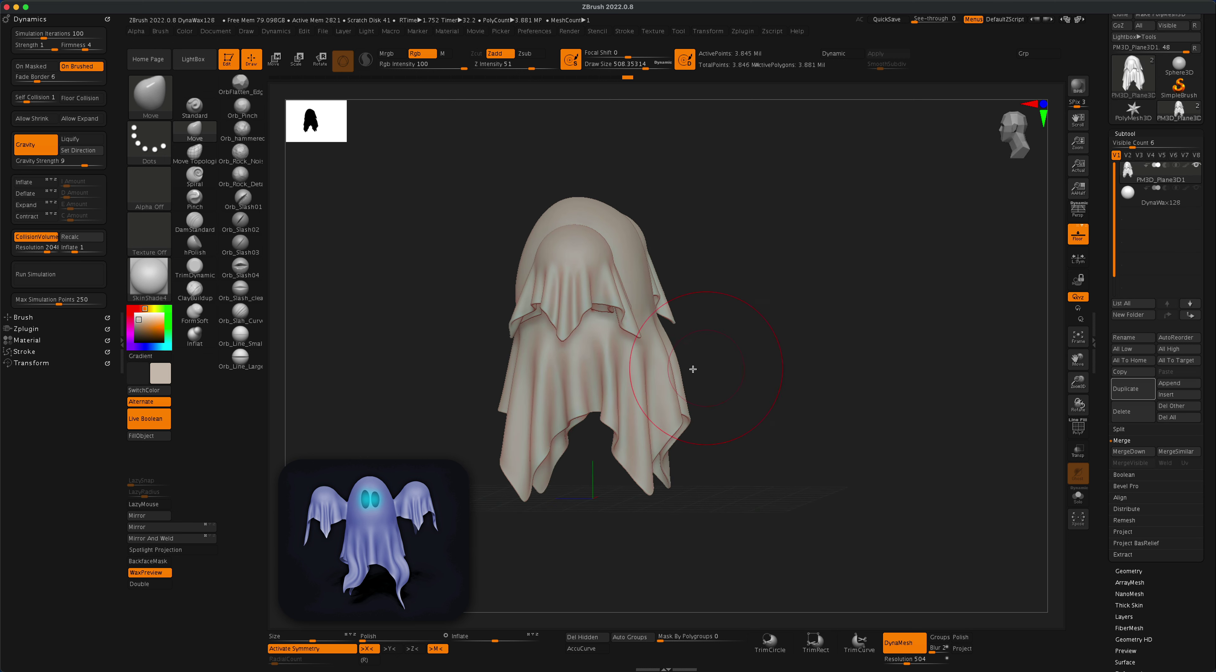
pyautogui.moveTo(520, 364); pyautogui.dragTo(512, 364)
pyautogui.moveTo(809, 389); pyautogui.dragTo(836, 389)
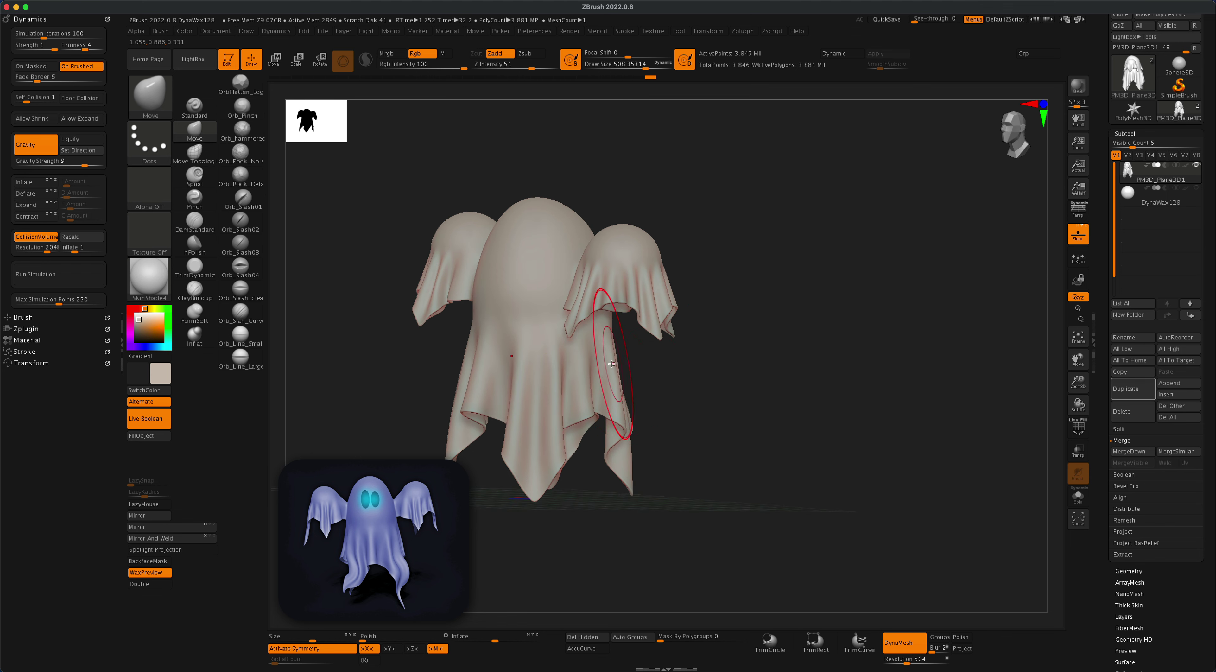
pyautogui.moveTo(725, 379); pyautogui.dragTo(732, 379)
pyautogui.moveTo(446, 373); pyautogui.dragTo(452, 374)
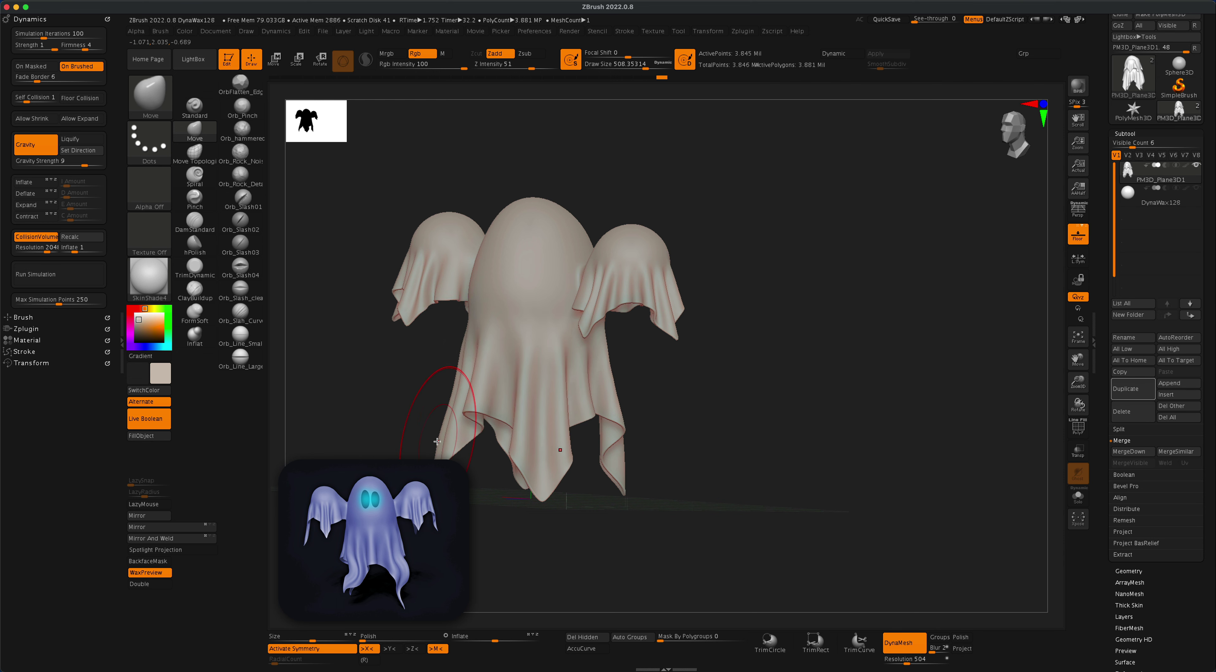
# Set the draw size to about 386, disable symmetry and pull individual hem tips downward with the Move brush.
pyautogui.moveTo(676, 464)
pyautogui.mouseDown()
pyautogui.moveTo(860, 474)
pyautogui.moveTo(841, 443)
pyautogui.moveTo(850, 457)
pyautogui.moveTo(861, 433)
pyautogui.moveTo(839, 430)
pyautogui.mouseUp()
pyautogui.scroll(1, 860, 433)
pyautogui.press('s')
pyautogui.moveTo(816, 458); pyautogui.dragTo(826, 471)
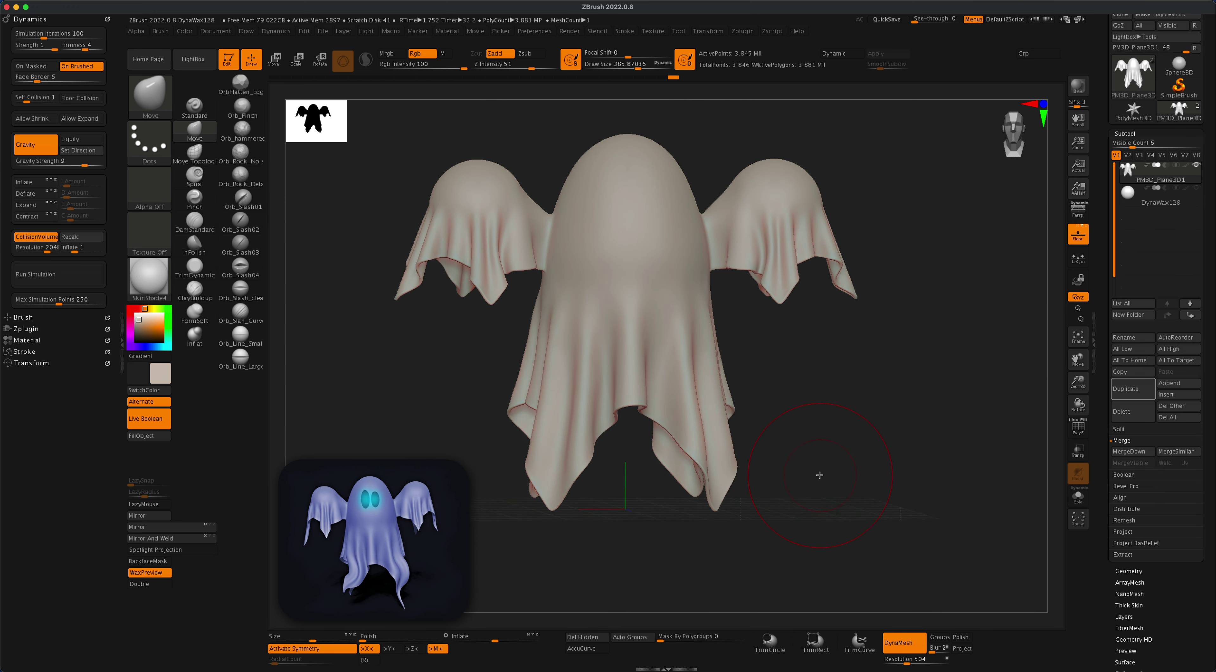
pyautogui.click(312, 649)
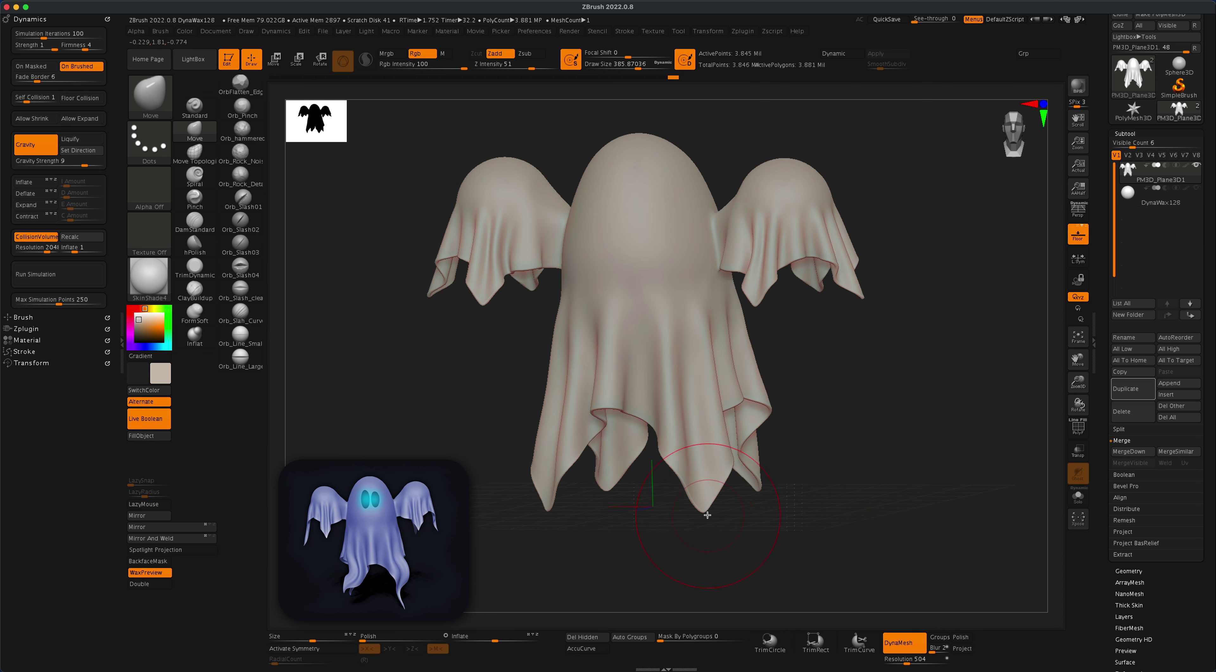
pyautogui.moveTo(708, 555); pyautogui.dragTo(715, 614)
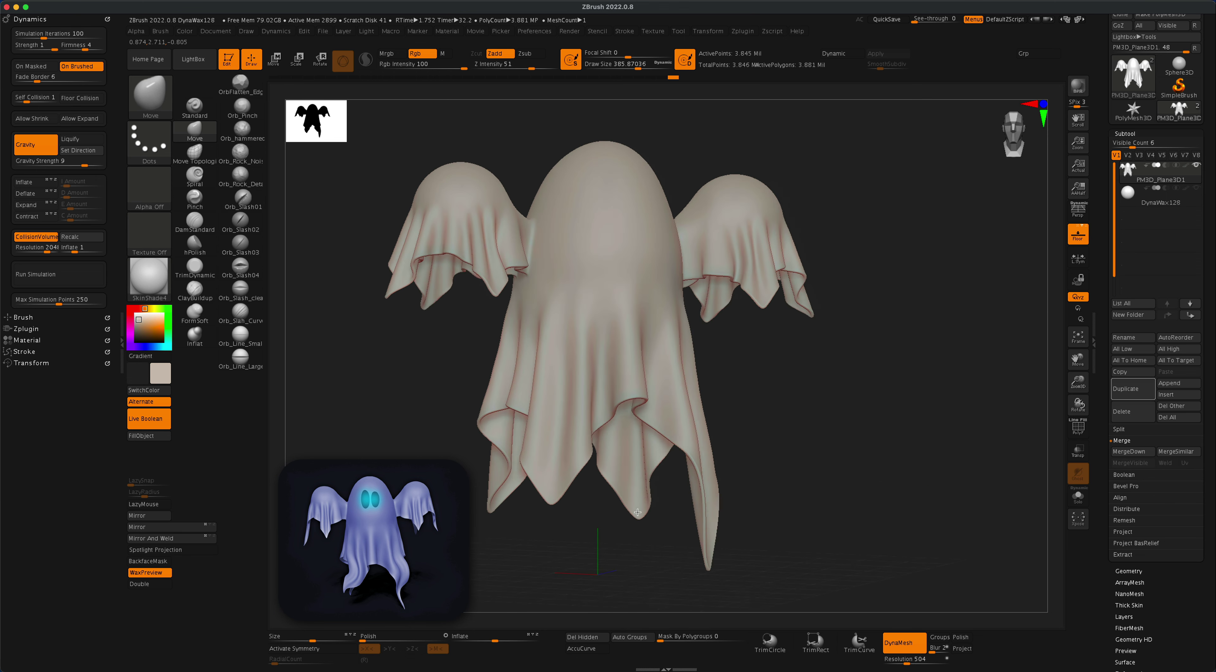
pyautogui.moveTo(637, 512); pyautogui.dragTo(618, 515)
pyautogui.moveTo(516, 543)
pyautogui.mouseDown()
pyautogui.moveTo(561, 557)
pyautogui.moveTo(569, 543)
pyautogui.moveTo(601, 640)
pyautogui.mouseUp()
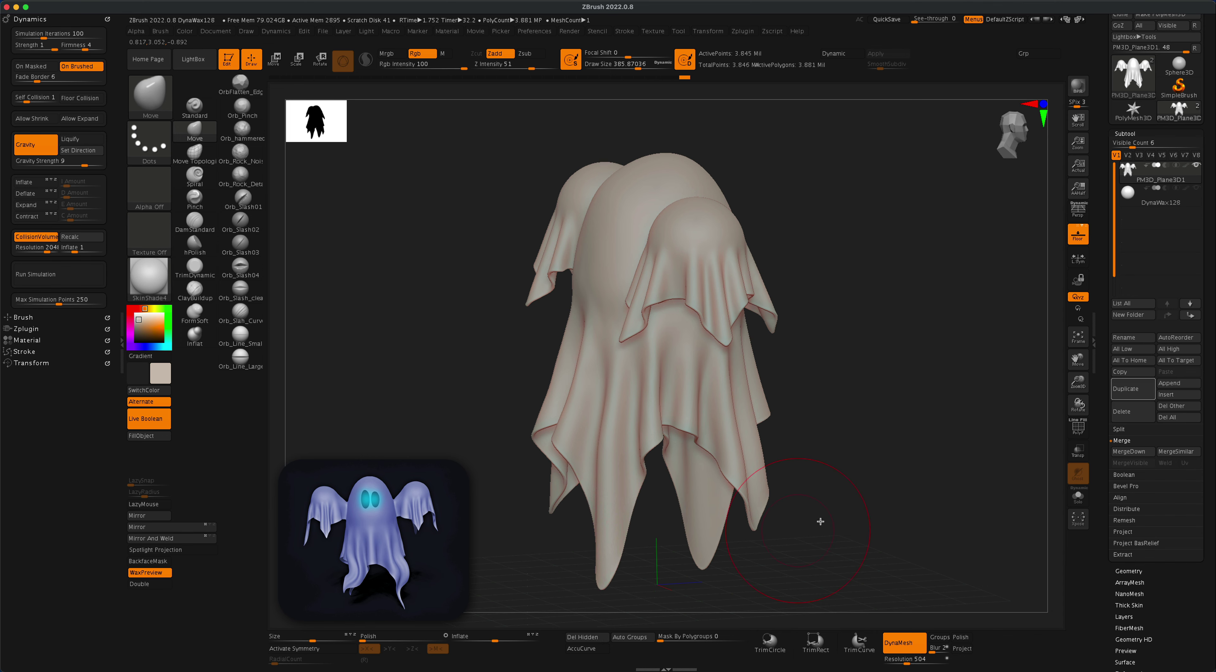
pyautogui.moveTo(821, 521); pyautogui.dragTo(872, 470)
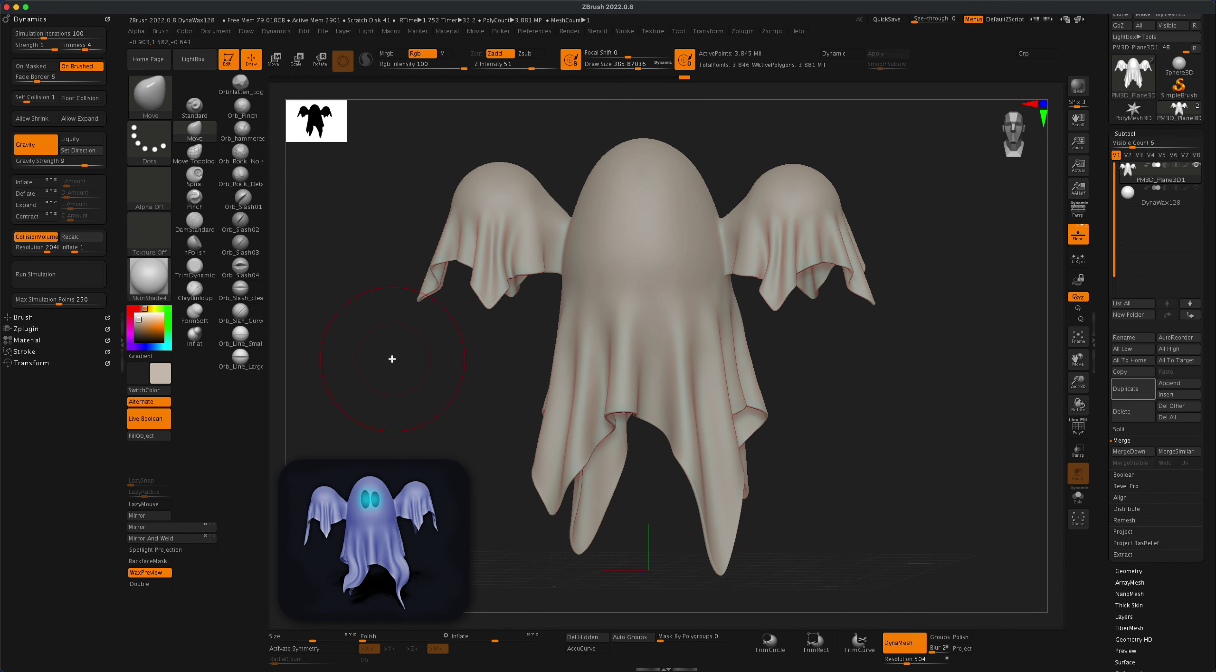
# Sharpen the body's hanging hem tips into thin points using the Pinch brush at about 325 draw size.
pyautogui.click(194, 198)
pyautogui.press('s')
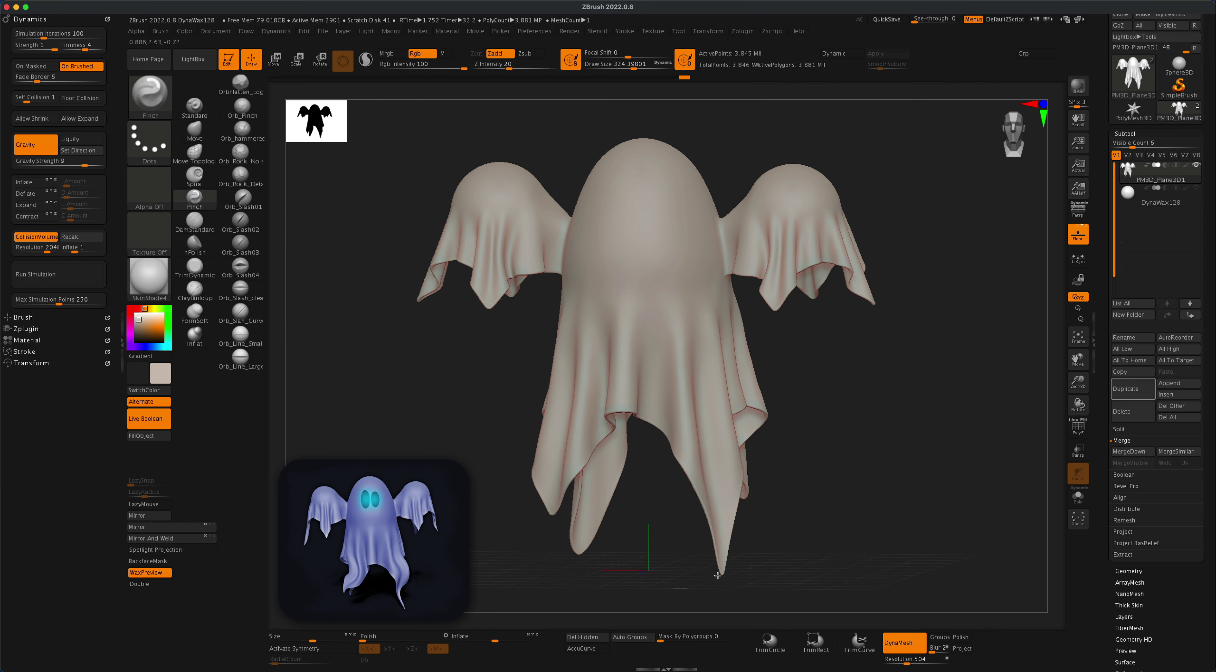
pyautogui.moveTo(668, 573); pyautogui.dragTo(556, 508)
pyautogui.moveTo(531, 547); pyautogui.dragTo(564, 521)
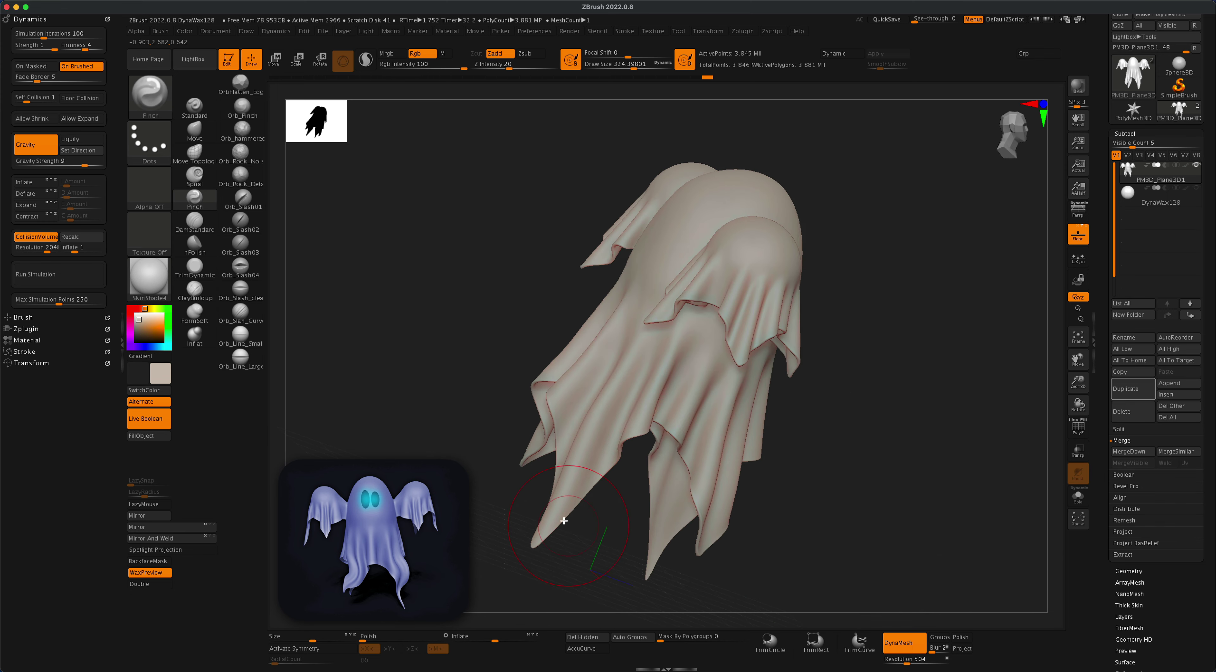
pyautogui.moveTo(451, 544); pyautogui.dragTo(830, 532)
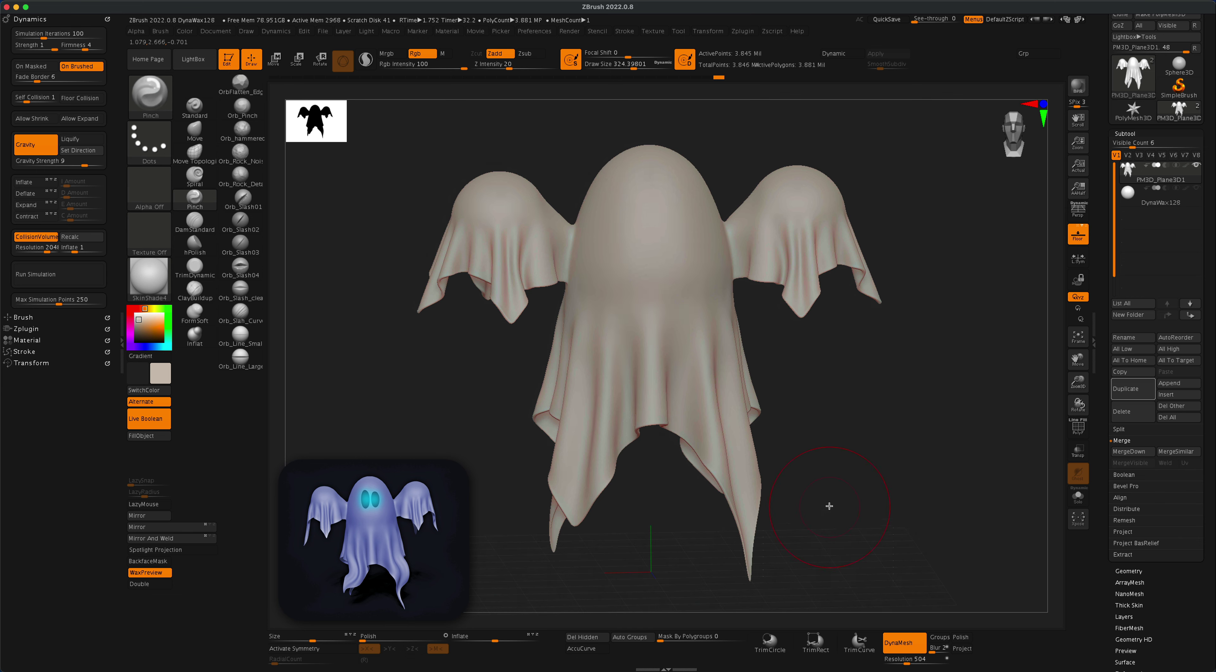
pyautogui.moveTo(673, 523); pyautogui.dragTo(633, 496)
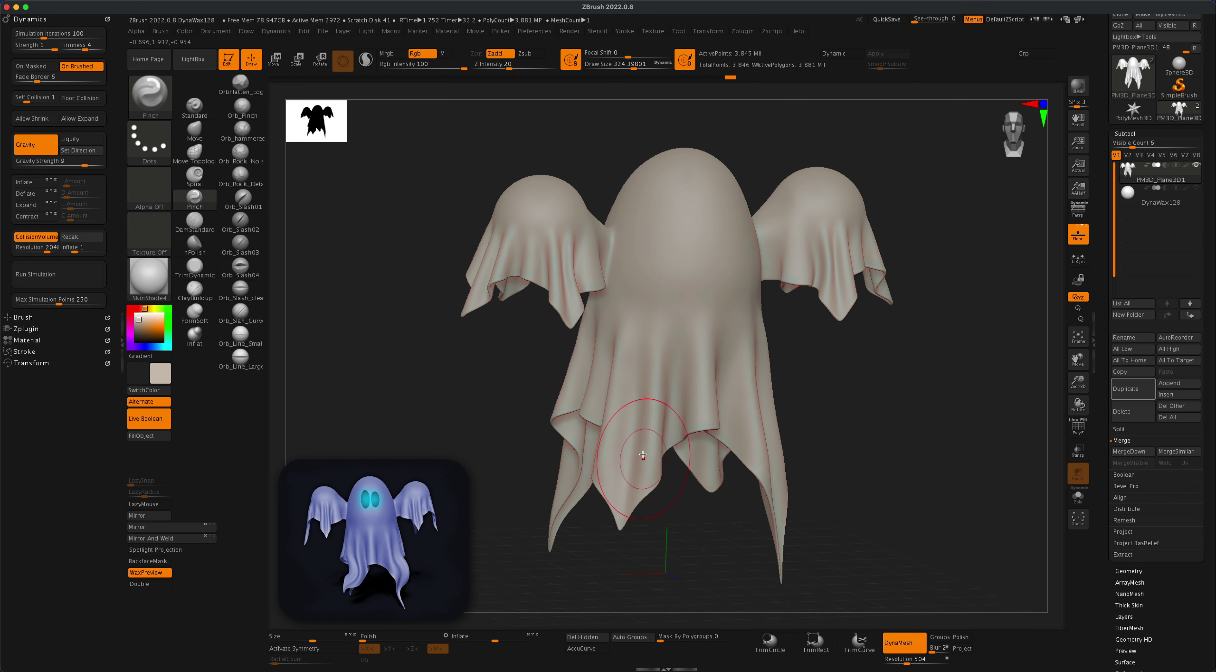
pyautogui.moveTo(691, 535); pyautogui.dragTo(712, 512)
pyautogui.keyDown('shift'); pyautogui.moveTo(761, 543); pyautogui.dragTo(833, 522); pyautogui.keyUp('shift')
pyautogui.keyDown('alt'); pyautogui.moveTo(843, 466); pyautogui.dragTo(779, 494); pyautogui.keyUp('alt')
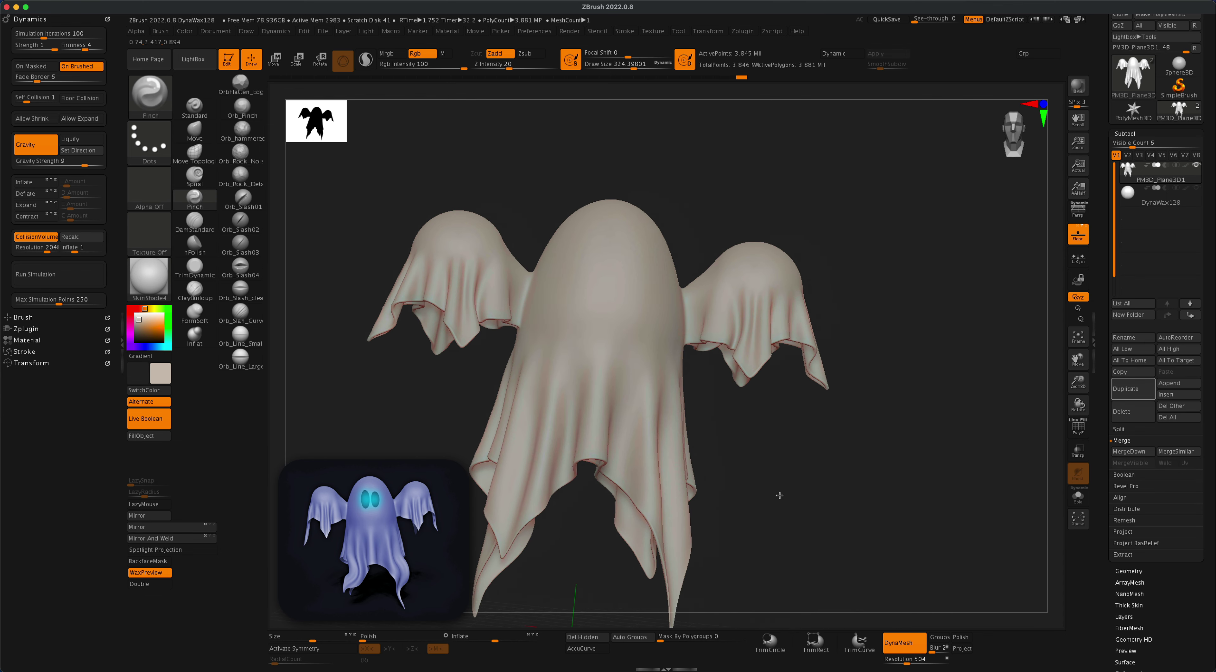
# Turn symmetry on, set the draw size to about 324 and pull the hands' hem tips downward with the Move brush.
pyautogui.click(197, 132)
pyautogui.keyDown('alt'); pyautogui.moveTo(795, 450); pyautogui.dragTo(730, 449); pyautogui.keyUp('alt')
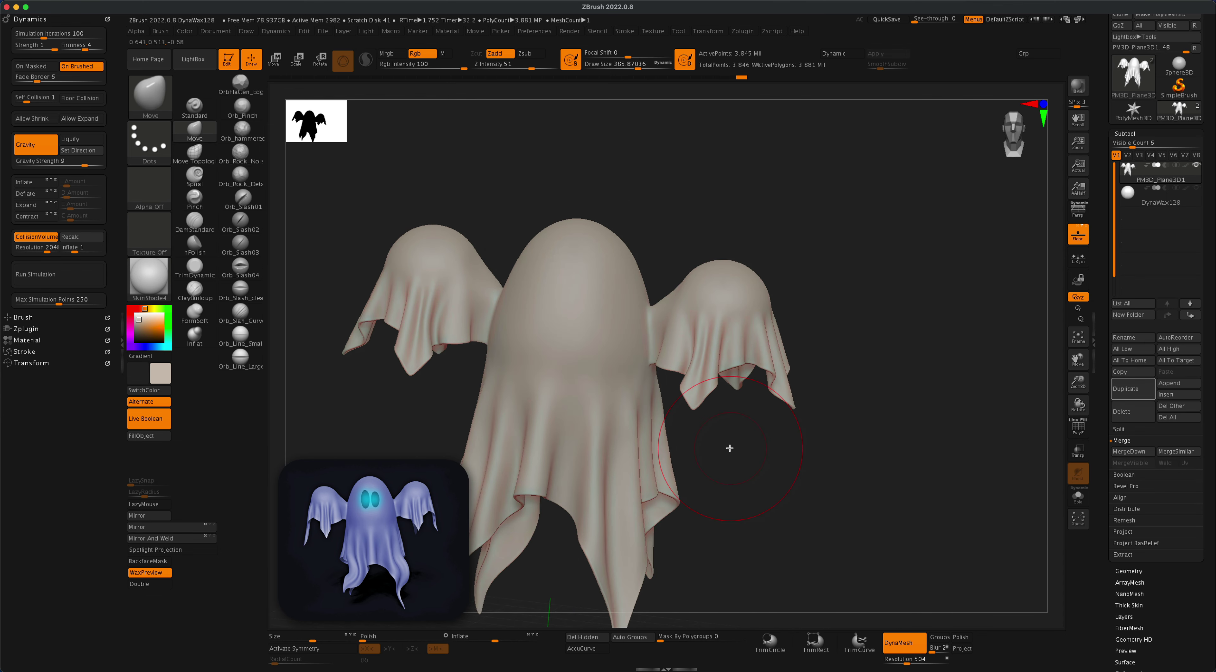
pyautogui.press('x')
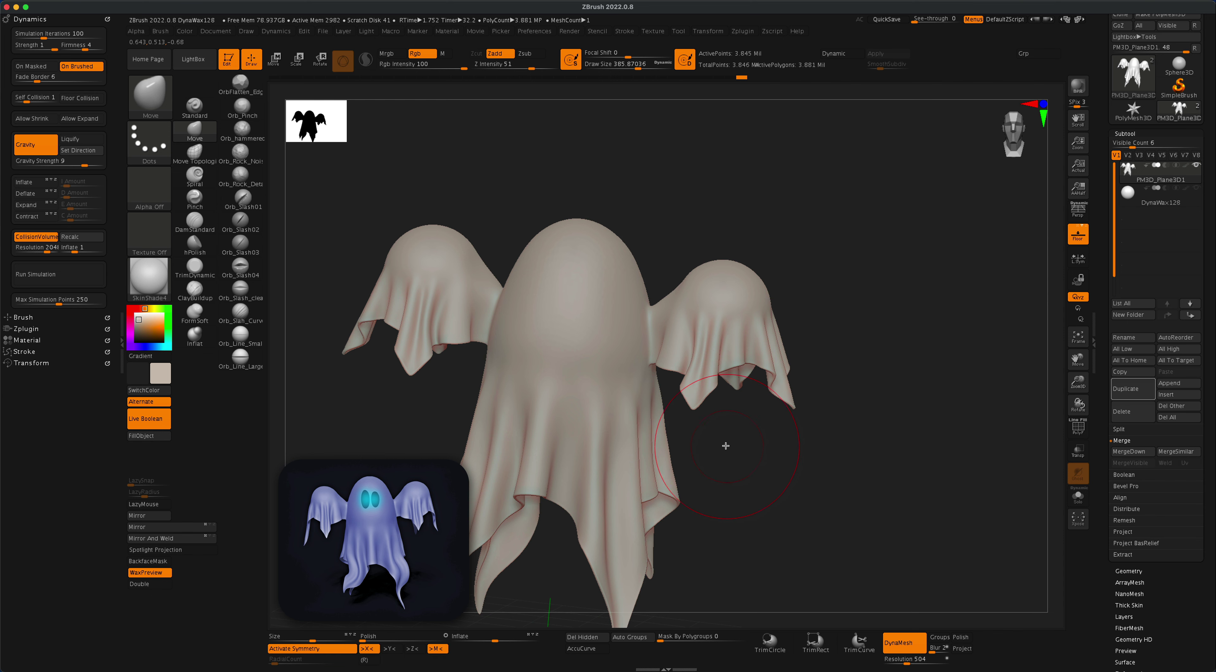
pyautogui.moveTo(711, 428)
pyautogui.mouseDown()
pyautogui.moveTo(767, 462)
pyautogui.moveTo(818, 445)
pyautogui.moveTo(815, 413)
pyautogui.mouseUp()
pyautogui.press('s')
pyautogui.click(825, 430)
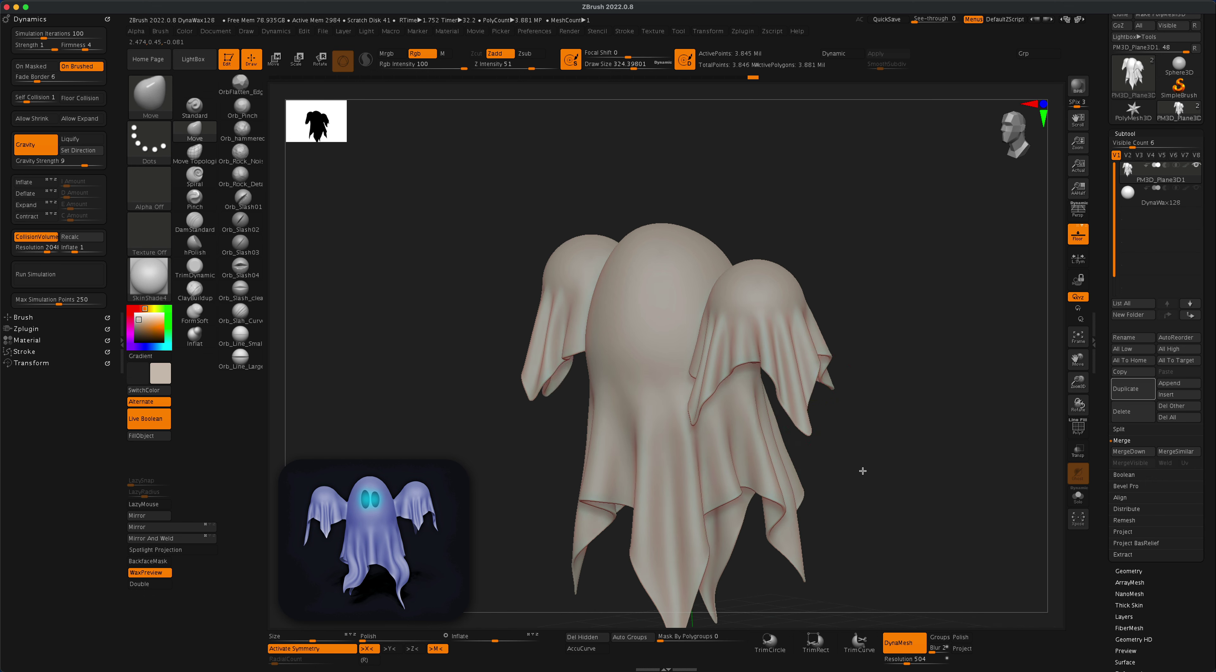
pyautogui.moveTo(862, 471); pyautogui.dragTo(803, 475)
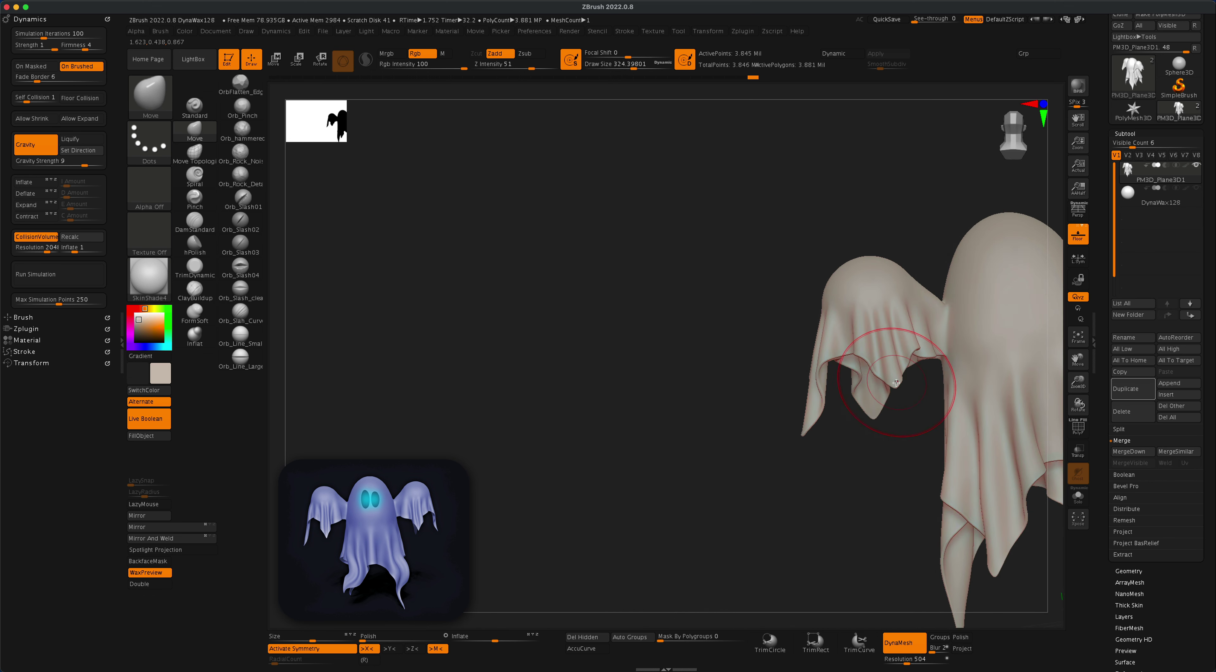
pyautogui.moveTo(896, 383); pyautogui.dragTo(904, 448)
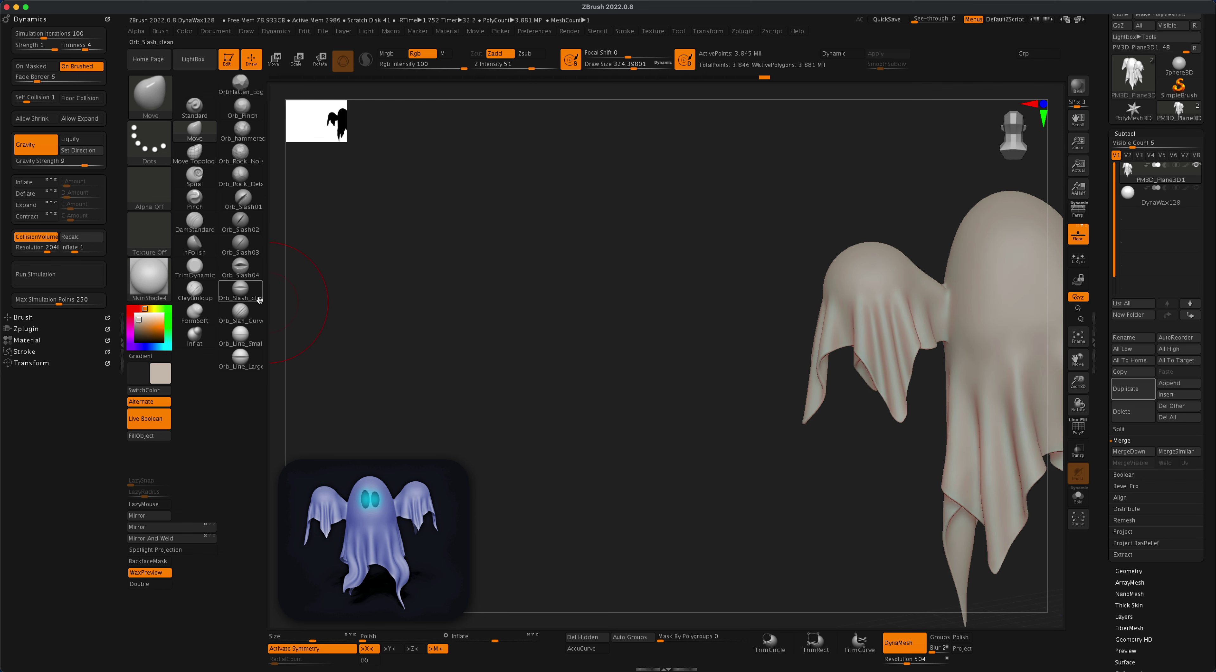
# Sharpen the hem tips of both hands with the Pinch brush, reducing the draw size to about 223.
pyautogui.click(195, 198)
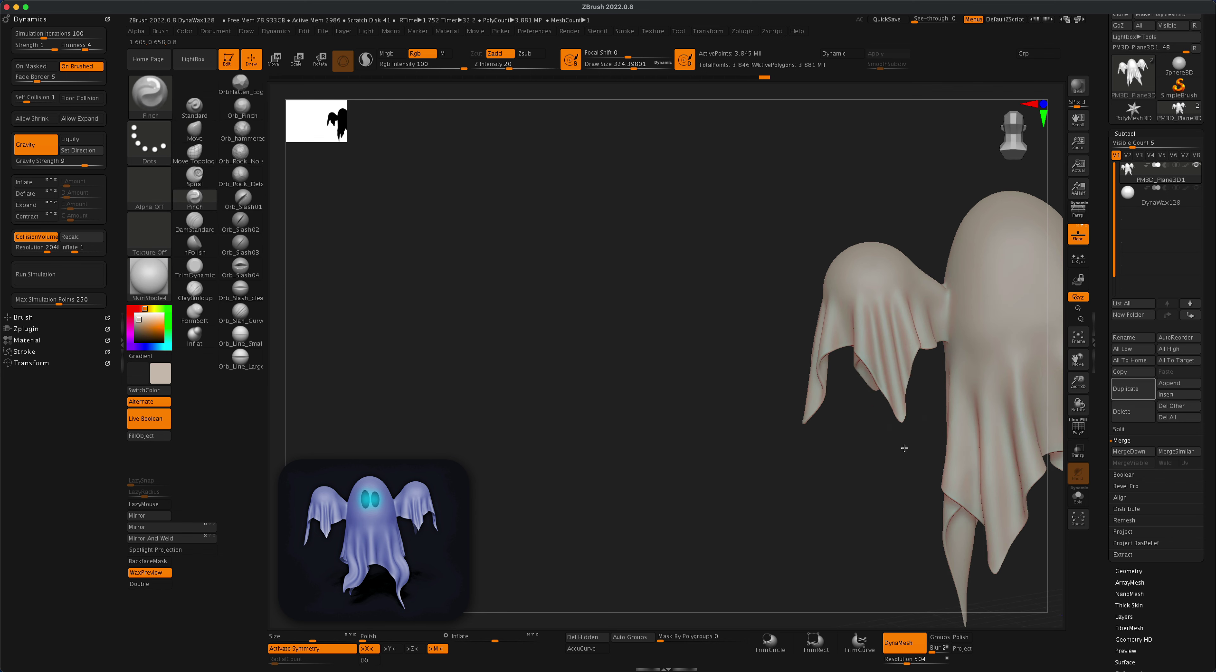
pyautogui.moveTo(837, 491); pyautogui.dragTo(893, 486)
pyautogui.moveTo(842, 440)
pyautogui.mouseDown()
pyautogui.moveTo(899, 483)
pyautogui.moveTo(907, 532)
pyautogui.mouseUp()
pyautogui.press('s')
pyautogui.moveTo(772, 405); pyautogui.dragTo(755, 420)
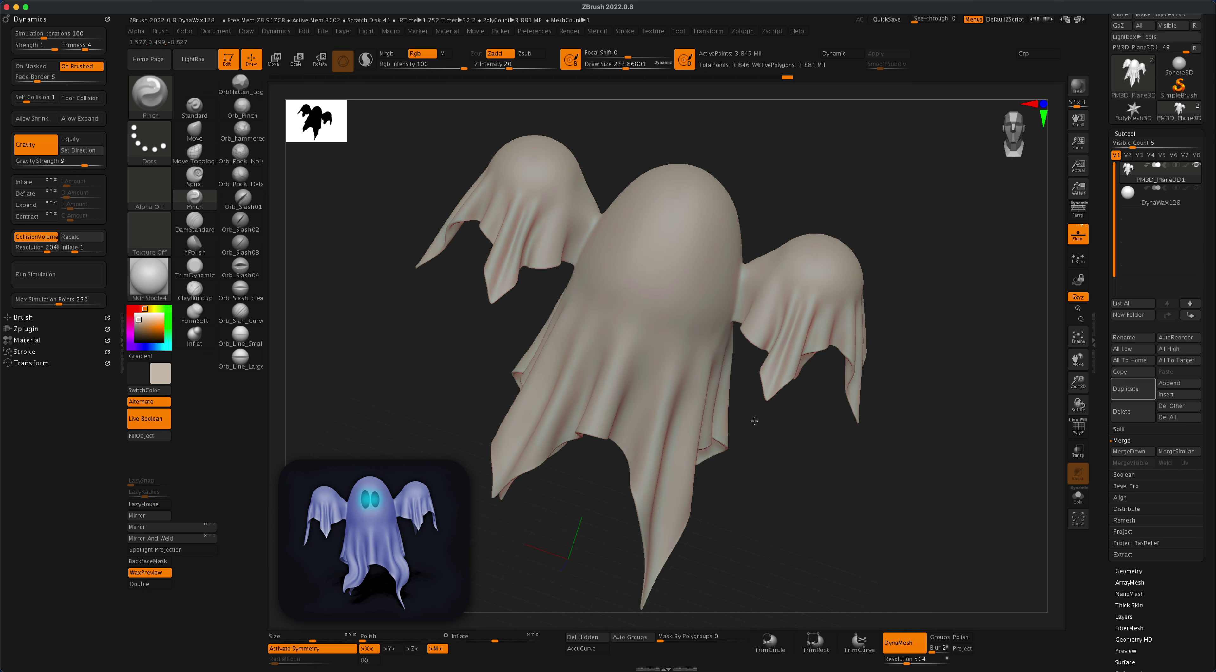
pyautogui.moveTo(782, 361); pyautogui.dragTo(768, 409)
pyautogui.moveTo(792, 486)
pyautogui.mouseDown()
pyautogui.moveTo(835, 503)
pyautogui.moveTo(841, 463)
pyautogui.moveTo(855, 497)
pyautogui.mouseUp()
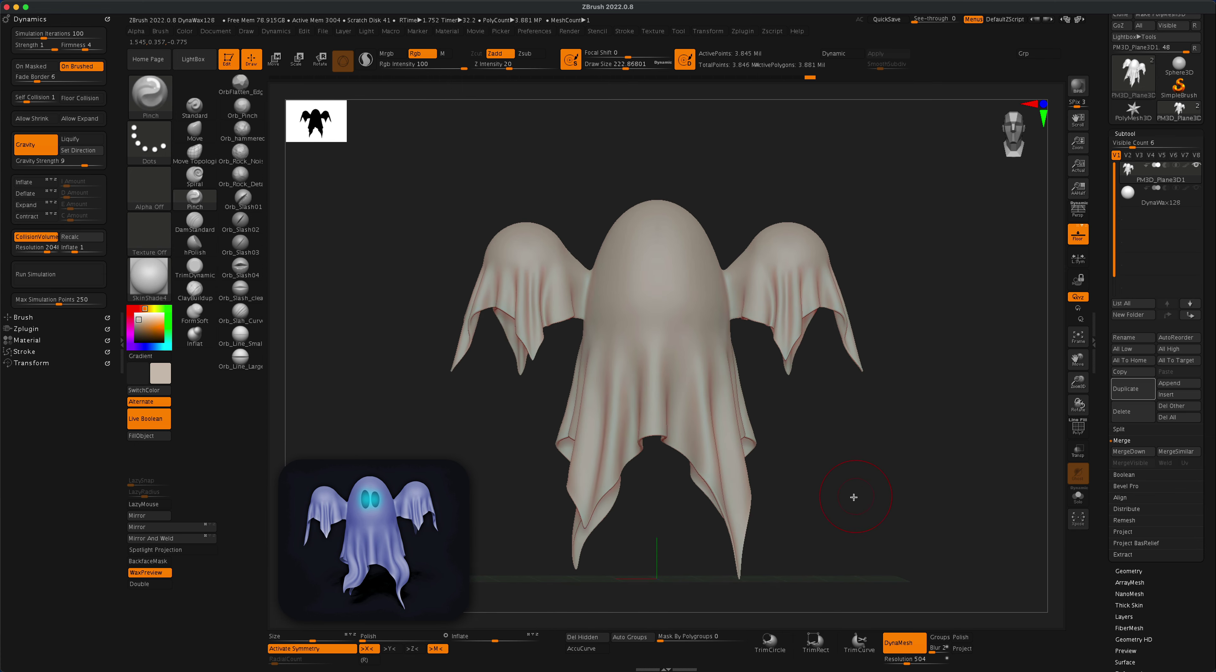
# Disable symmetry and vary the individual hem tips of the hands with the Move brush at about 324 draw size.
pyautogui.press('b')
pyautogui.press('m')
pyautogui.press('v')
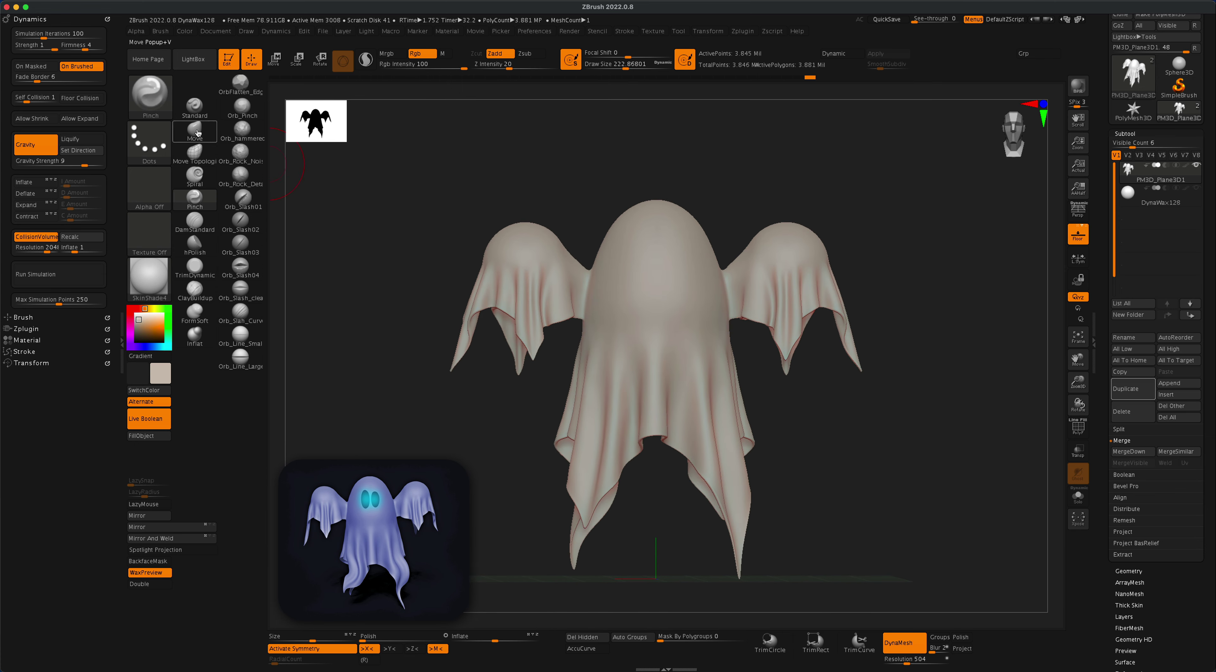
pyautogui.press('s')
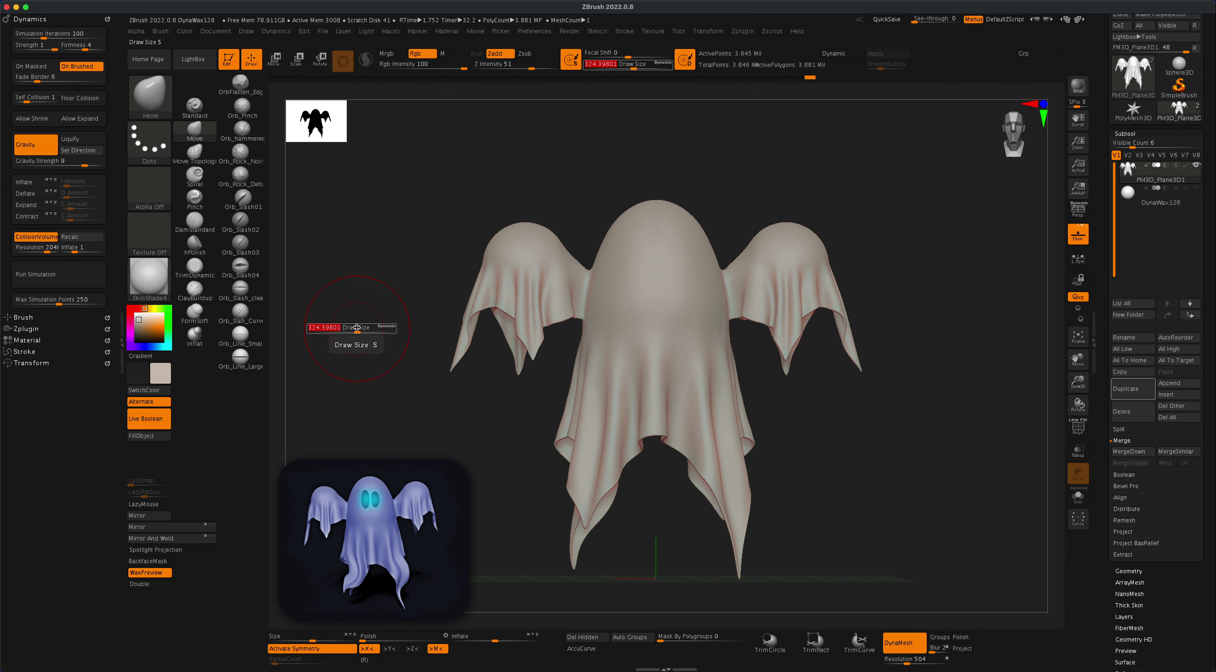
pyautogui.press('x')
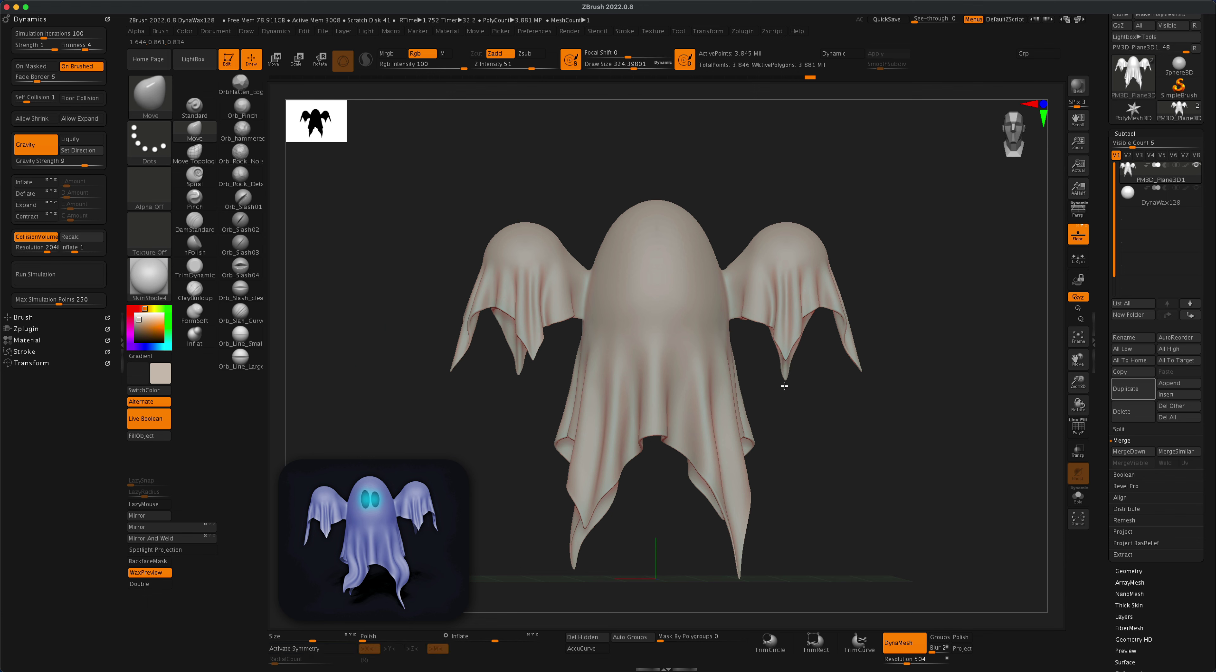
pyautogui.moveTo(808, 400); pyautogui.dragTo(815, 404)
pyautogui.moveTo(788, 354); pyautogui.dragTo(786, 337)
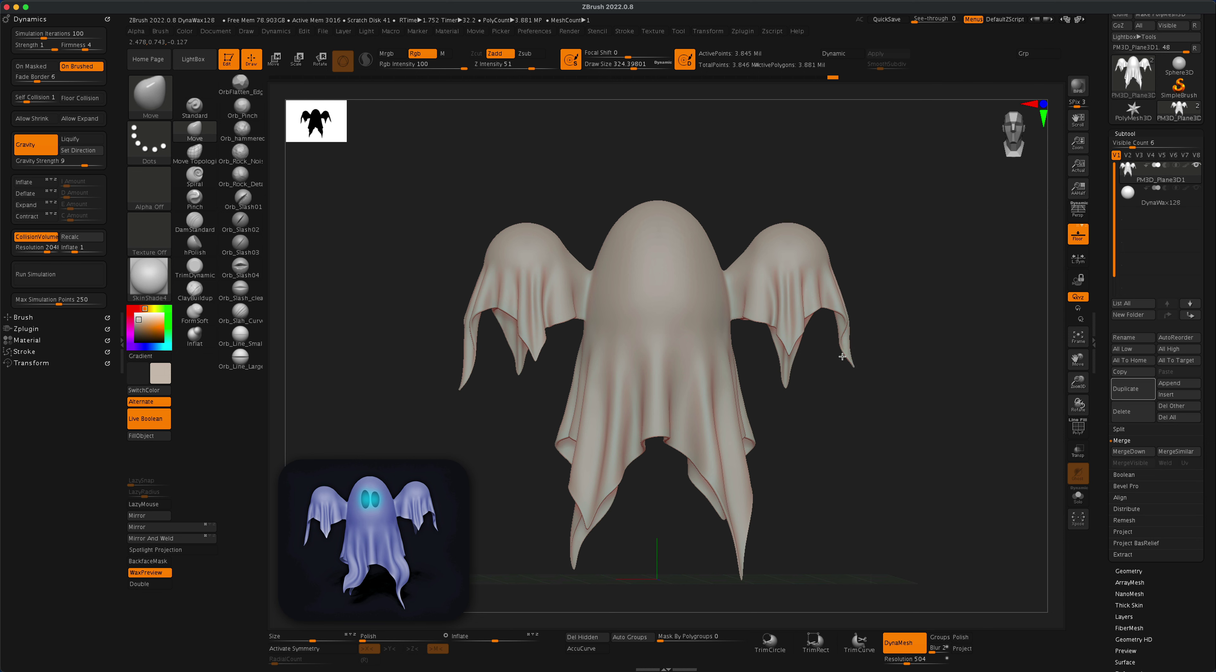
pyautogui.keyDown('alt'); pyautogui.moveTo(847, 434); pyautogui.dragTo(845, 420); pyautogui.keyUp('alt')
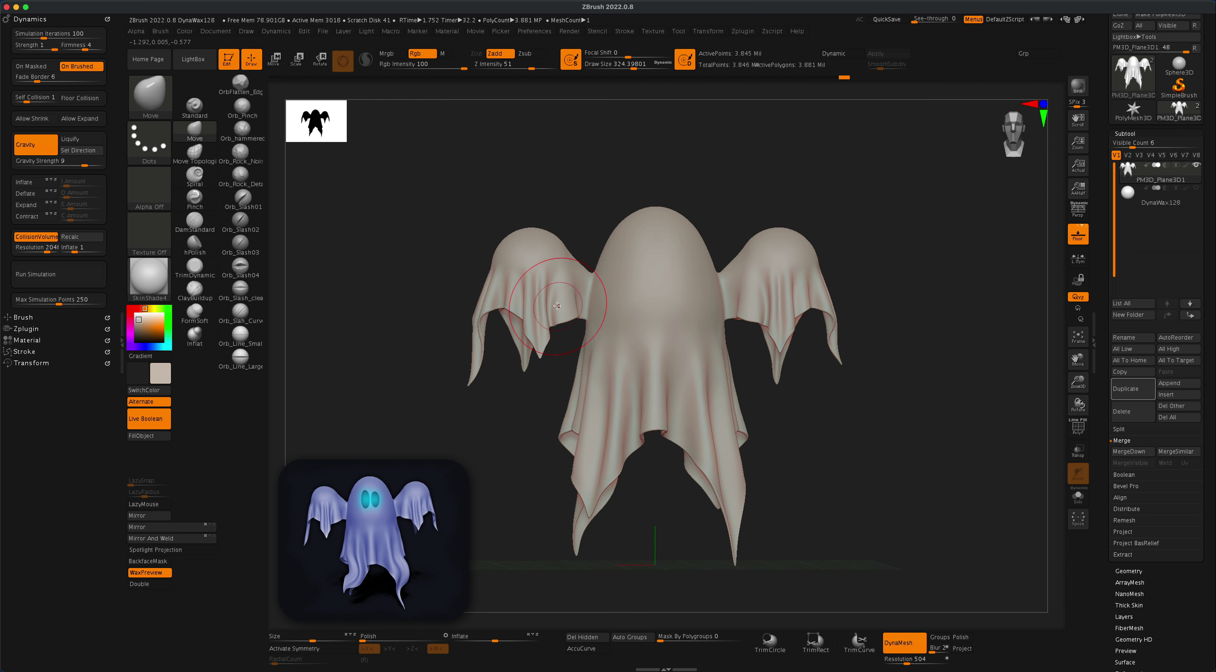
pyautogui.moveTo(766, 302); pyautogui.dragTo(761, 301)
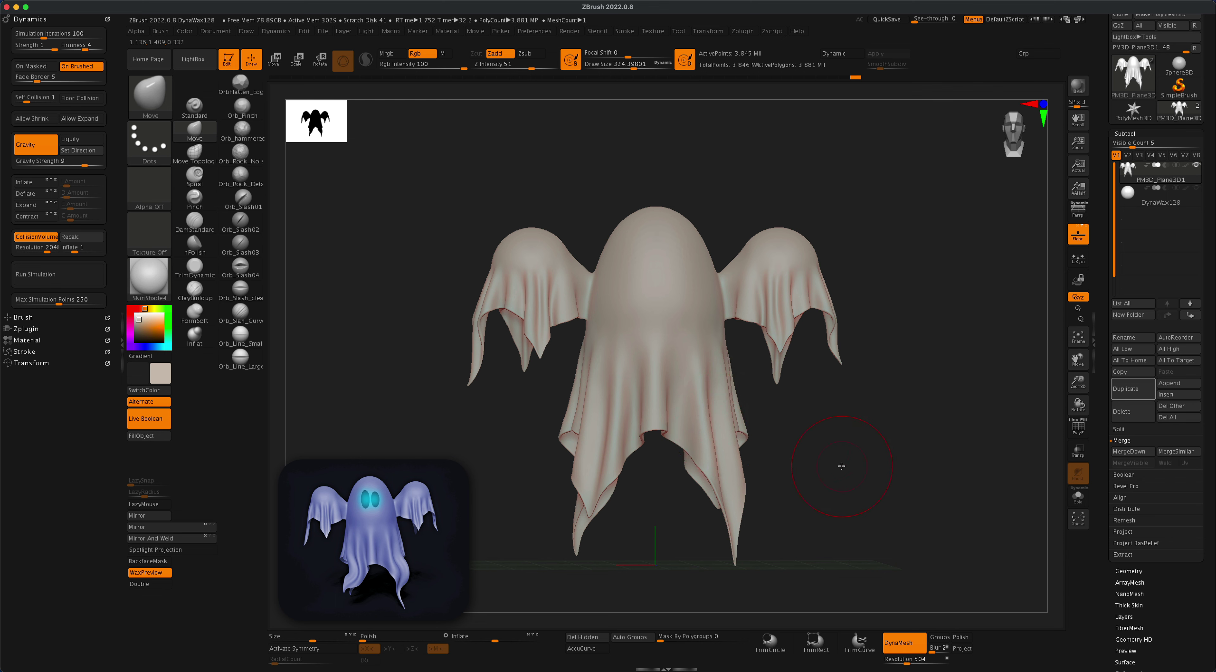
# Render a BPR preview to check the ghost's silhouette and cloth folds.
pyautogui.moveTo(848, 445); pyautogui.dragTo(862, 455)
pyautogui.hotkey('shift', 'r')
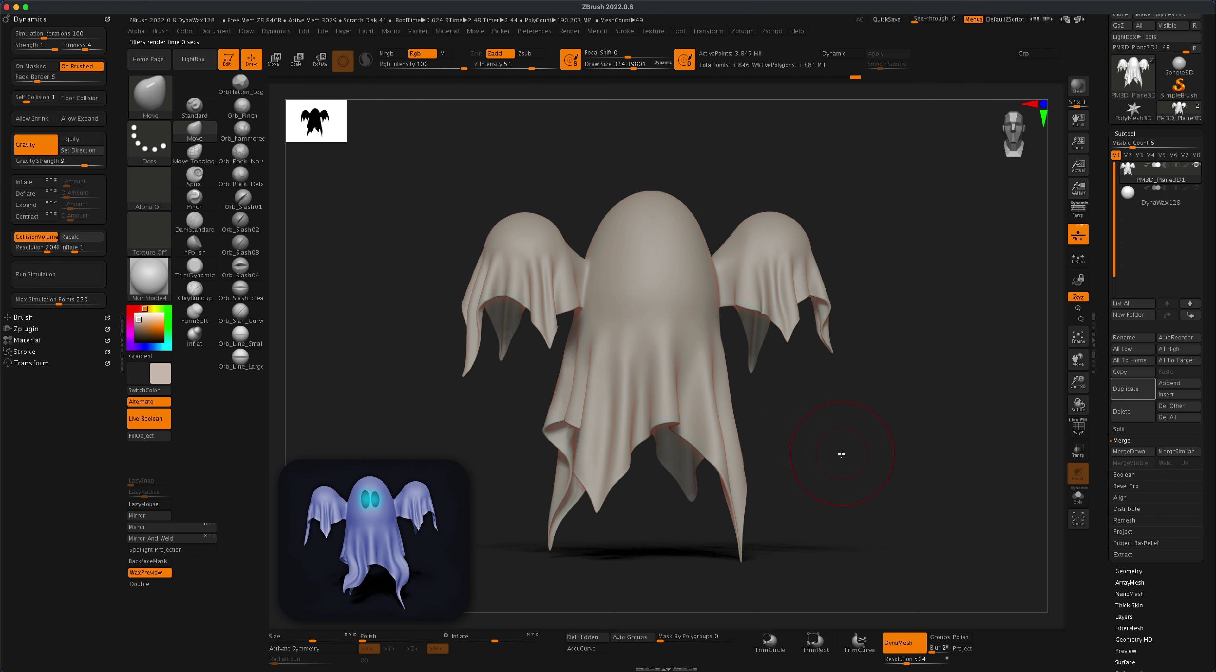
pyautogui.moveTo(841, 449)
pyautogui.keyDown('alt'); pyautogui.mouseDown()
pyautogui.moveTo(839, 437)
pyautogui.moveTo(819, 461)
pyautogui.moveTo(892, 434)
pyautogui.mouseUp(); pyautogui.keyUp('alt')
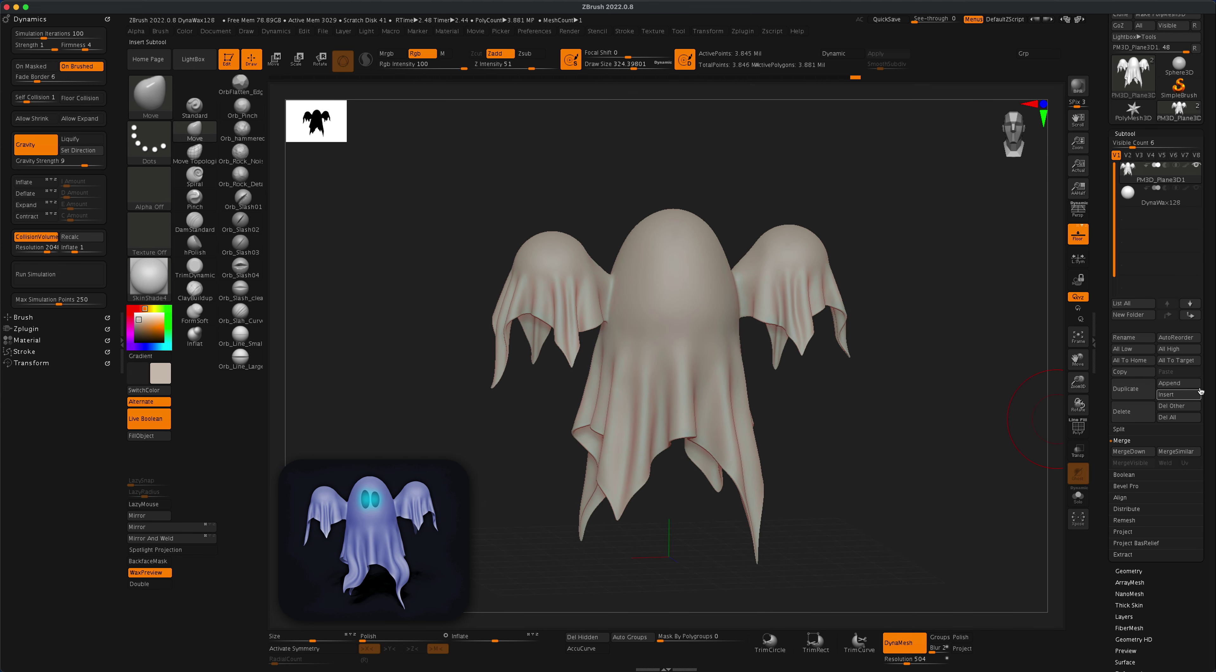
# Insert a Cylinder3D subtool below the ghost mesh and subdivide it twice.
pyautogui.click(1185, 395)
pyautogui.click(1168, 384)
pyautogui.click(1173, 395)
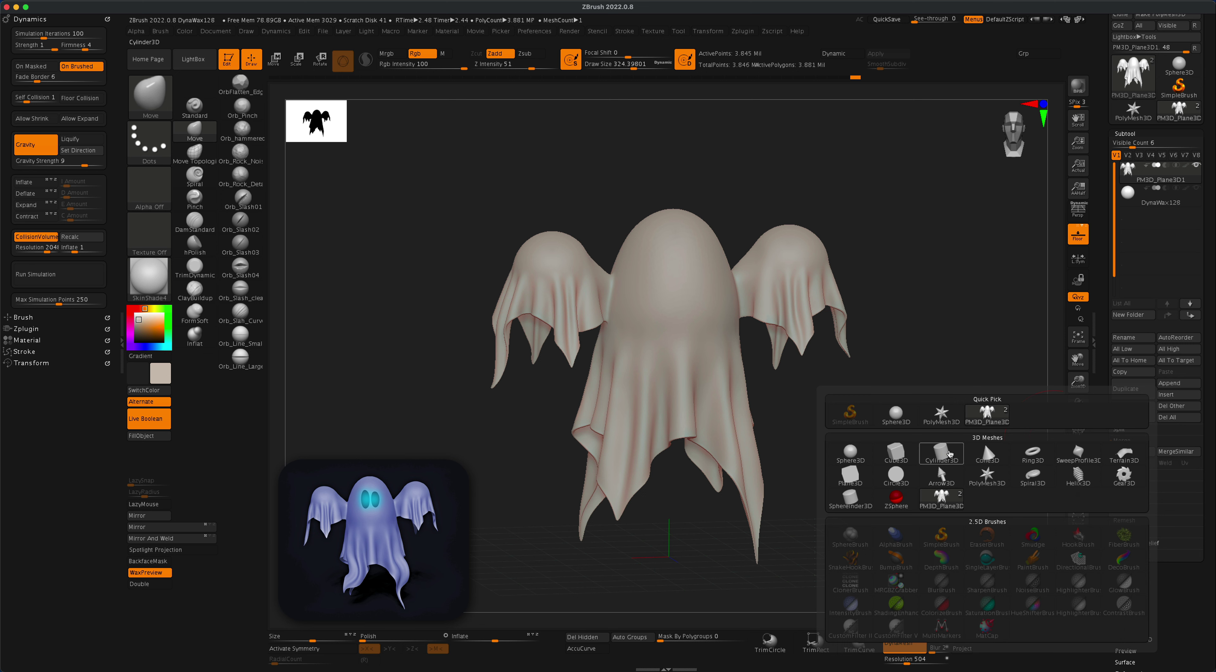
pyautogui.moveTo(945, 449)
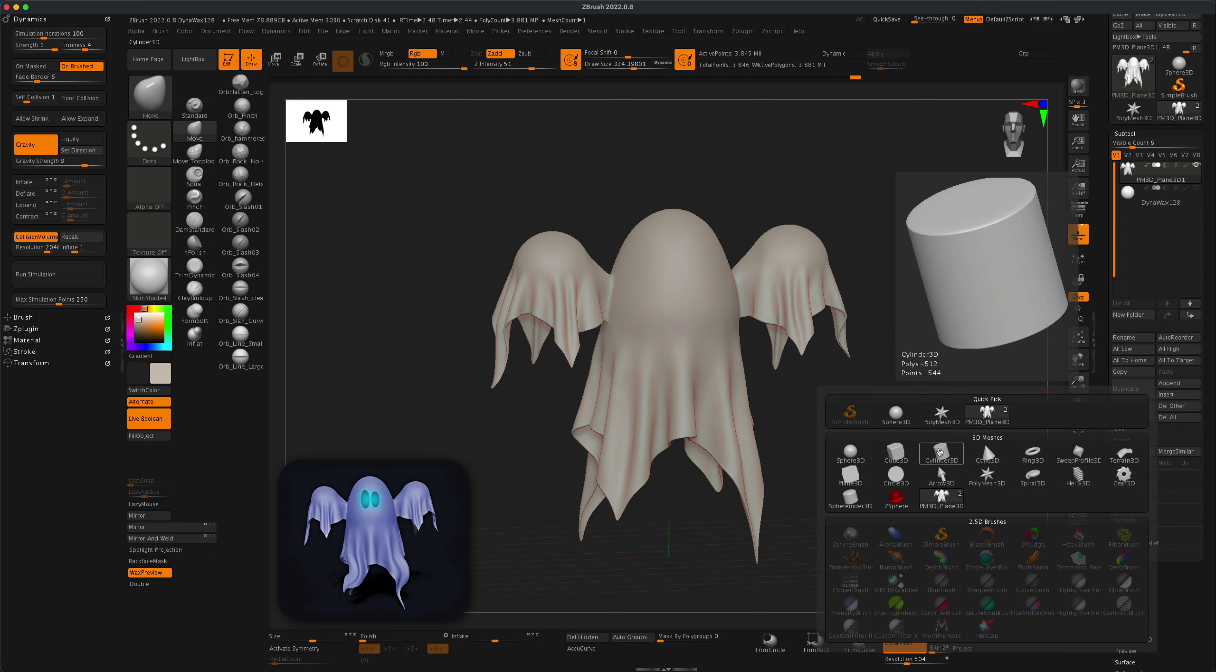
pyautogui.click(940, 452)
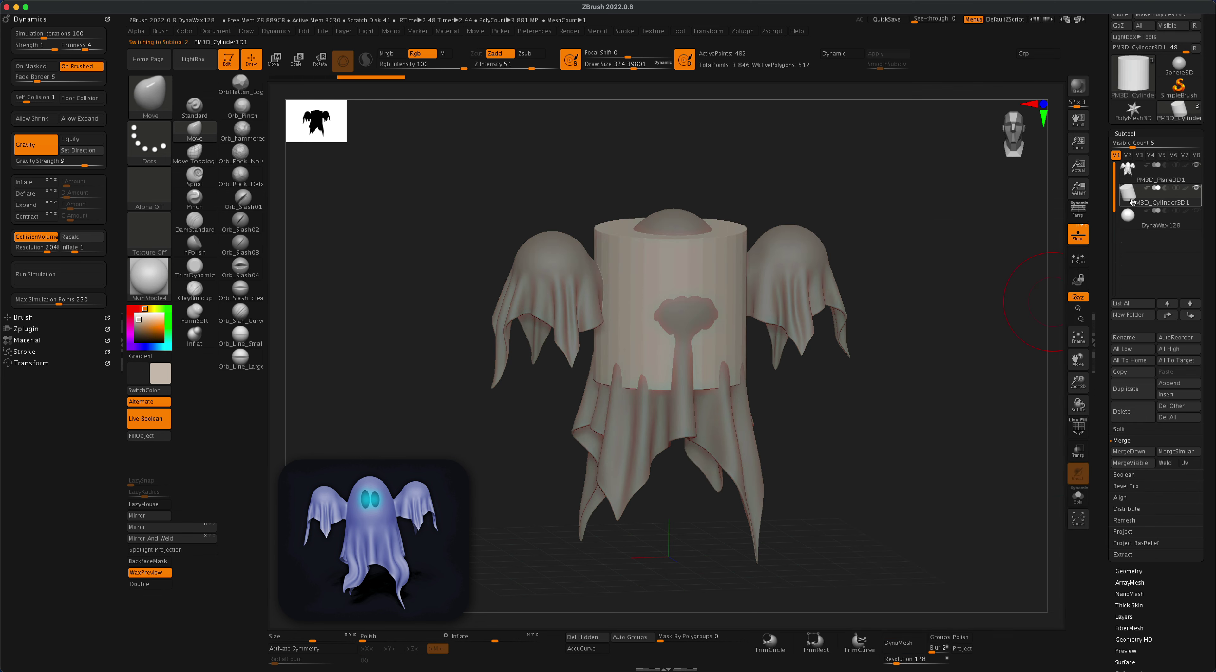
pyautogui.moveTo(934, 352); pyautogui.dragTo(929, 379)
pyautogui.press('ctrl')
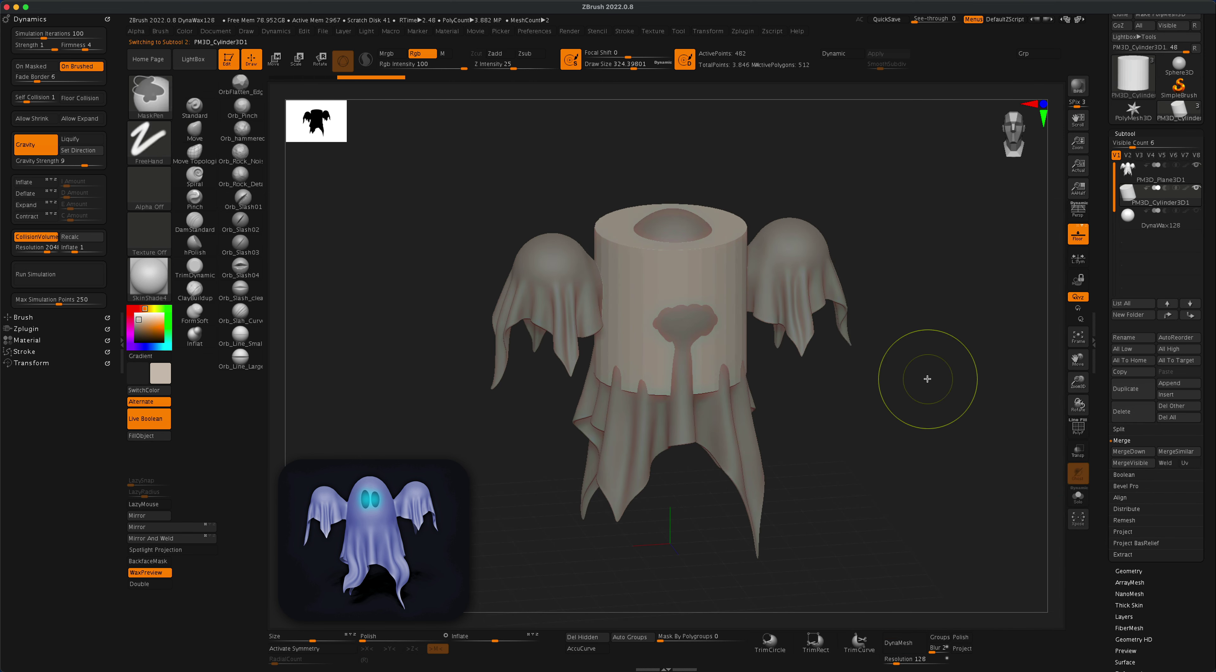
pyautogui.hotkey('ctrl', 'd')
pyautogui.hotkey('ctrl', 'd')
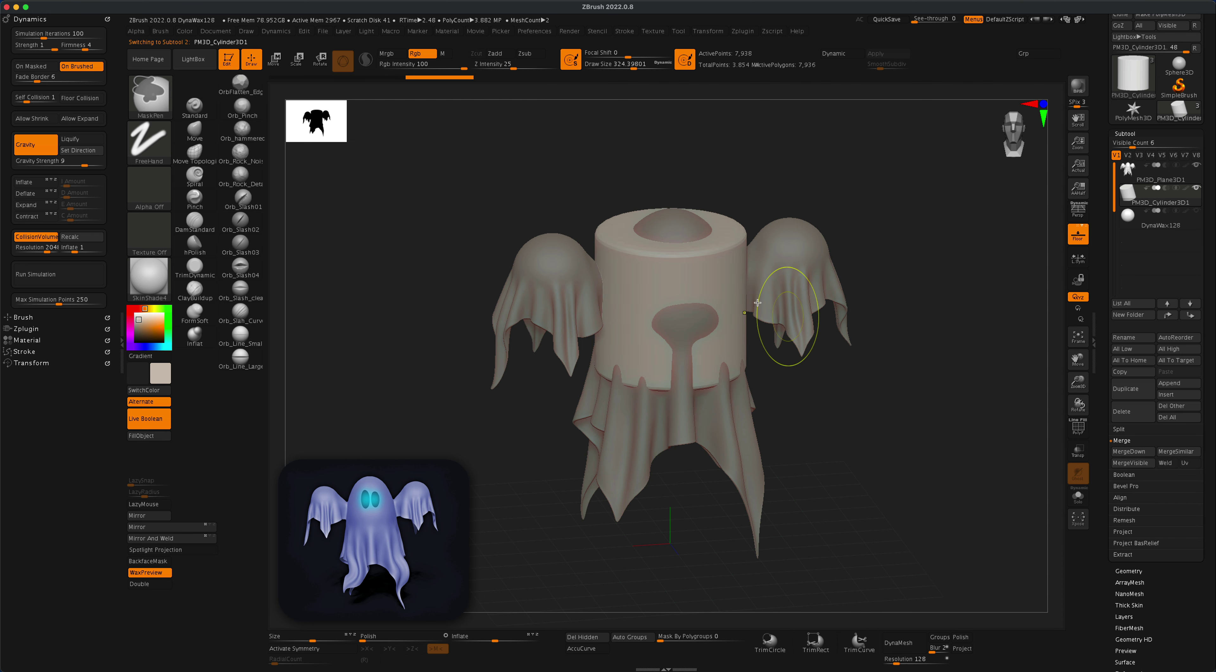
# Rotate the cylinder with the gizmo so its cap faces forward and scale it into a small oval on the ghost's face.
pyautogui.moveTo(905, 379); pyautogui.dragTo(911, 362)
pyautogui.click(272, 66)
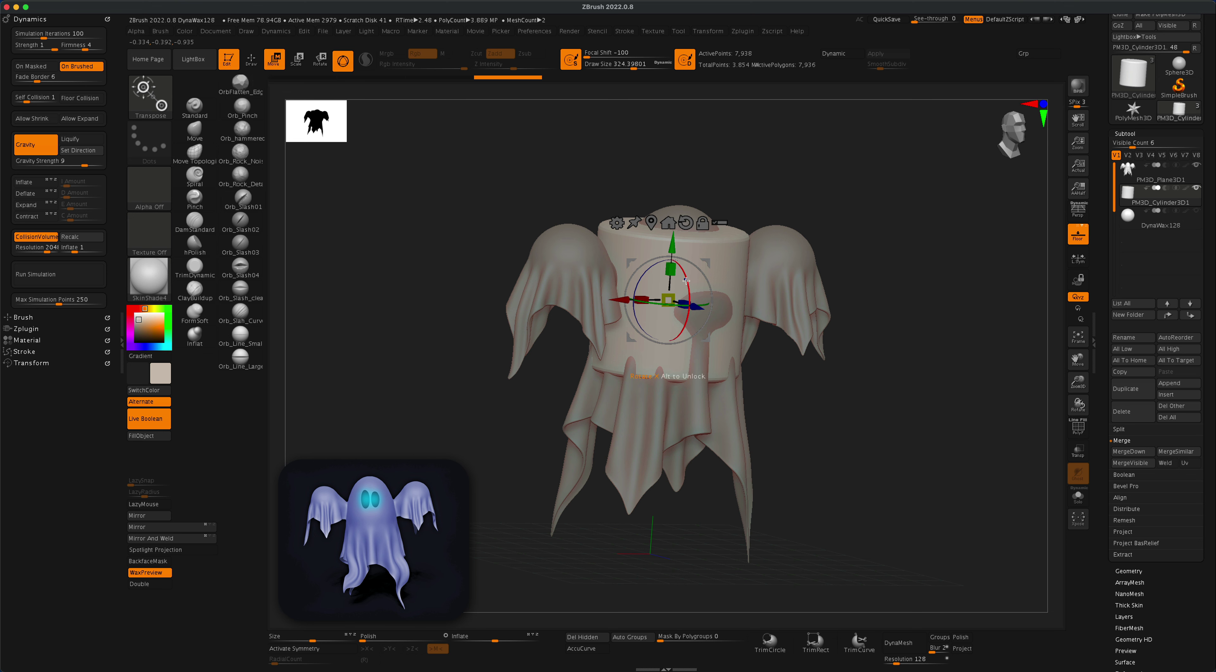
pyautogui.moveTo(686, 284); pyautogui.dragTo(682, 360)
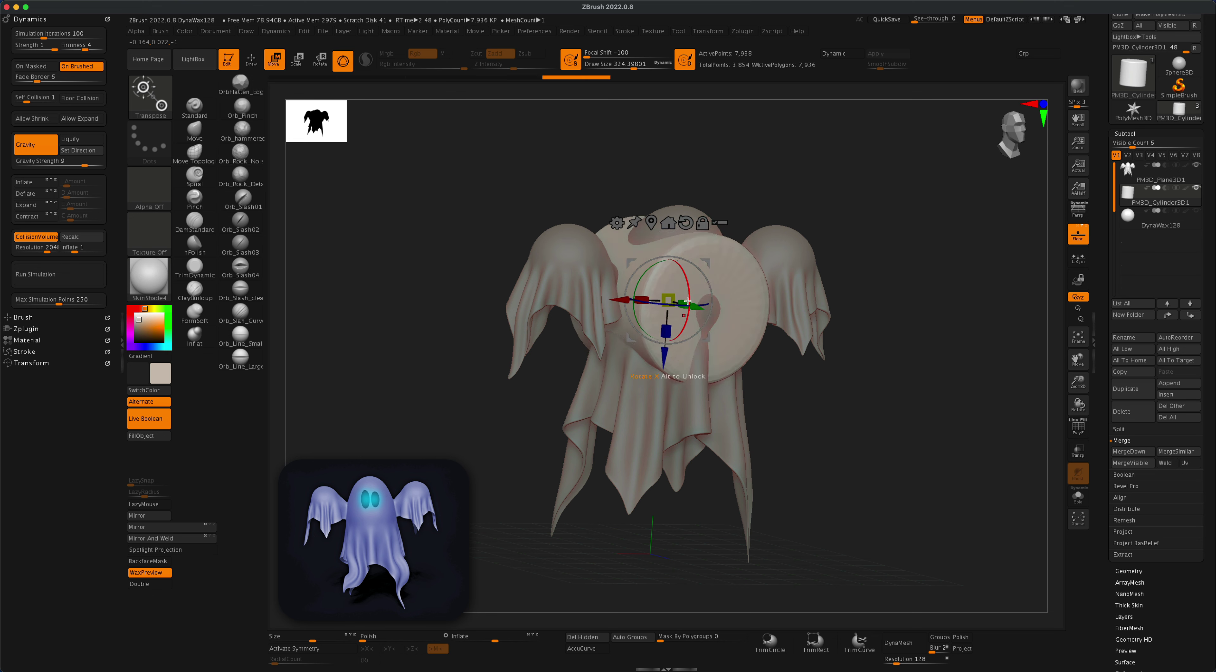
pyautogui.moveTo(676, 295); pyautogui.dragTo(638, 306)
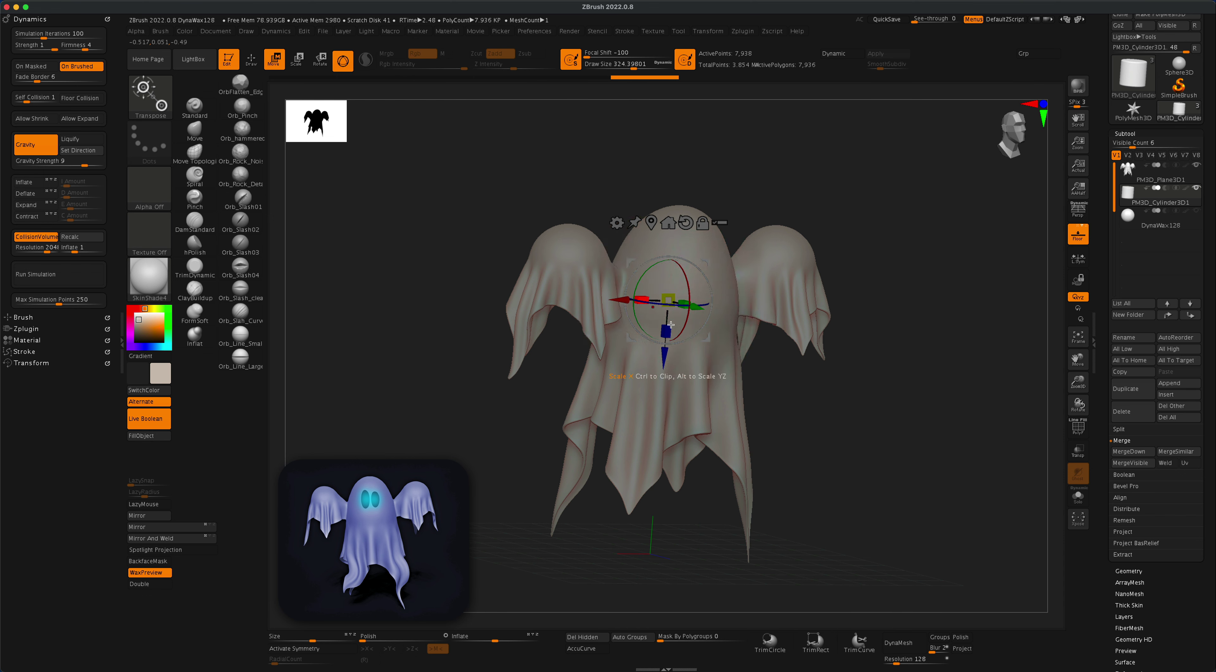
pyautogui.moveTo(758, 379); pyautogui.dragTo(786, 378)
pyautogui.moveTo(686, 295); pyautogui.dragTo(790, 225)
pyautogui.moveTo(840, 333); pyautogui.dragTo(798, 328)
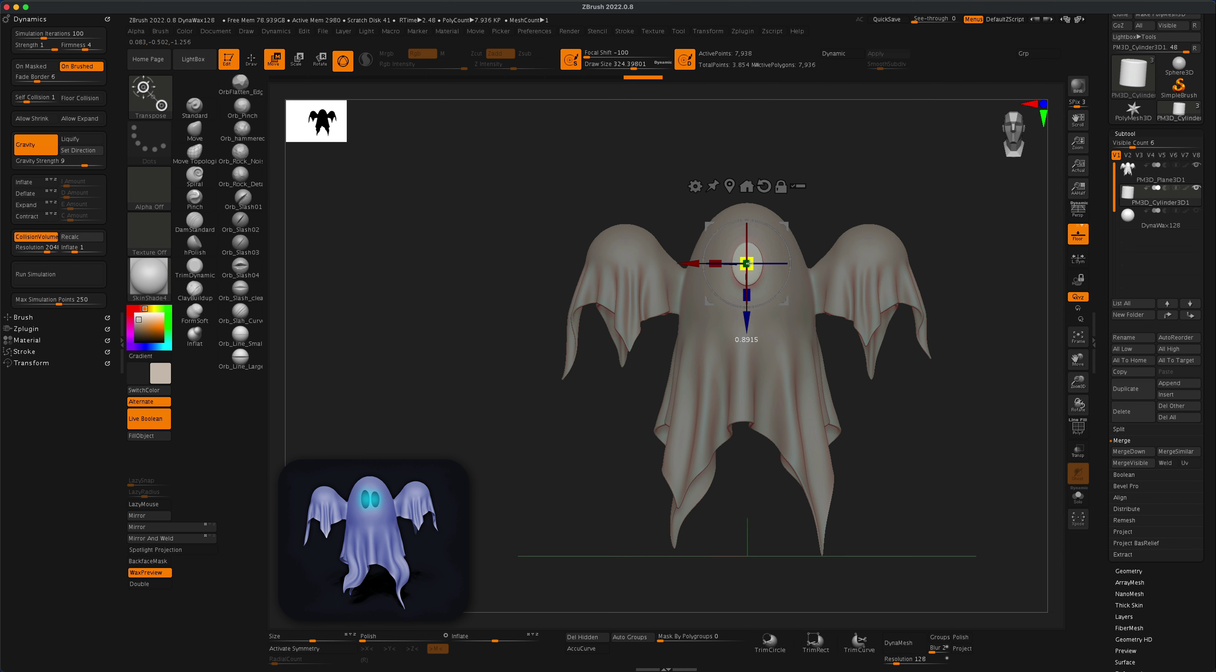
# Refine the oval eye's size and adjust its placement and tilt against the front of the face.
pyautogui.moveTo(786, 223); pyautogui.dragTo(777, 216)
pyautogui.moveTo(823, 183); pyautogui.dragTo(802, 219)
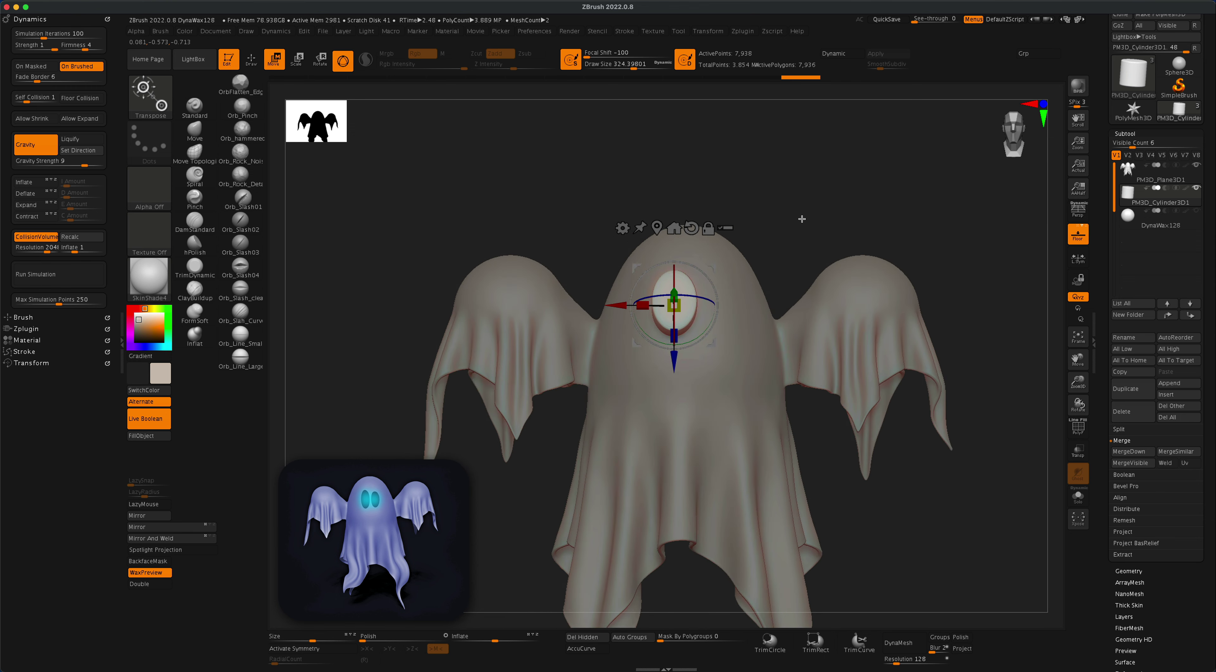
pyautogui.moveTo(680, 310)
pyautogui.mouseDown()
pyautogui.moveTo(613, 305)
pyautogui.moveTo(671, 288)
pyautogui.mouseUp()
pyautogui.moveTo(597, 261); pyautogui.dragTo(591, 252)
# Try to mirror and weld the eye after deleting its lower subdivision levels, and undo the attempt.
pyautogui.click(171, 538)
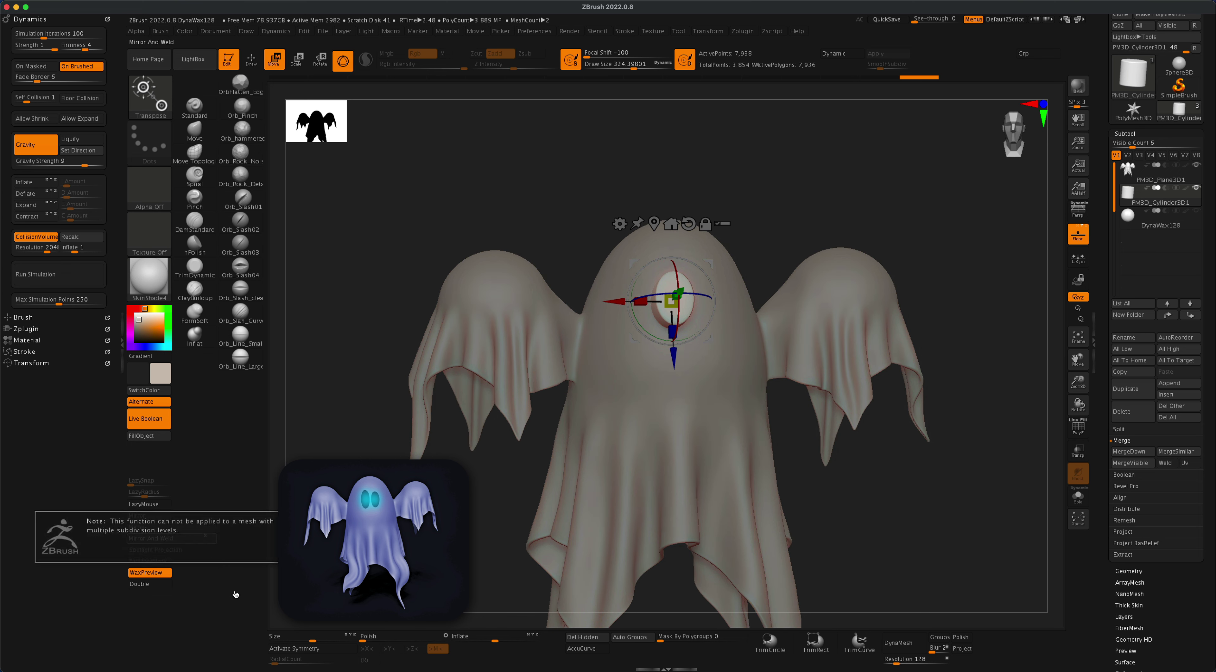
pyautogui.click(1135, 571)
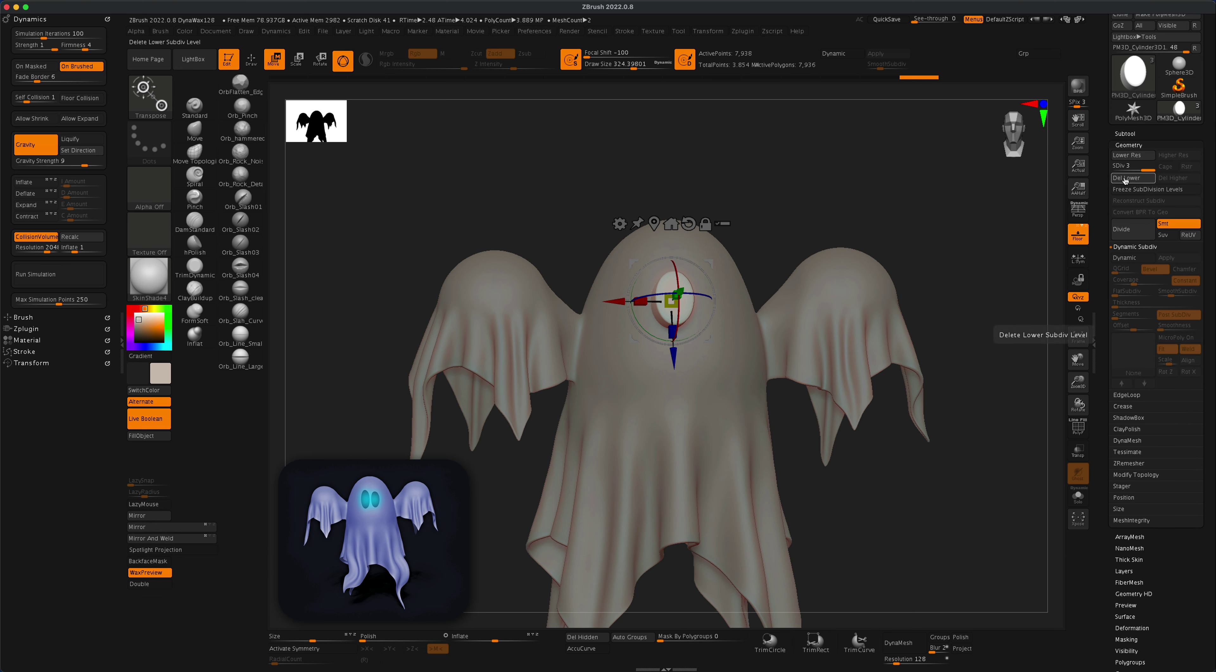
pyautogui.click(1136, 179)
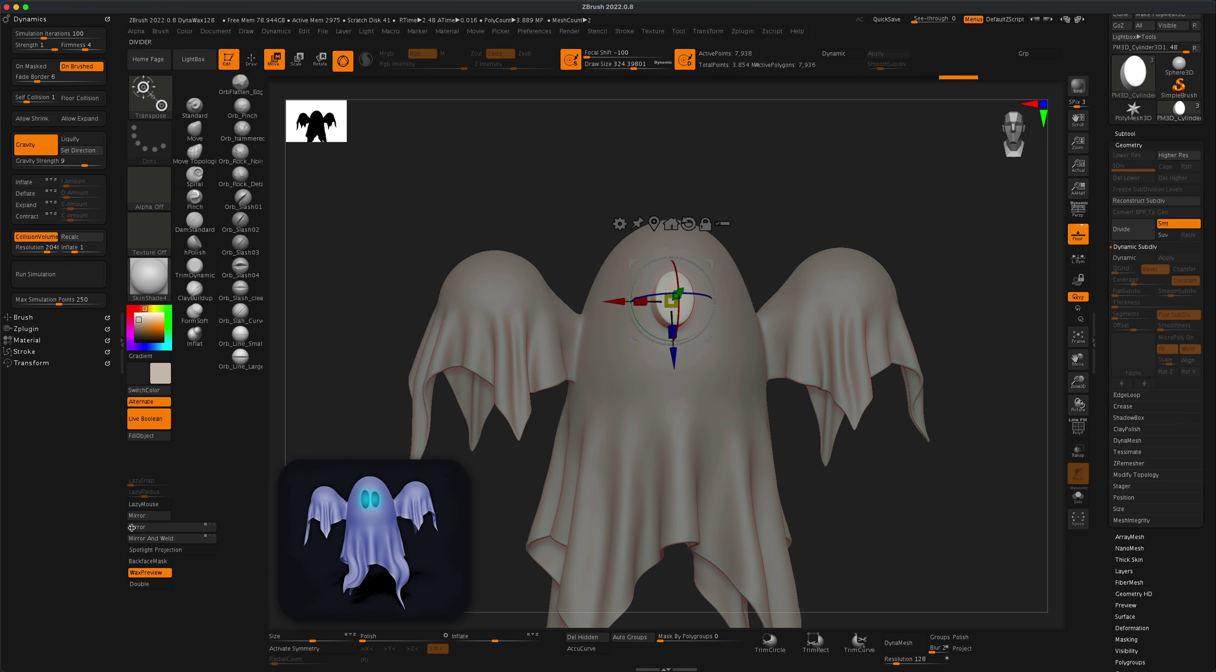
pyautogui.click(165, 538)
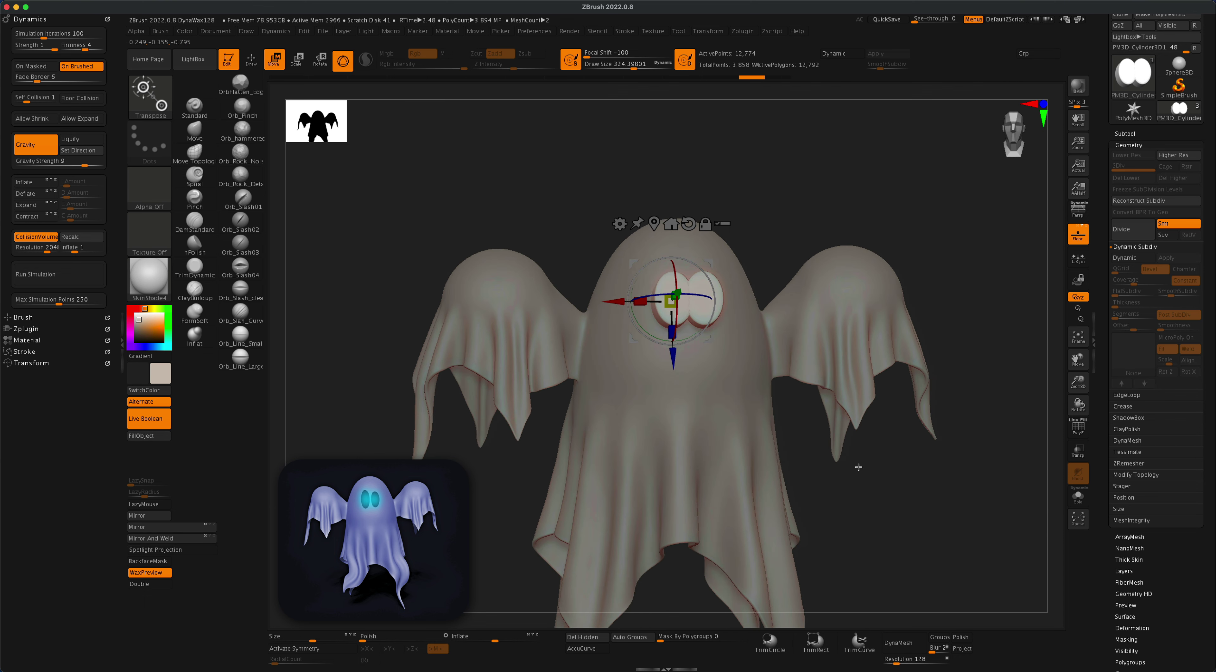
pyautogui.press('q')
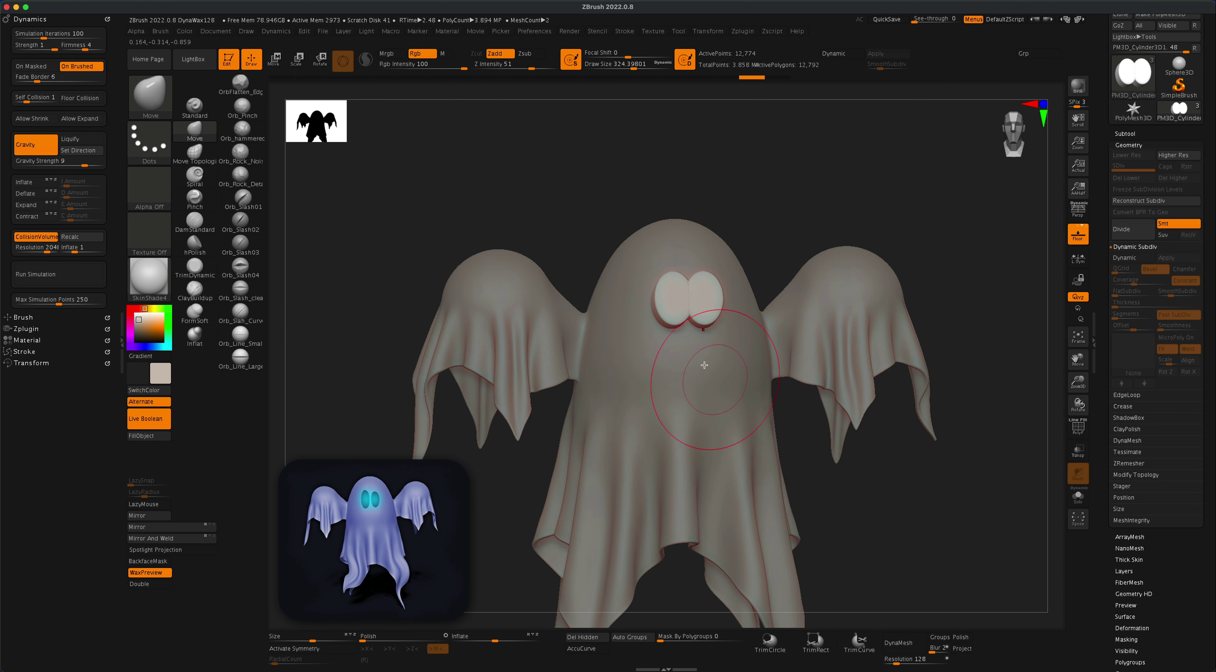
pyautogui.hotkey('ctrl', 'z')
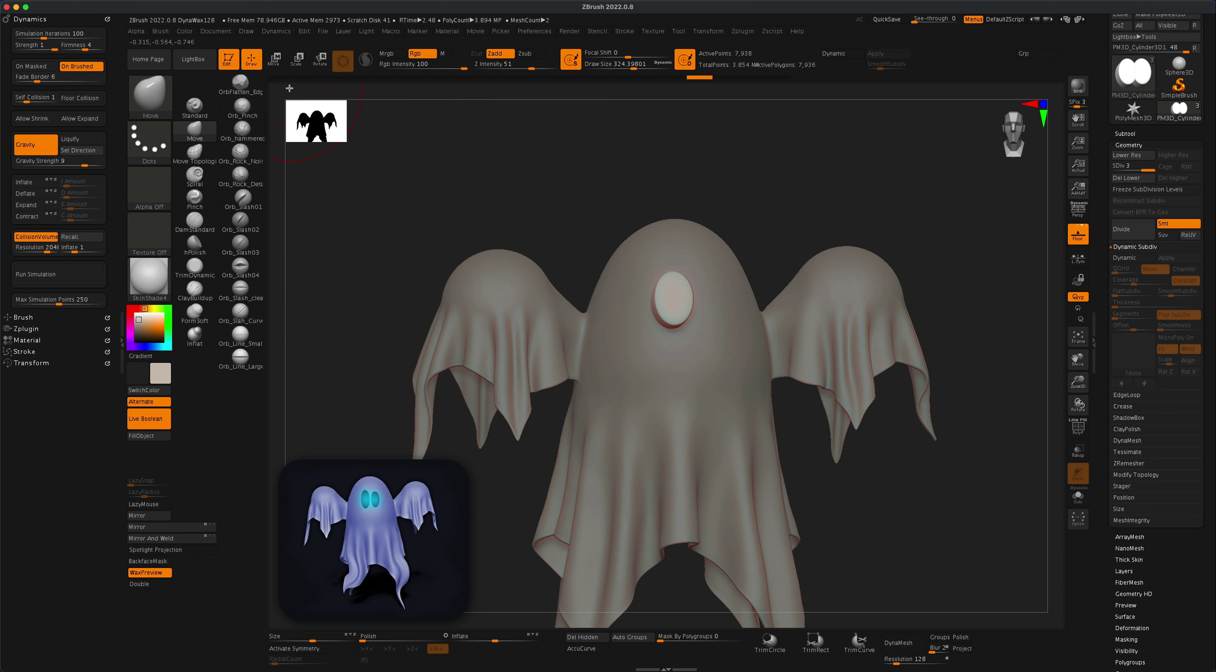
# Move the eye farther from the face's centre, delete its lower subdivision levels and apply Mirror And Weld to make the pair.
pyautogui.click(277, 57)
pyautogui.moveTo(619, 300); pyautogui.dragTo(609, 300)
pyautogui.click(144, 538)
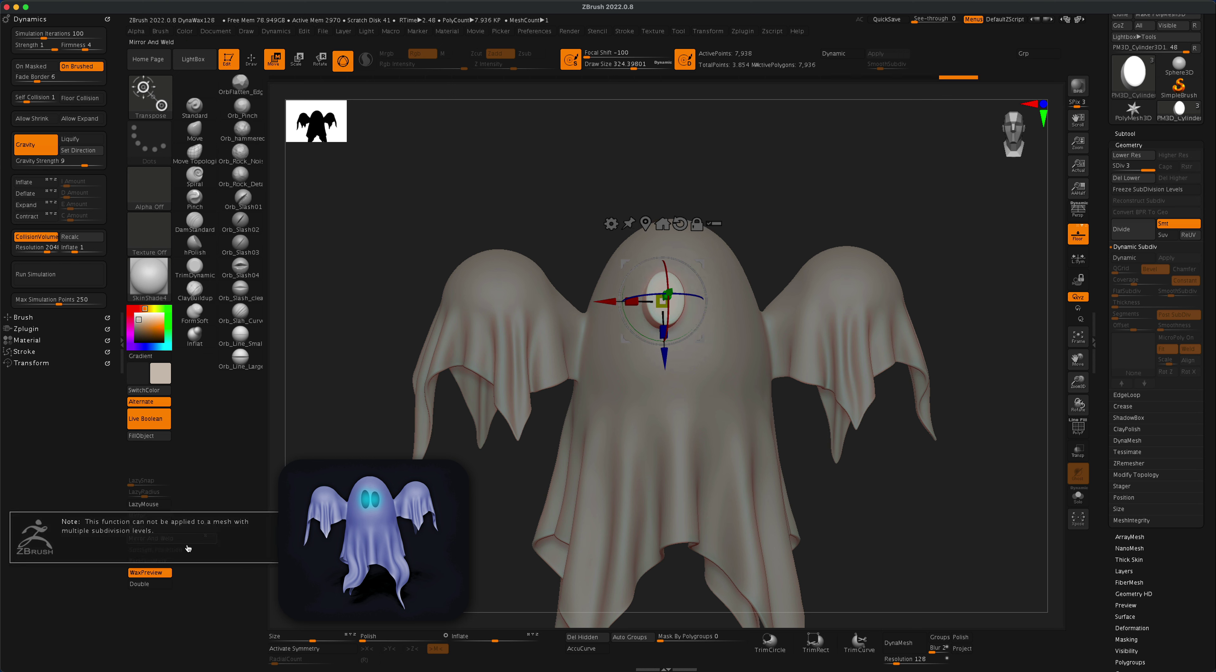
pyautogui.click(1122, 190)
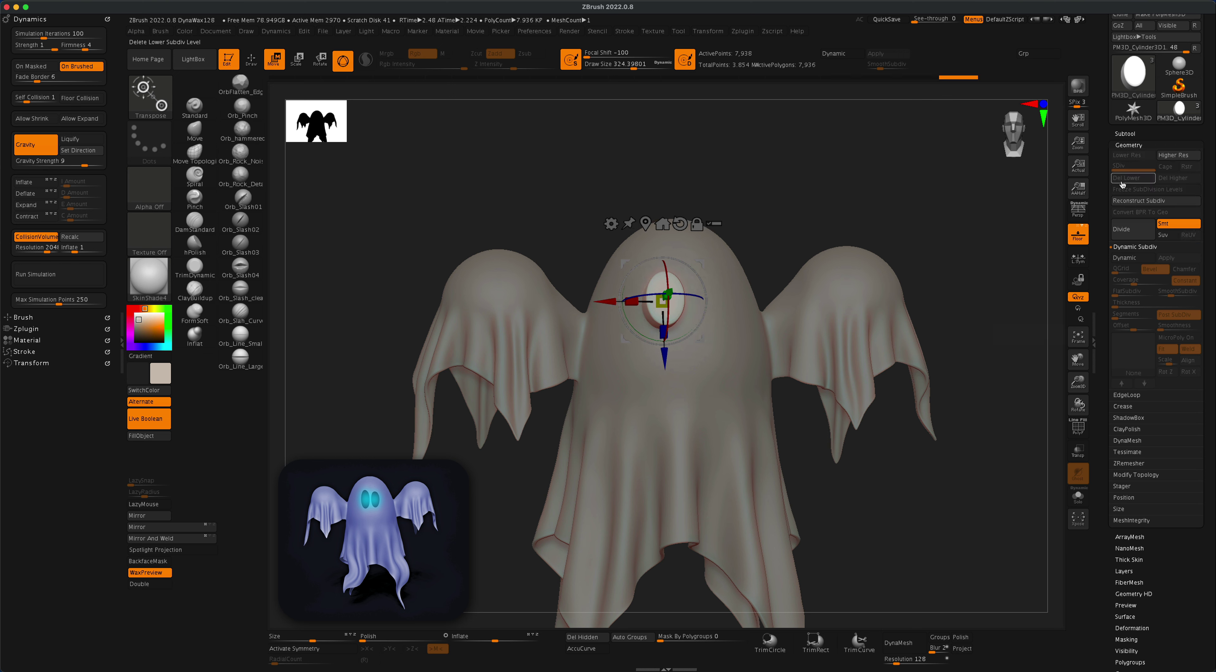
pyautogui.click(190, 541)
pyautogui.moveTo(378, 359); pyautogui.dragTo(350, 359)
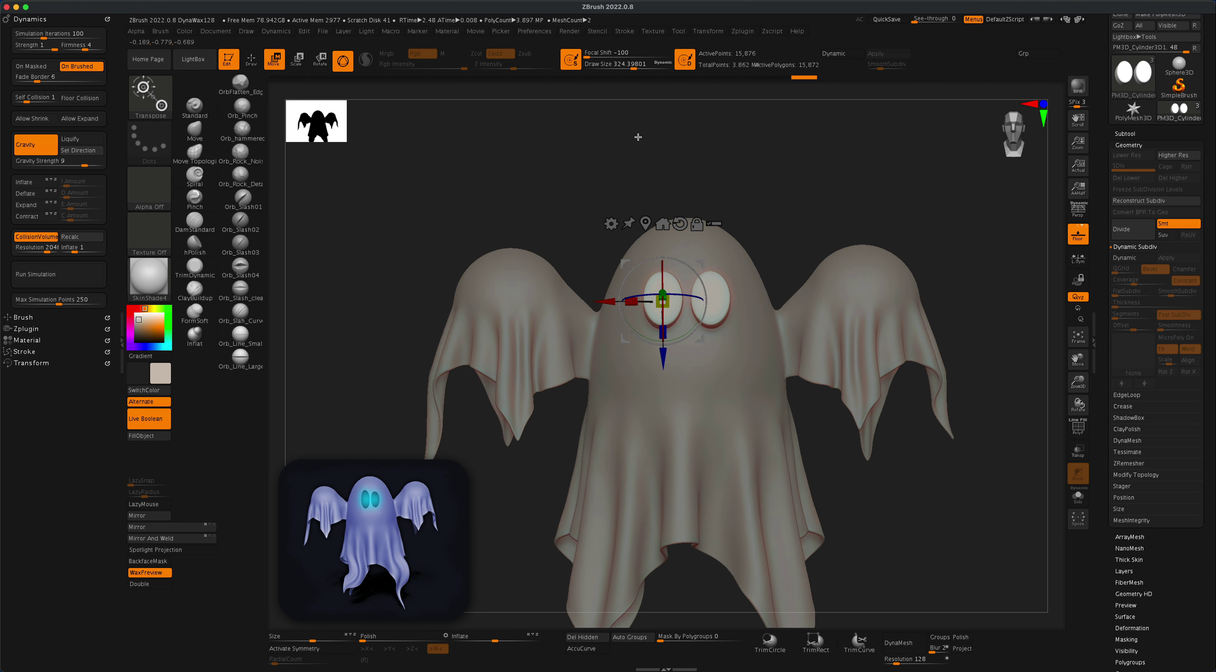
# Centre the gizmo on the pair of eyes and set the eye cylinders' subtool to Boolean subtraction from the ghost.
pyautogui.click(646, 224)
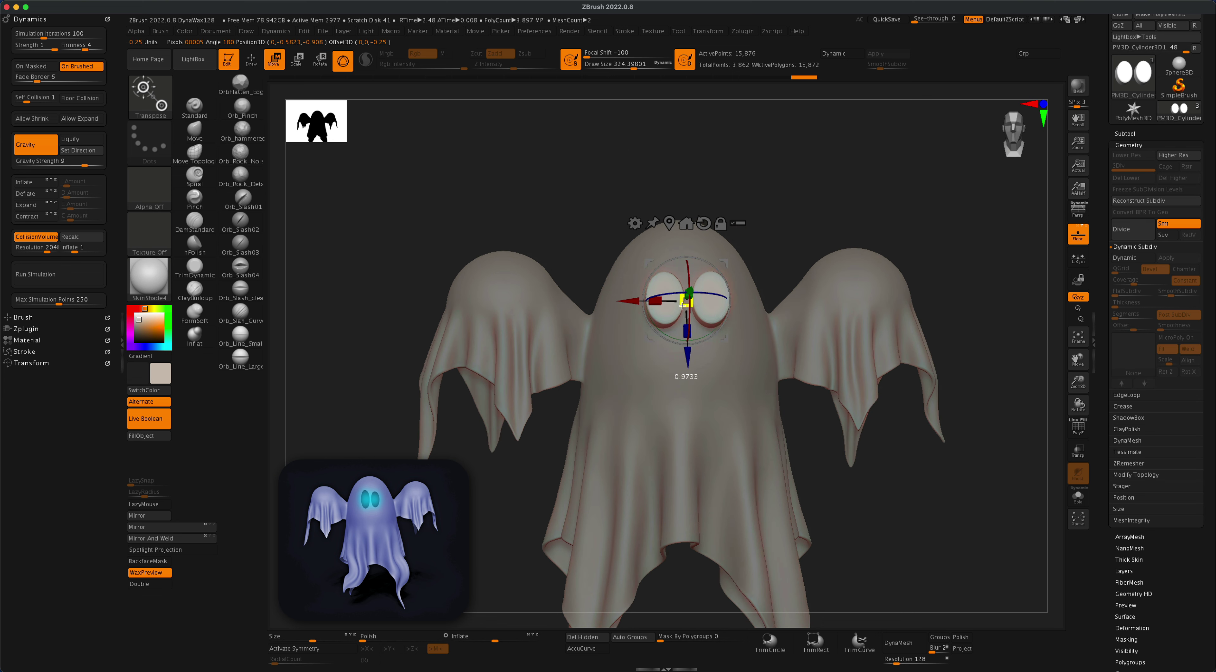
pyautogui.moveTo(790, 239); pyautogui.dragTo(868, 302)
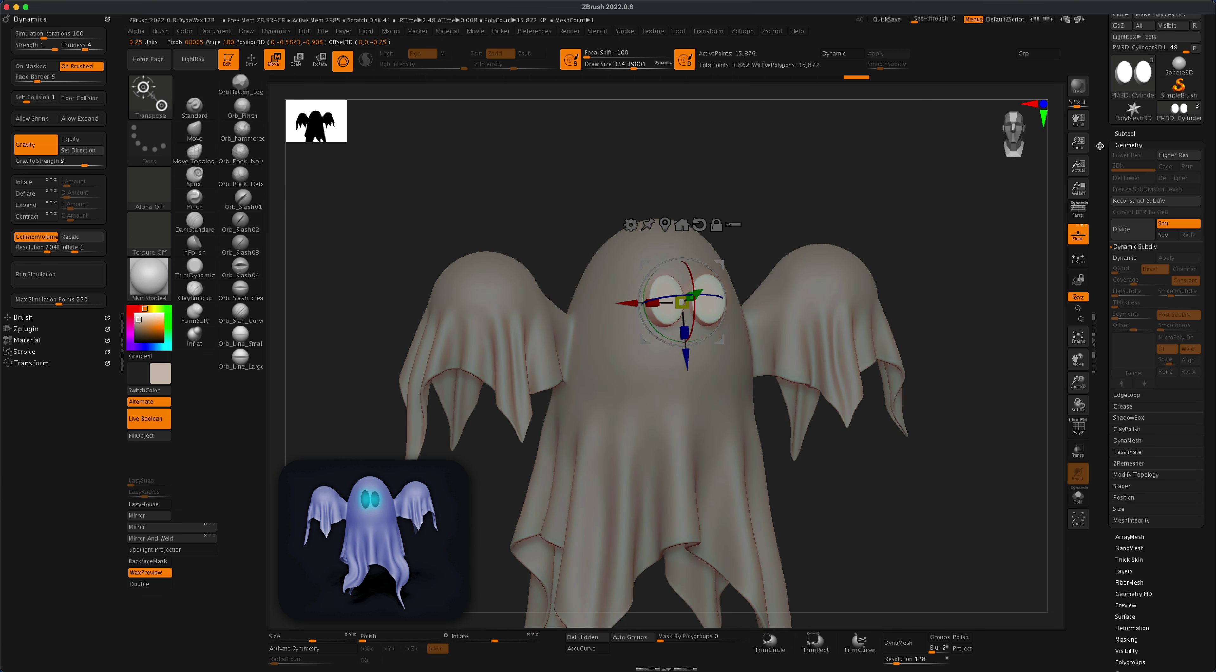
pyautogui.click(1131, 134)
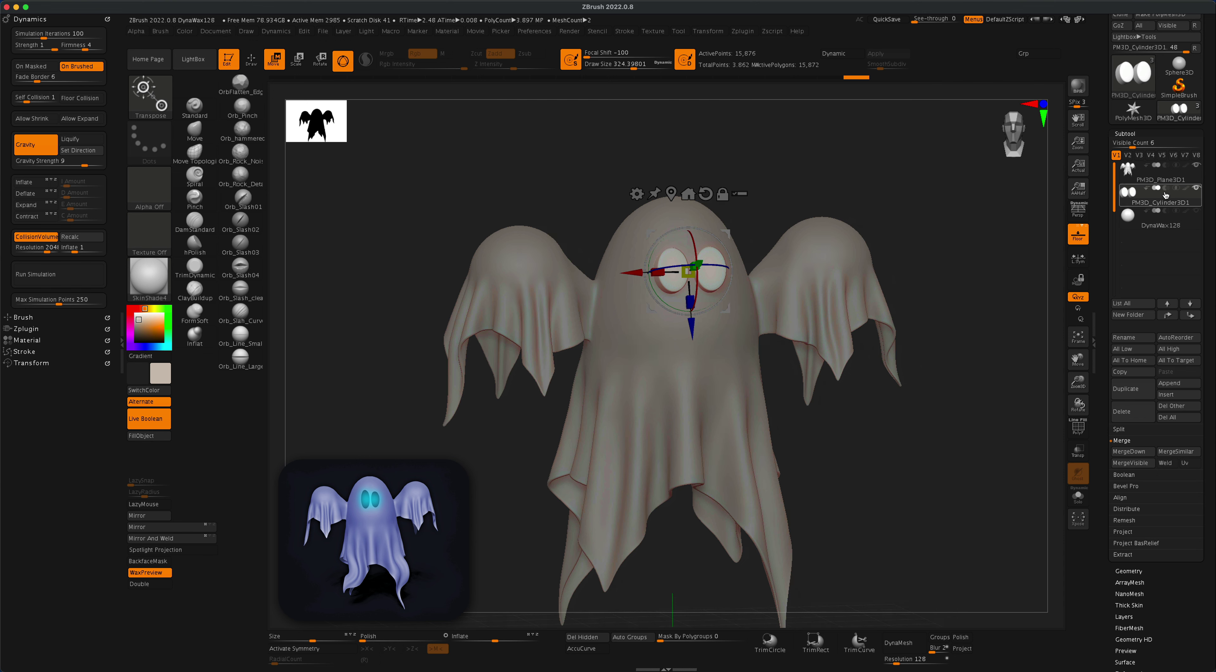
pyautogui.moveTo(1168, 191)
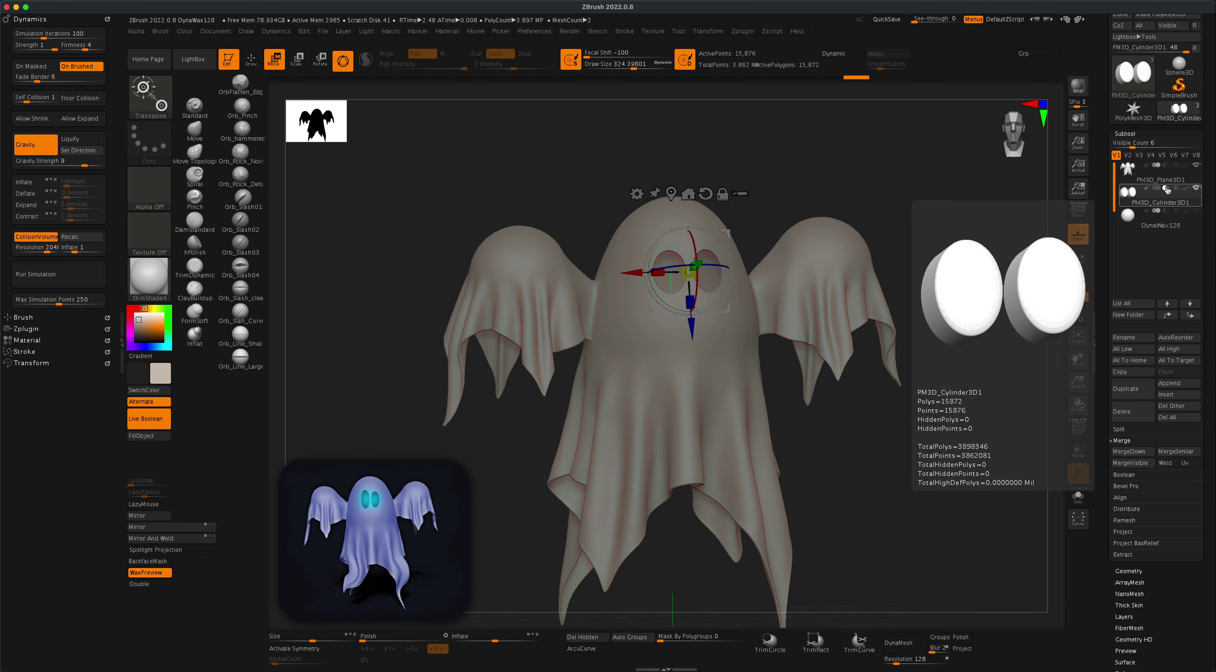
# Toggle Live Boolean off and on to compare the ghost's face with and without the eye cutouts.
pyautogui.click(150, 425)
pyautogui.click(149, 426)
pyautogui.click(149, 425)
pyautogui.click(150, 426)
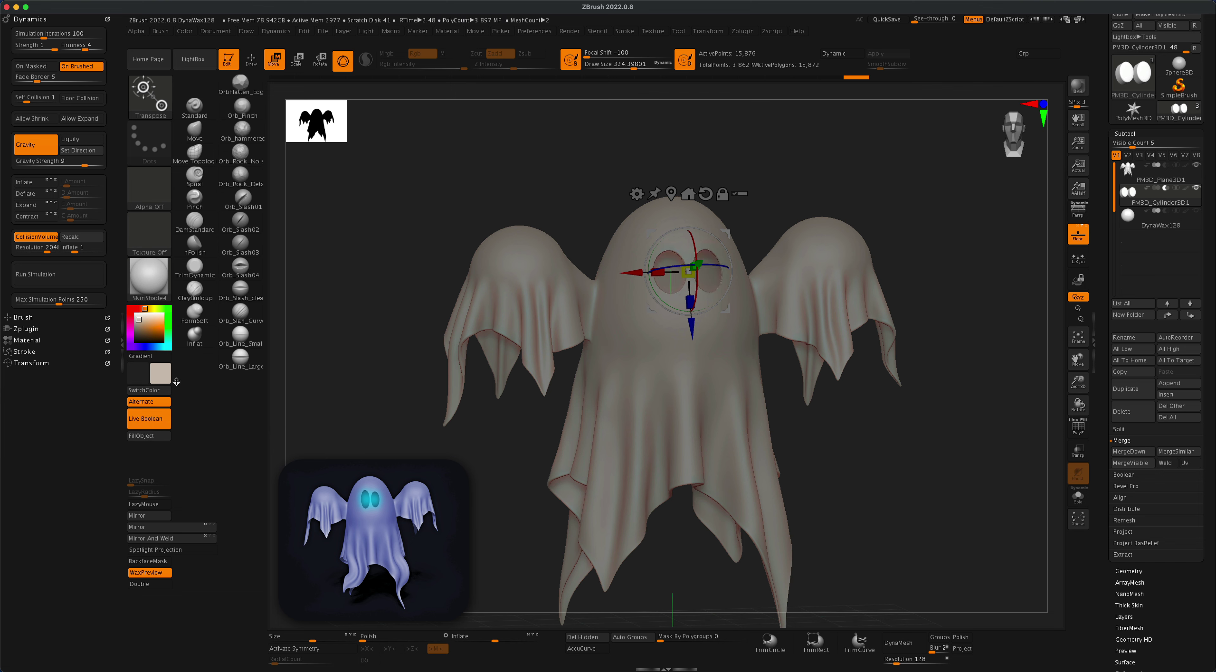
pyautogui.moveTo(805, 412); pyautogui.dragTo(861, 415)
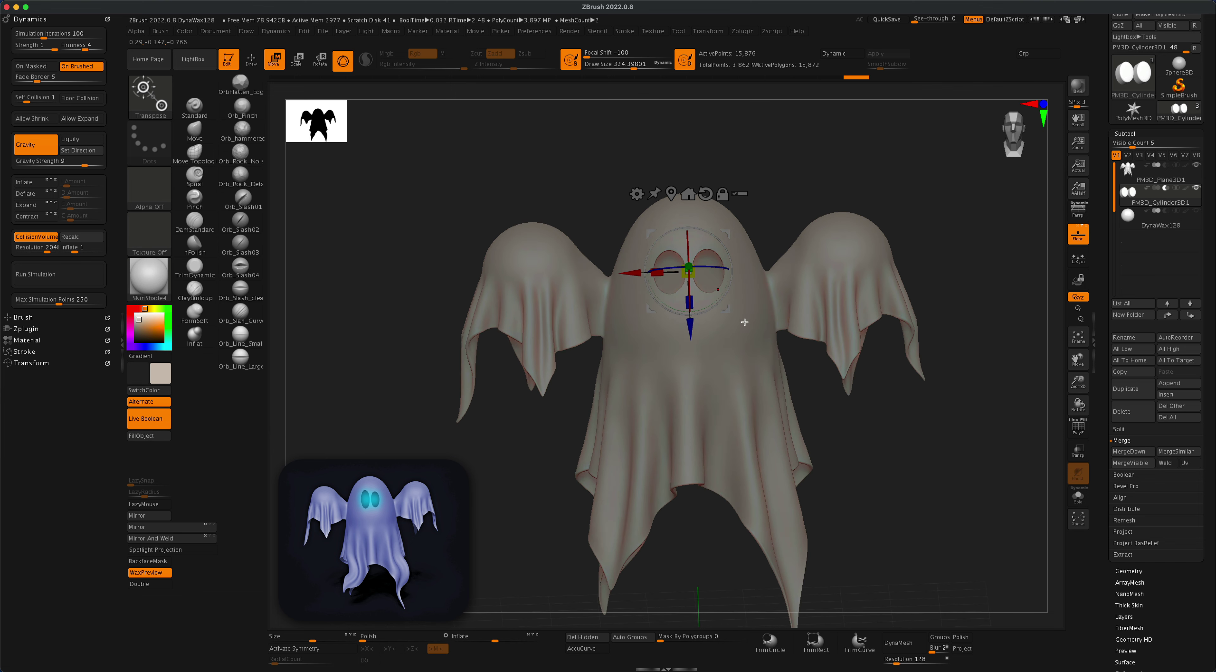
# Reshape the two eye cutouts into narrower, taller ovals with the Move brush, at draw sizes of about 344 and 274.
pyautogui.moveTo(698, 306); pyautogui.dragTo(694, 311)
pyautogui.click(192, 139)
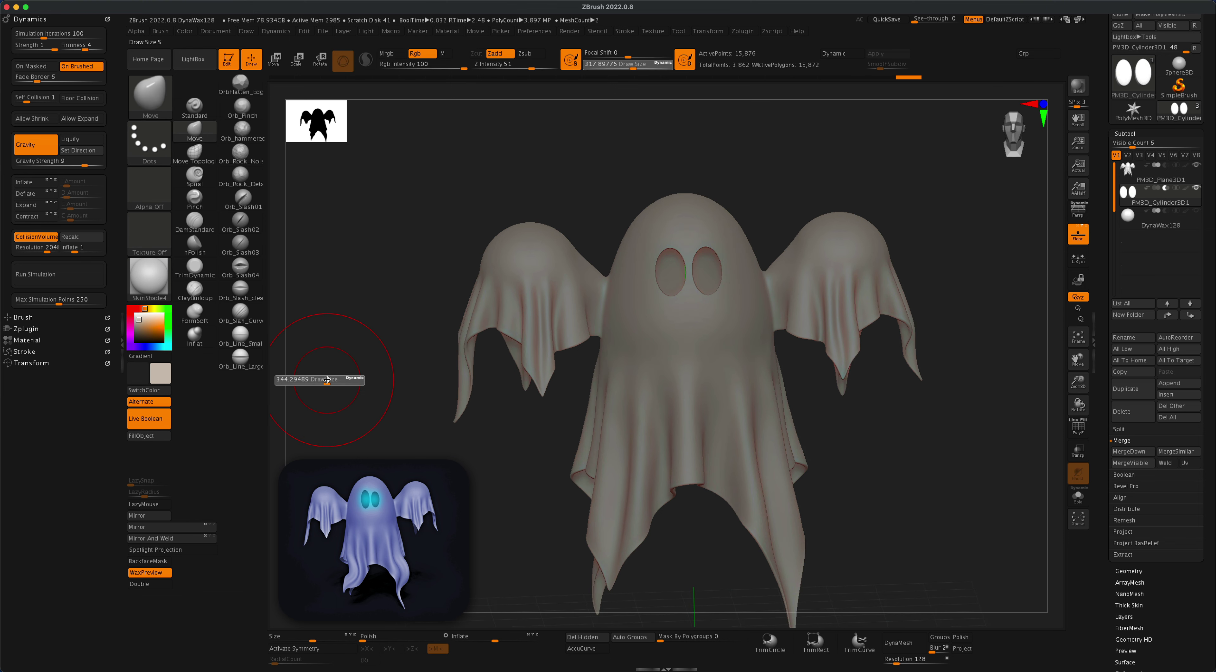
pyautogui.moveTo(727, 273); pyautogui.dragTo(658, 276)
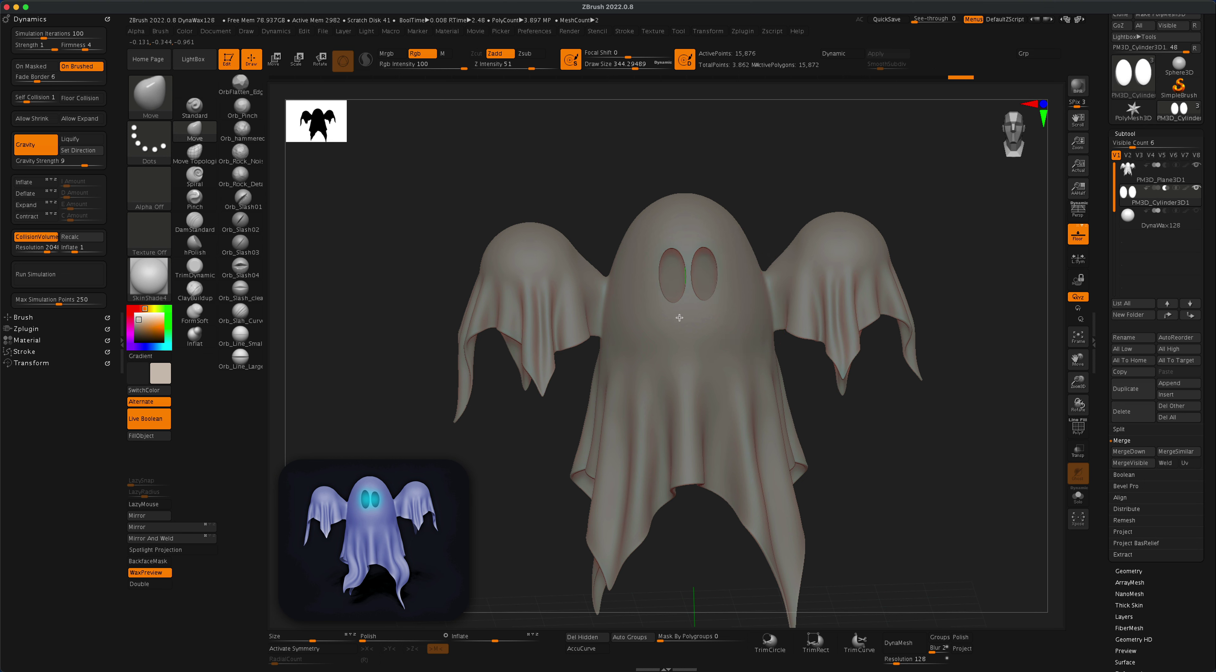
pyautogui.moveTo(672, 234); pyautogui.dragTo(672, 237)
pyautogui.press('s')
pyautogui.moveTo(741, 302); pyautogui.dragTo(735, 302)
pyautogui.moveTo(696, 229); pyautogui.dragTo(695, 239)
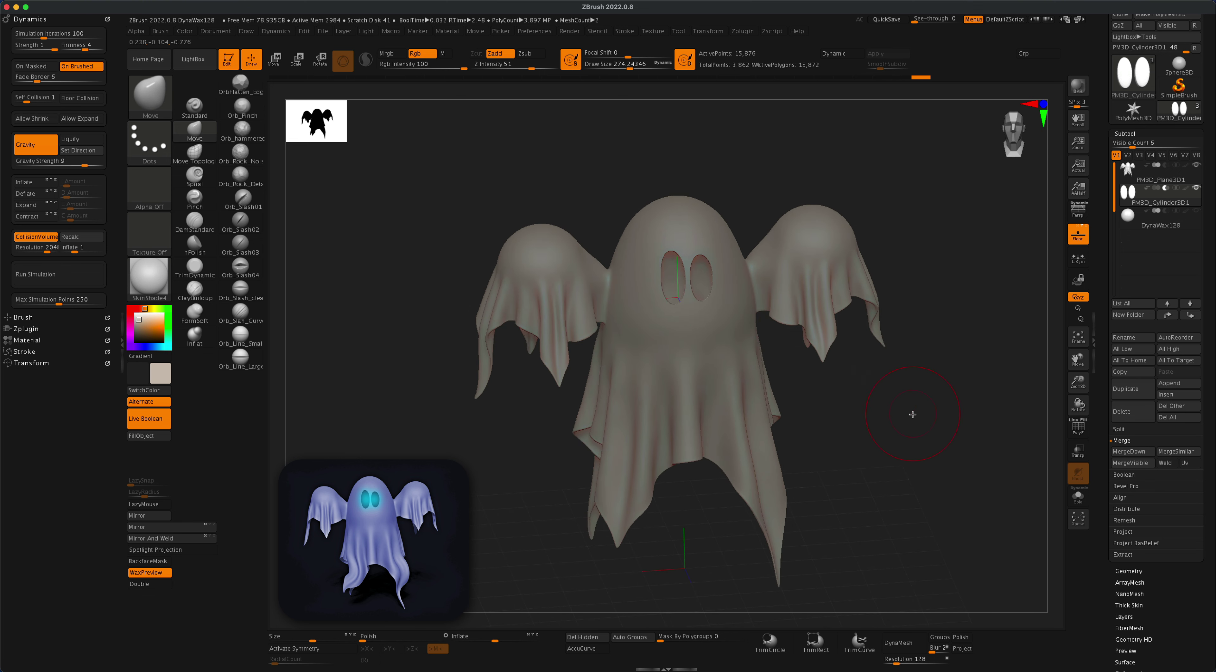
# Open the subtool Boolean options and briefly show the hidden DynaWax128 sphere to check which subtools Make Boolean Mesh would include.
pyautogui.scroll(-3, 1162, 598)
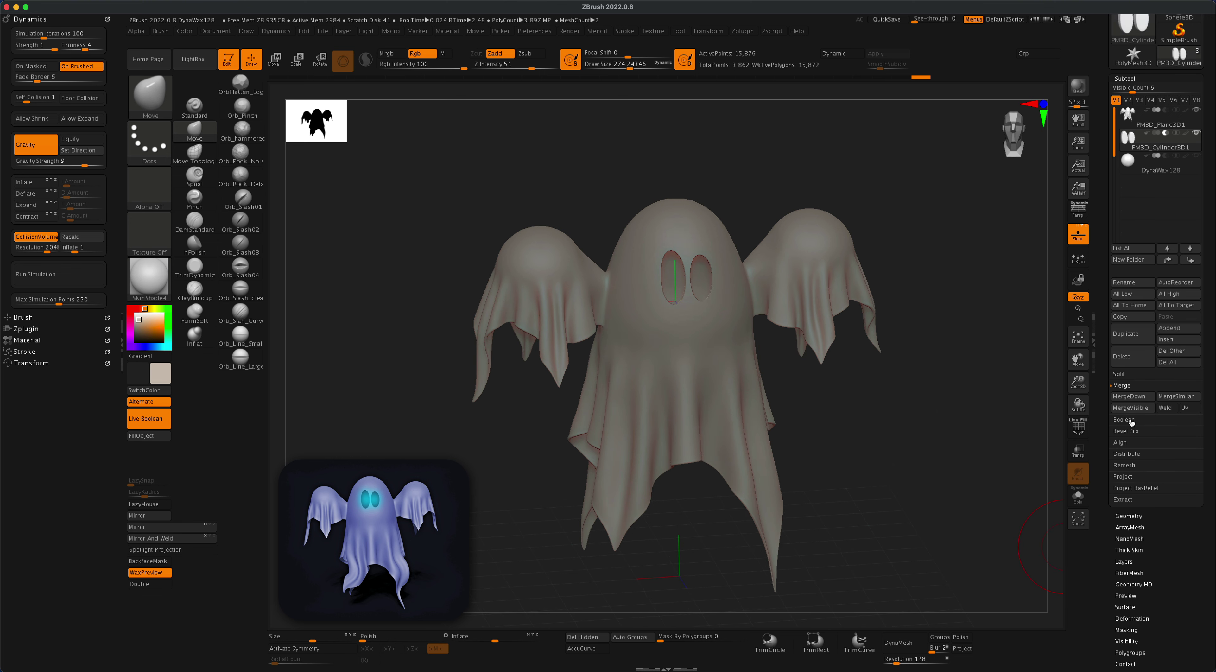
pyautogui.click(1133, 420)
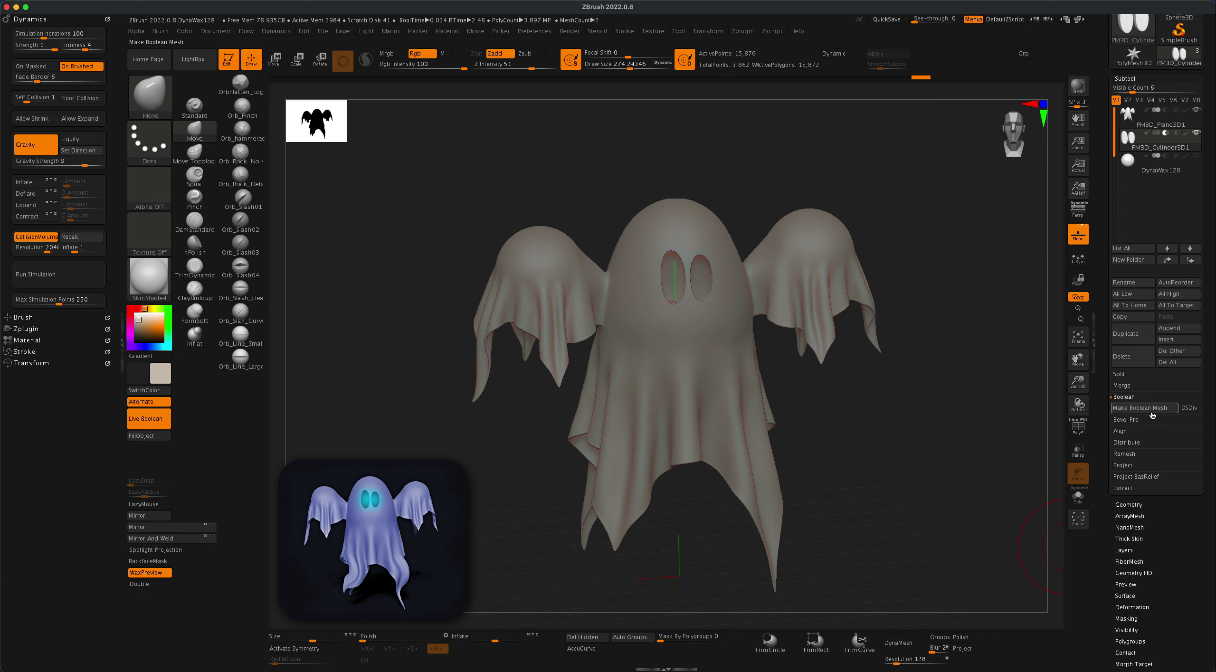
pyautogui.scroll(2, 1204, 192)
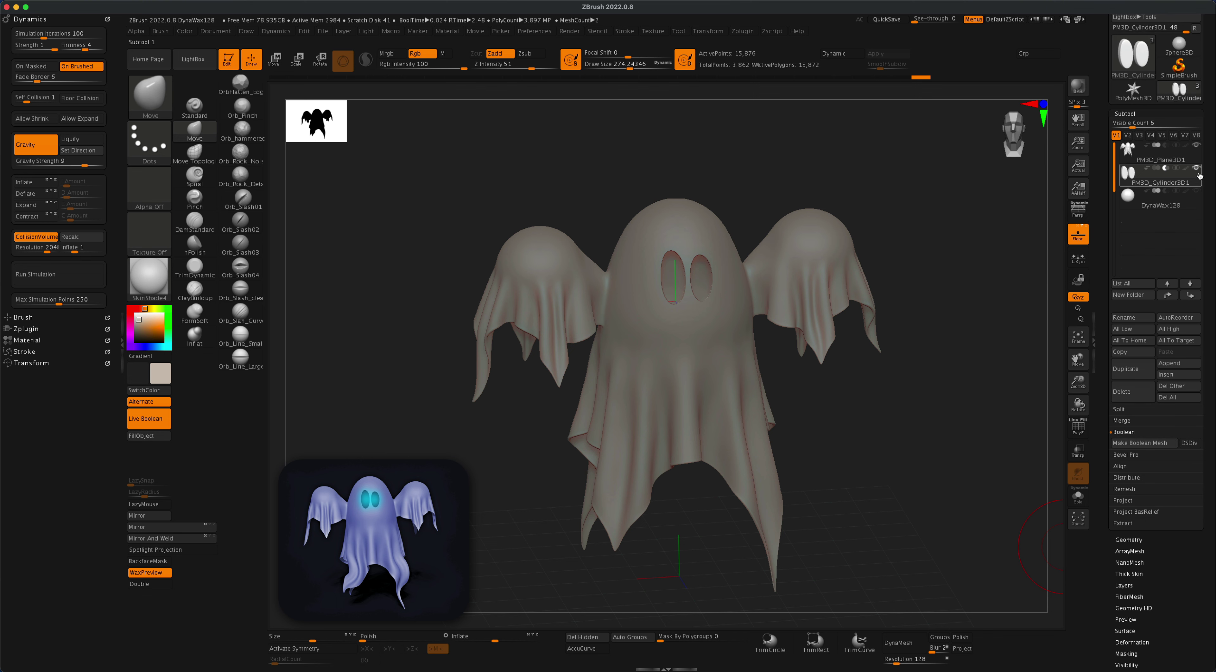
pyautogui.click(1195, 148)
pyautogui.click(1197, 192)
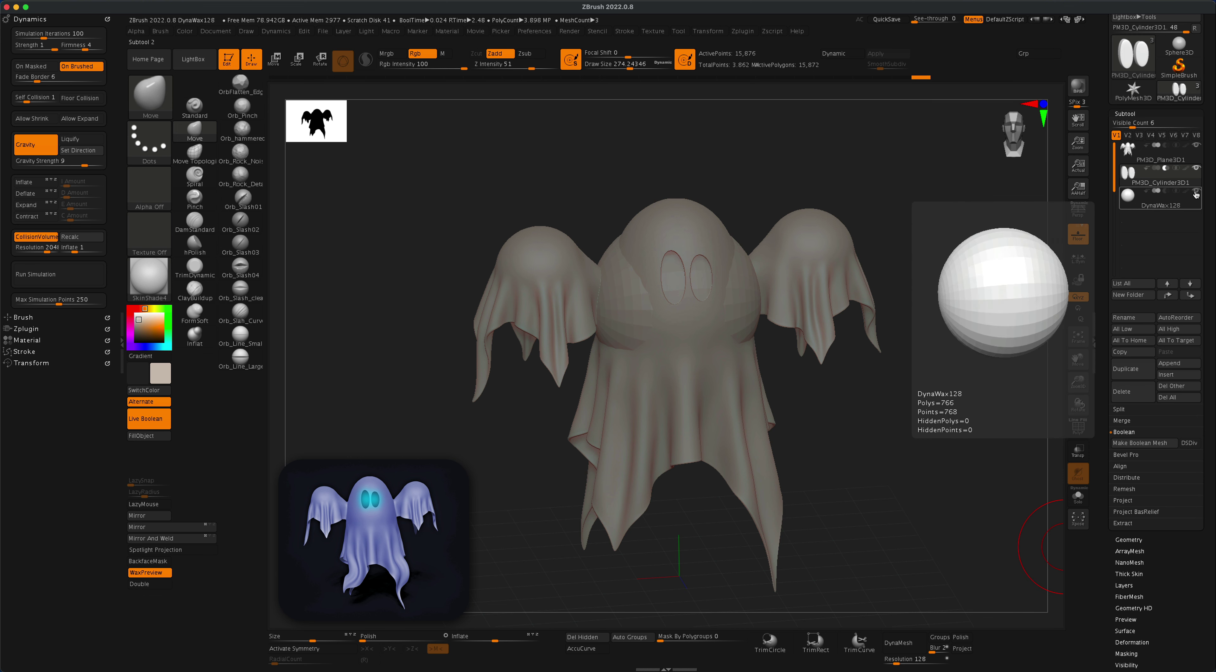
pyautogui.click(1200, 151)
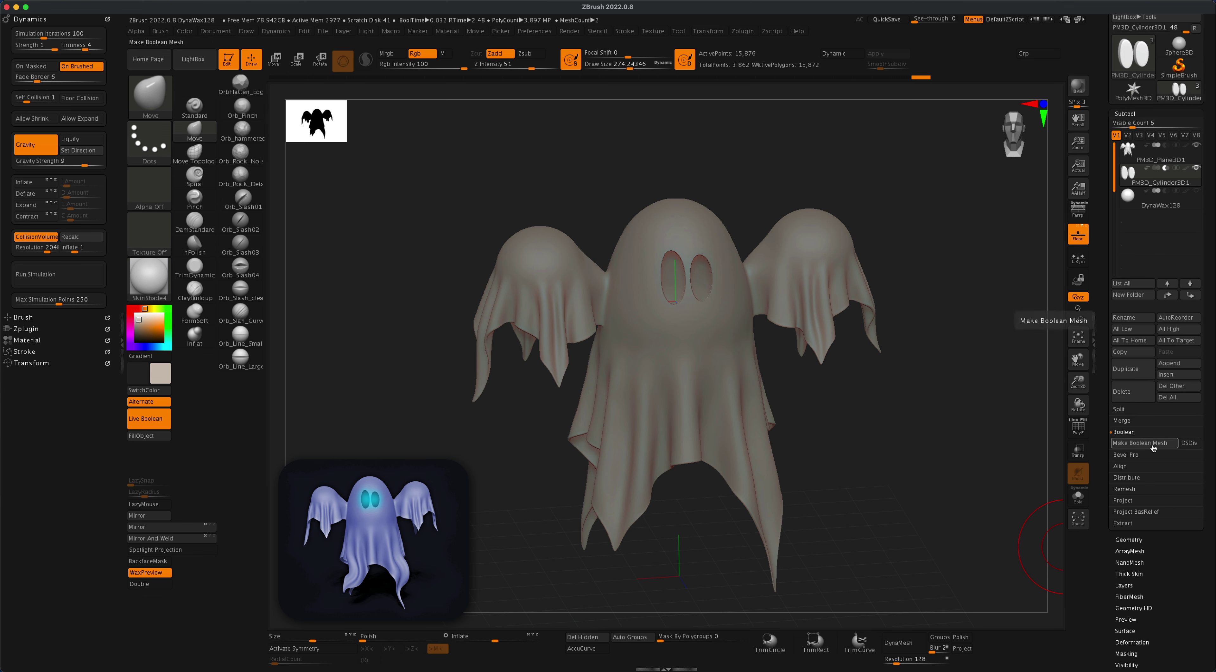
# Frame the whole ghost from the front and render it with BPR.
pyautogui.moveTo(912, 352); pyautogui.dragTo(923, 387)
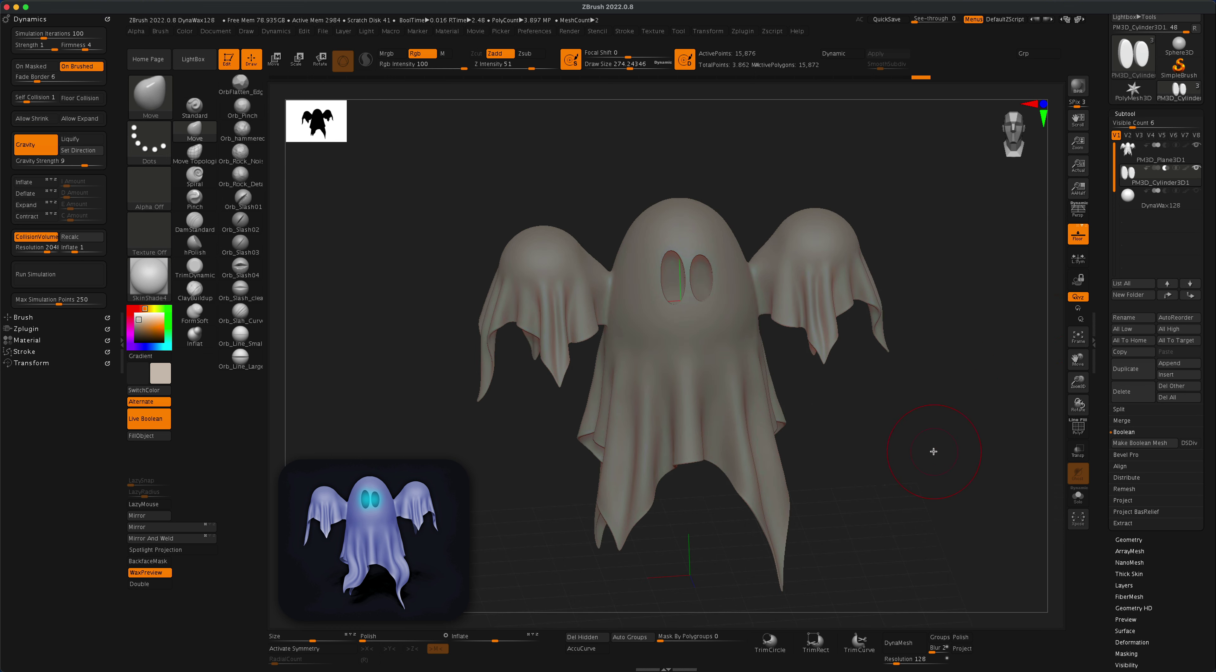
pyautogui.moveTo(934, 451)
pyautogui.mouseDown()
pyautogui.moveTo(937, 427)
pyautogui.moveTo(916, 450)
pyautogui.mouseUp()
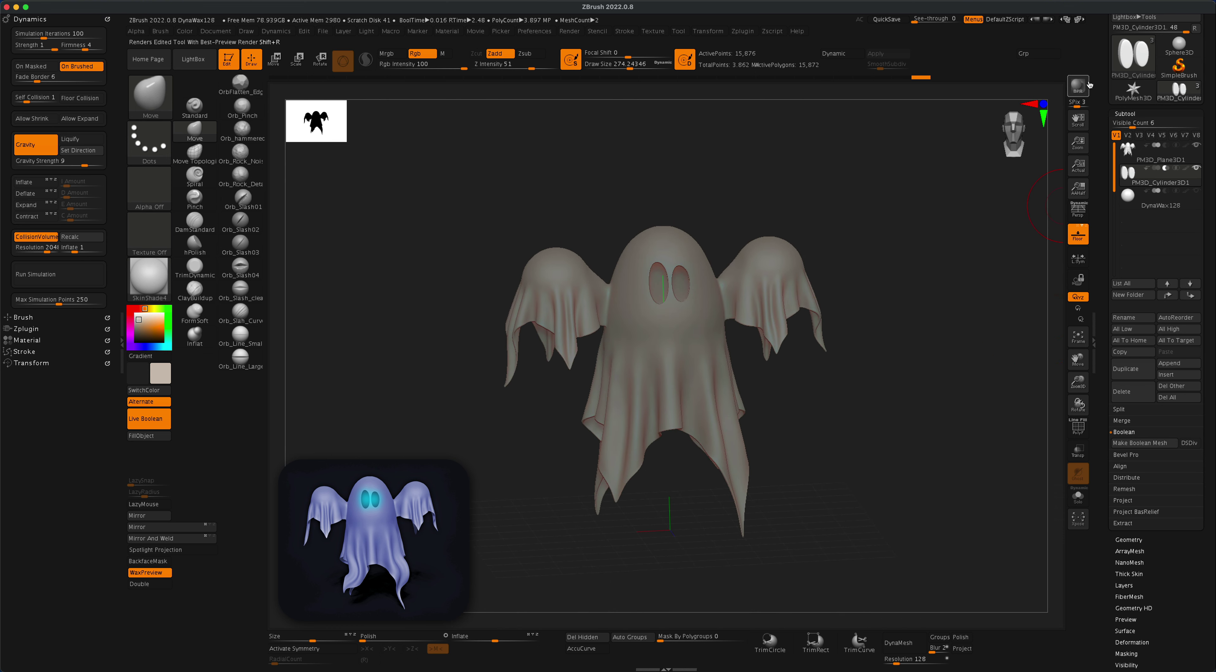
pyautogui.click(1088, 84)
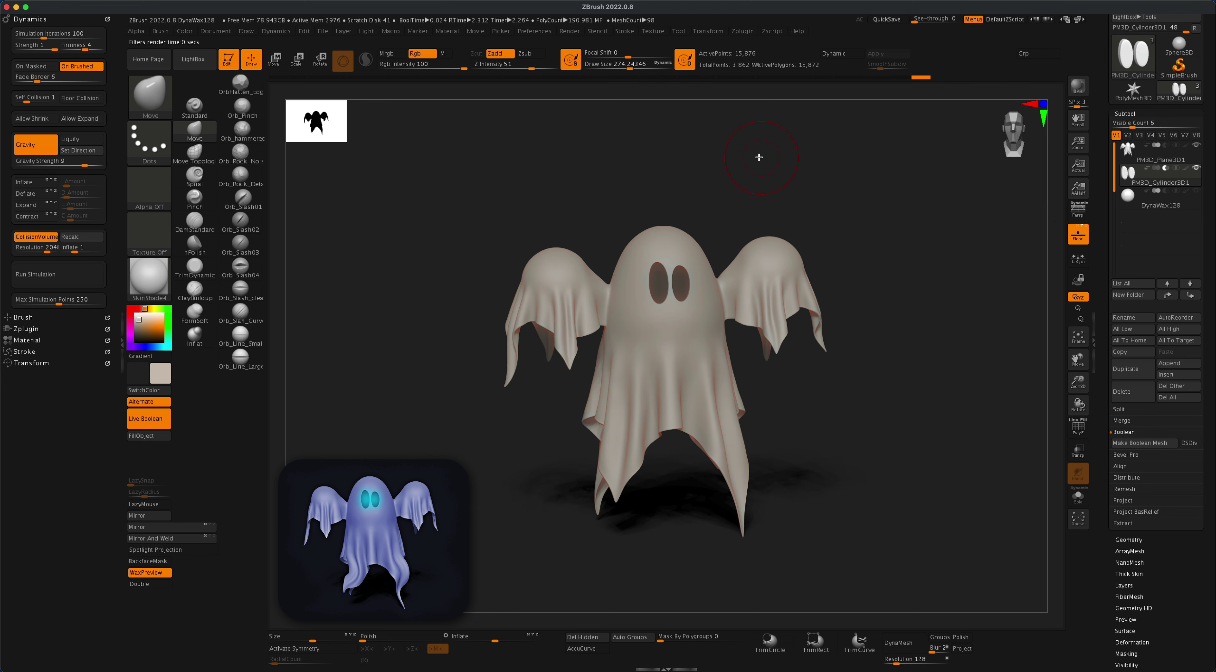
# Enable the third BPR filter, Sharpen, and set its radius to 14.
pyautogui.click(570, 32)
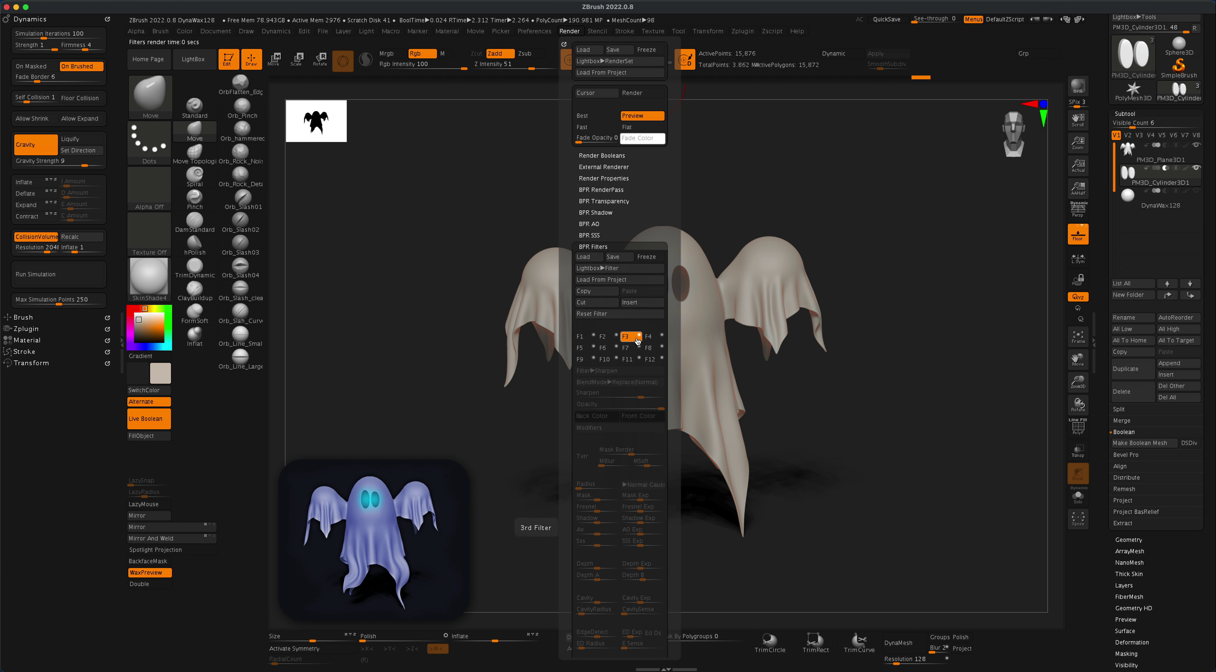
pyautogui.click(639, 336)
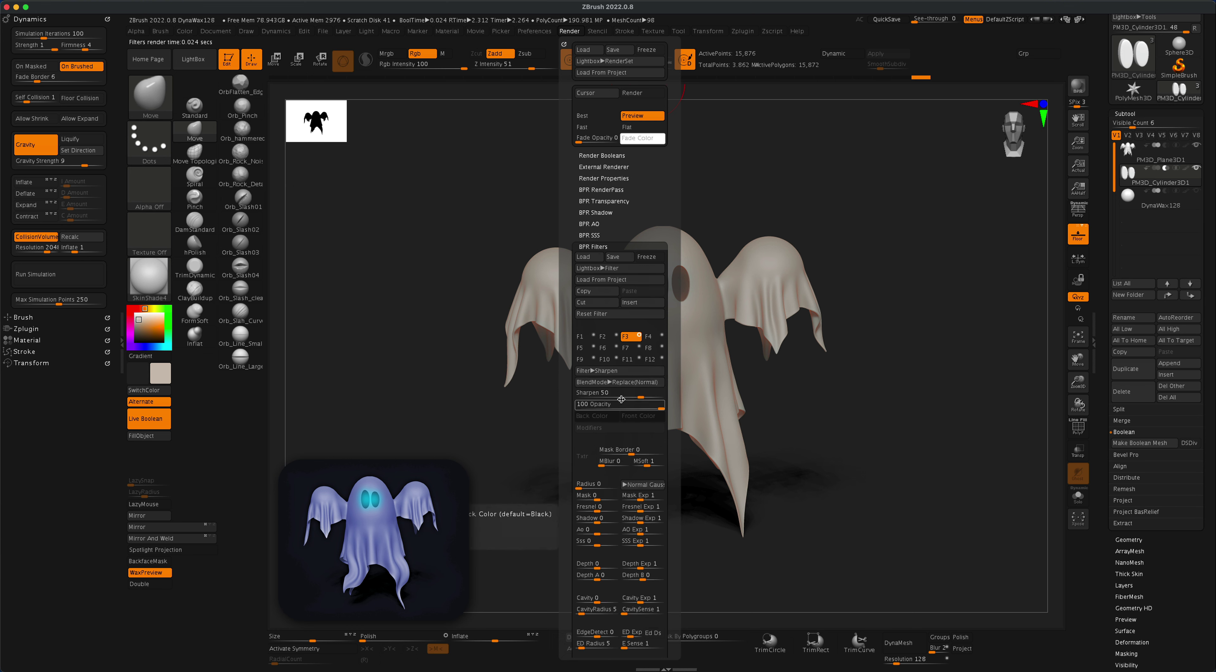
pyautogui.click(588, 486)
pyautogui.write('14')
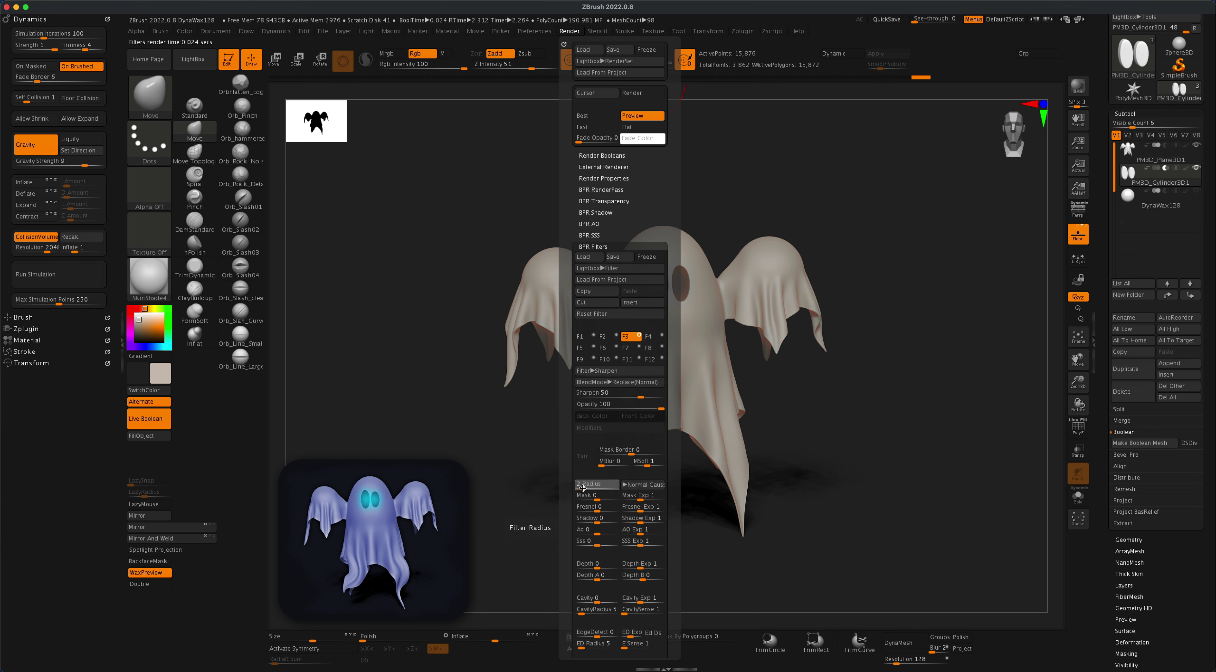
pyautogui.moveTo(592, 489); pyautogui.dragTo(594, 489)
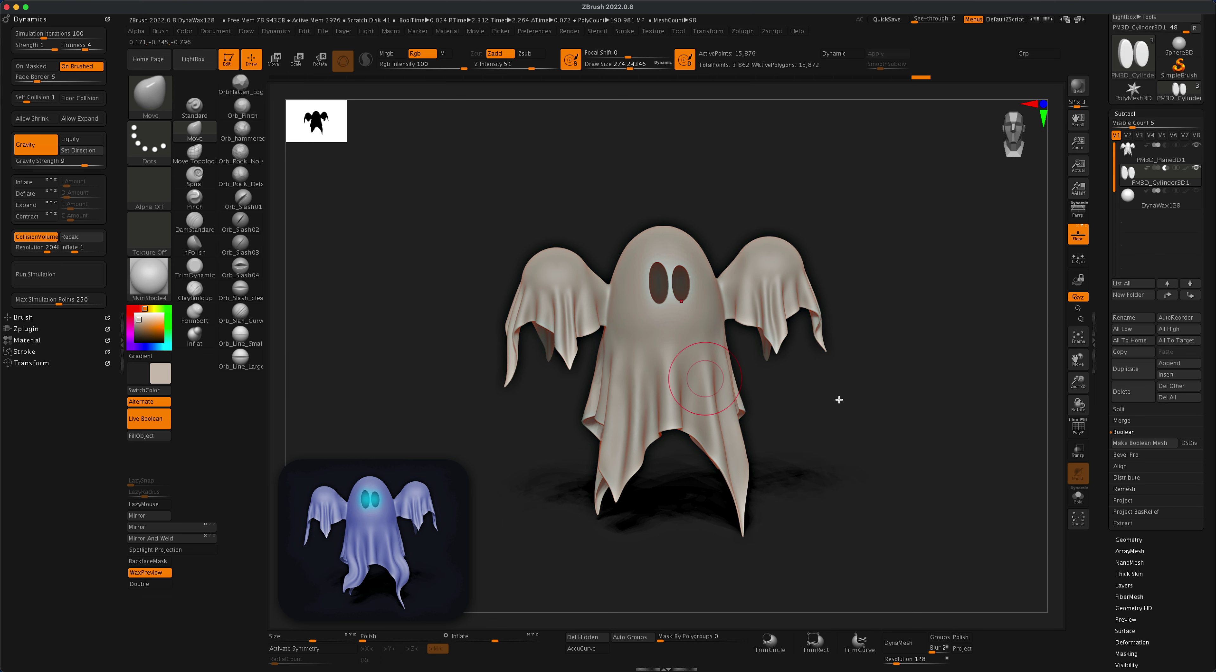
# Examine the eye subtool's Geometry options and the Decimation Master settings for reducing the polygon count.
pyautogui.click(1126, 540)
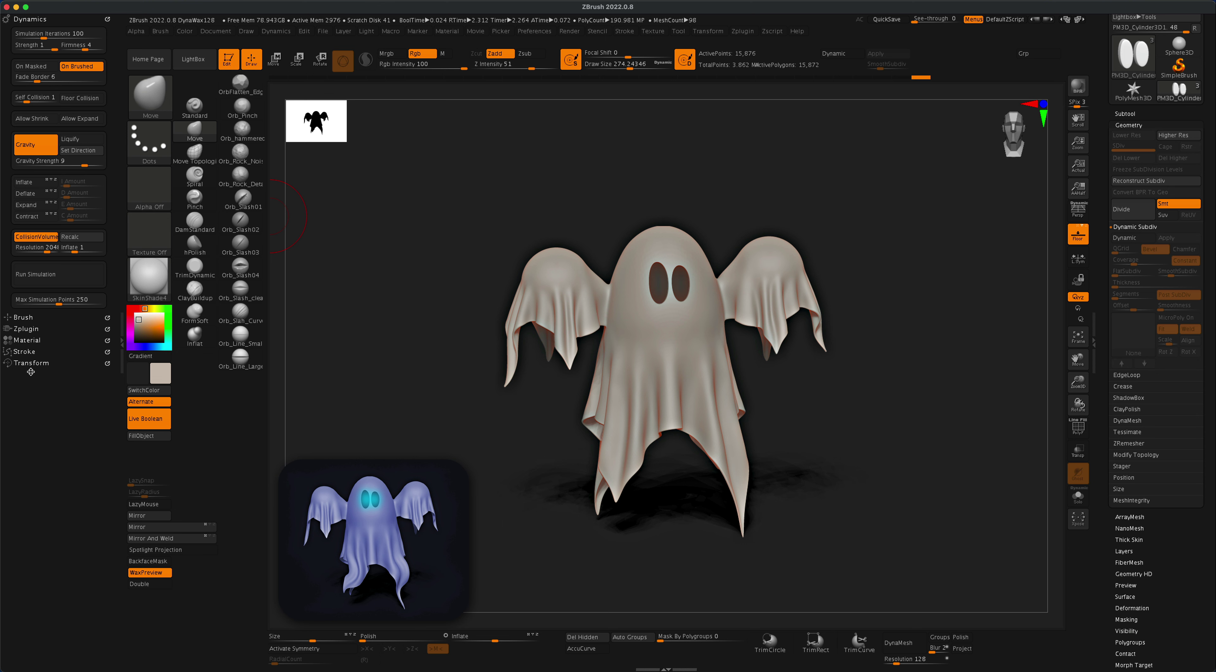
pyautogui.click(27, 330)
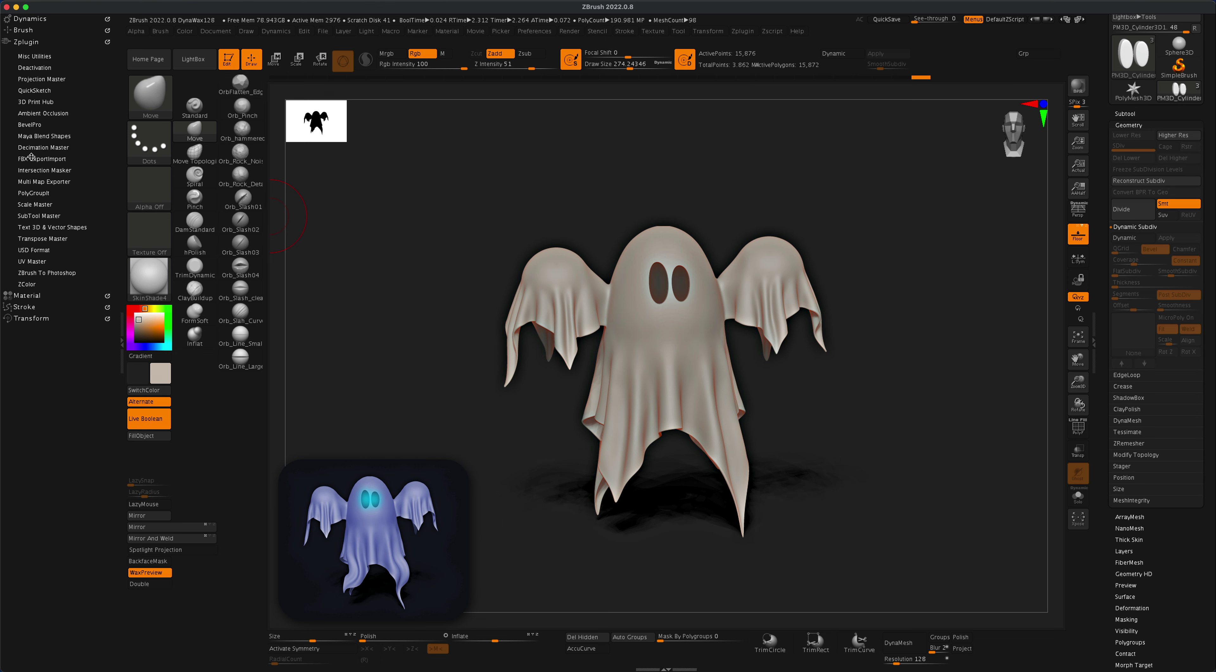
pyautogui.click(41, 147)
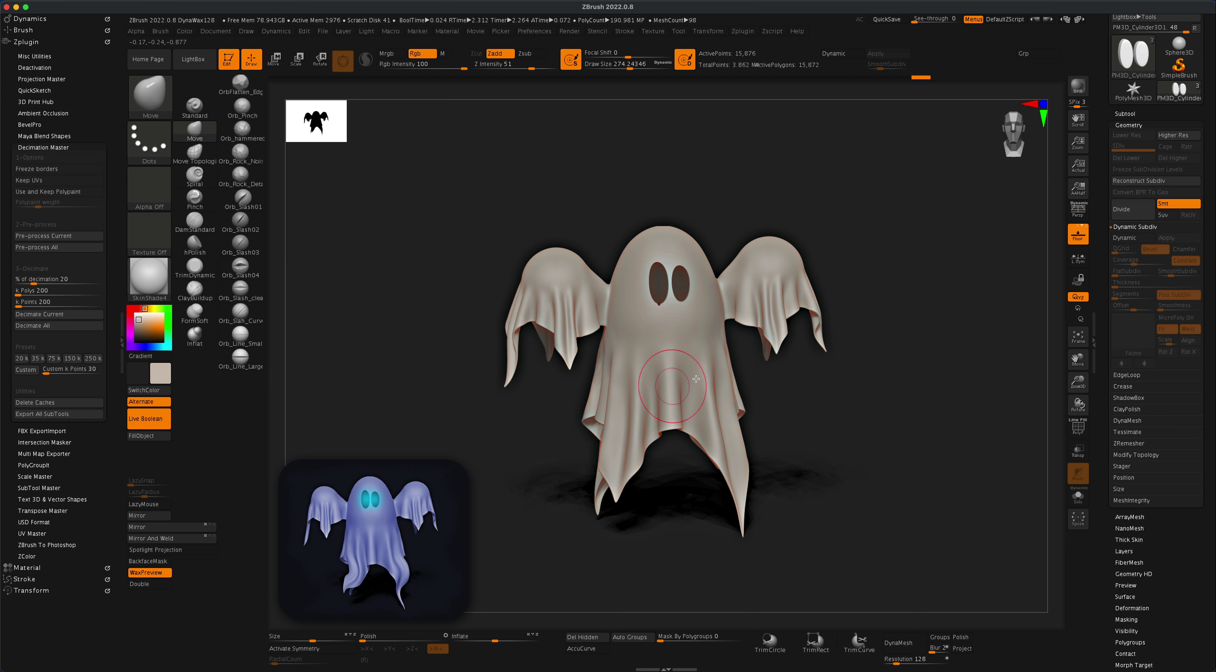
# Turn on perspective and make BPR renders of the ghost, ending with a front view of the version with curled hem tips.
pyautogui.moveTo(878, 420); pyautogui.dragTo(872, 425)
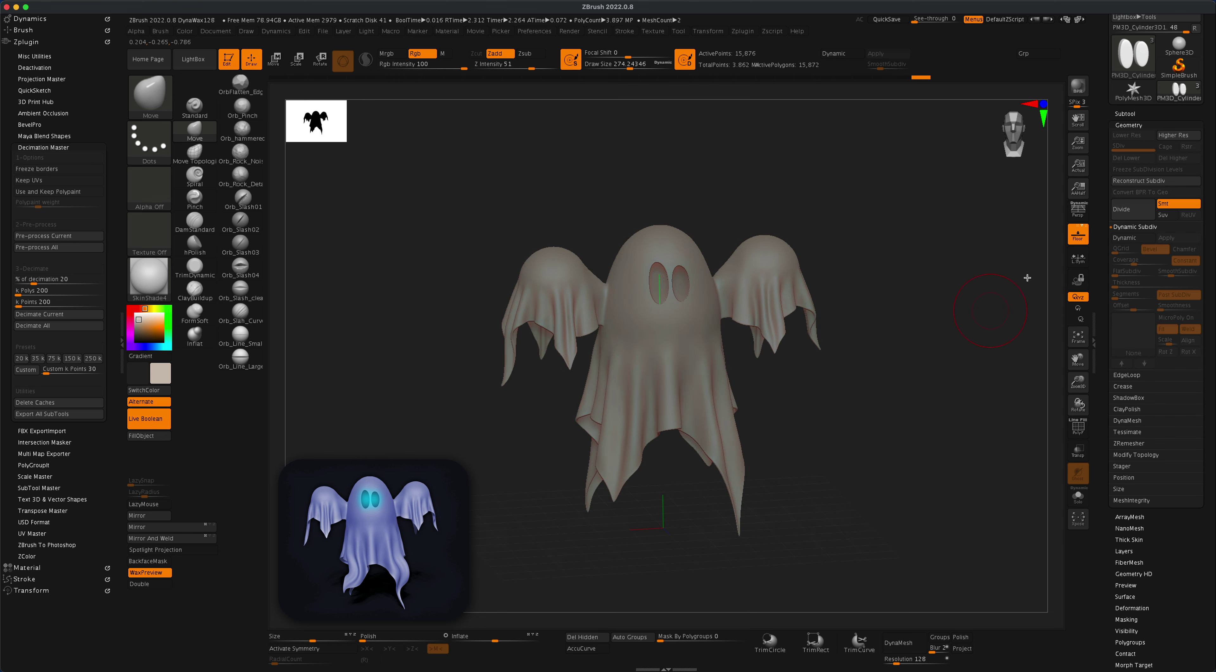
pyautogui.press('p')
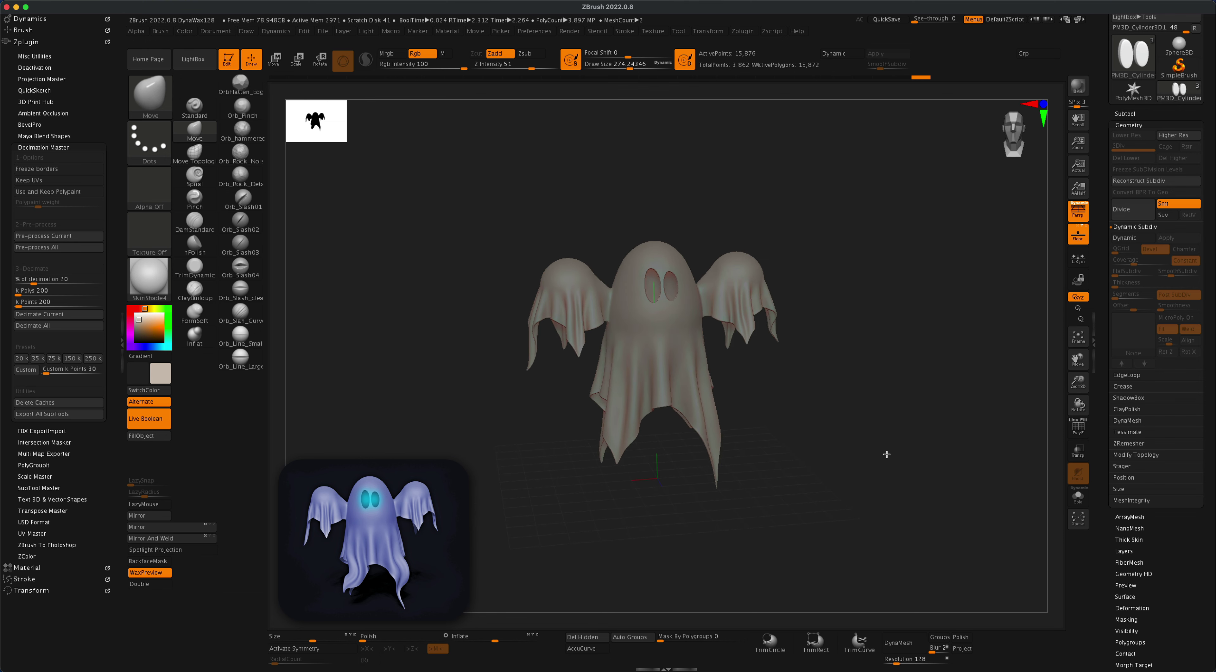
pyautogui.moveTo(872, 457)
pyautogui.mouseDown()
pyautogui.moveTo(904, 455)
pyautogui.moveTo(874, 455)
pyautogui.moveTo(863, 473)
pyautogui.mouseUp()
pyautogui.click(1077, 87)
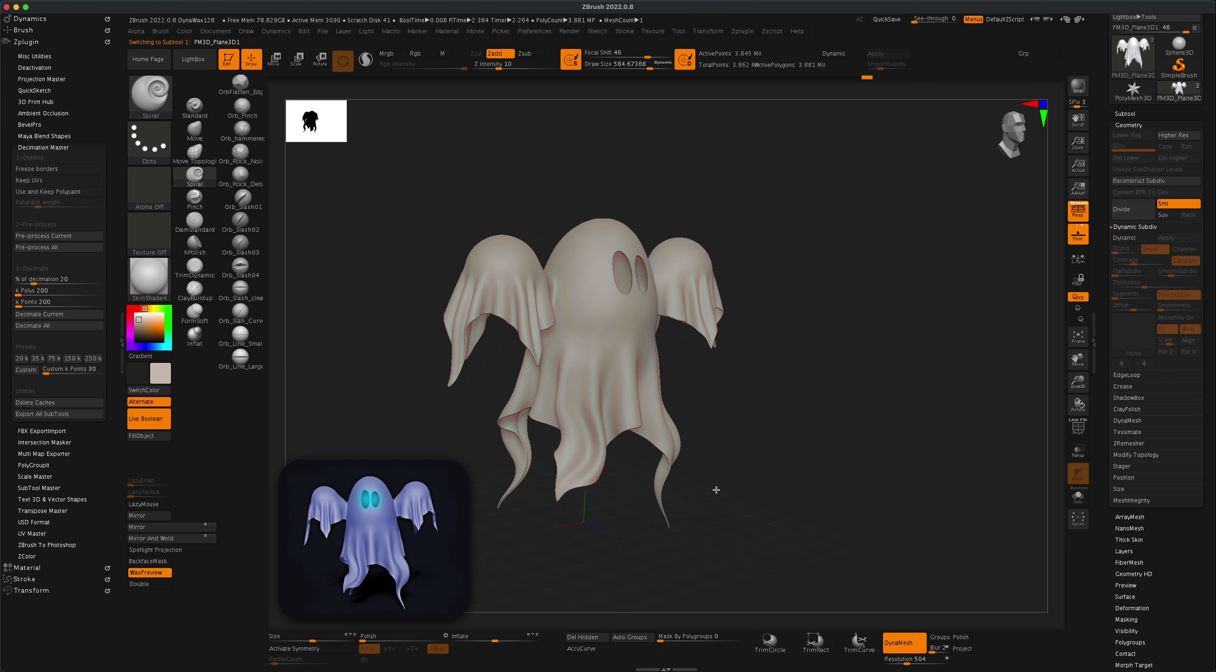
pyautogui.moveTo(716, 490); pyautogui.dragTo(795, 392)
pyautogui.click(1078, 86)
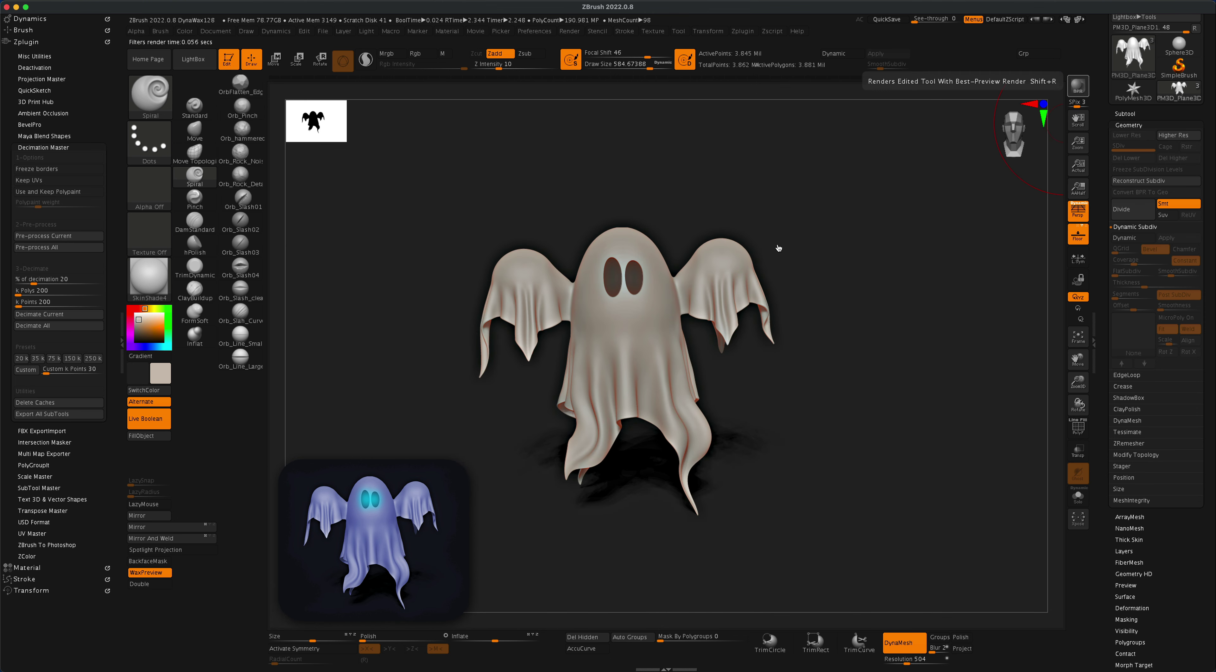